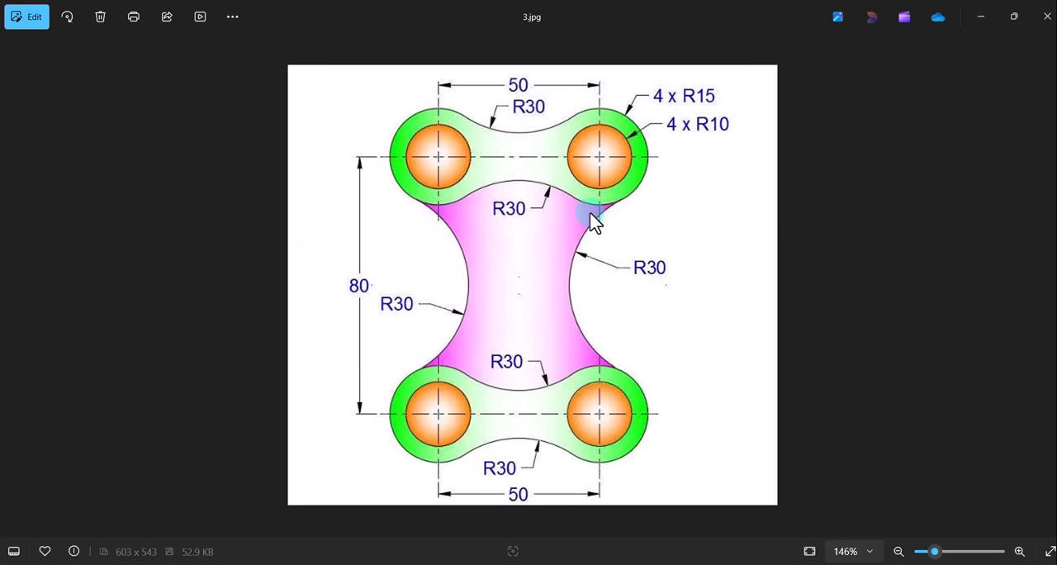
Switch from the reference image 3.jpg to the blank drawing in AutoCAD
mouse_move(710, 561)
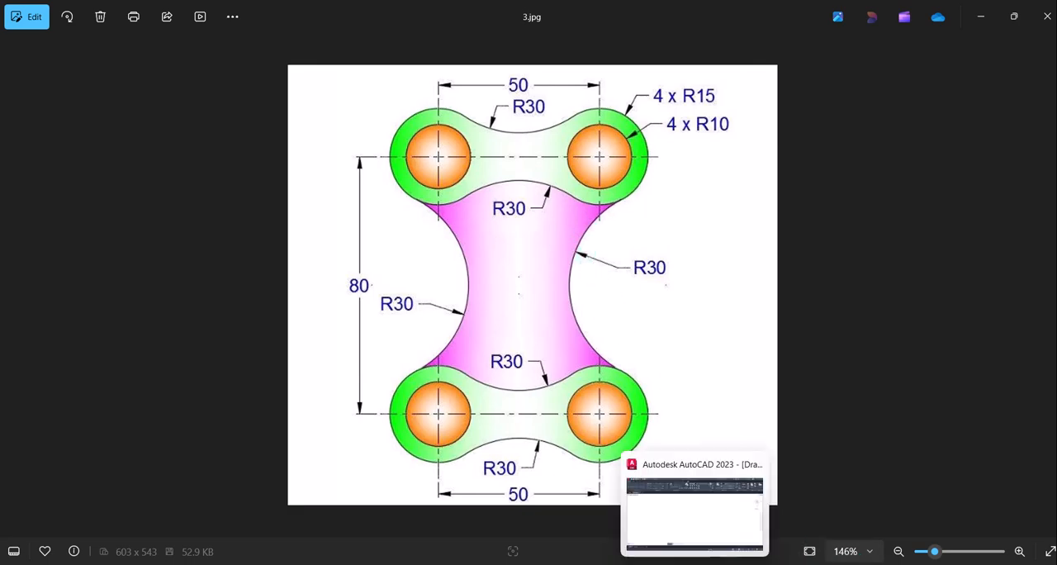
left_click(694, 512)
key("alt+Tab")
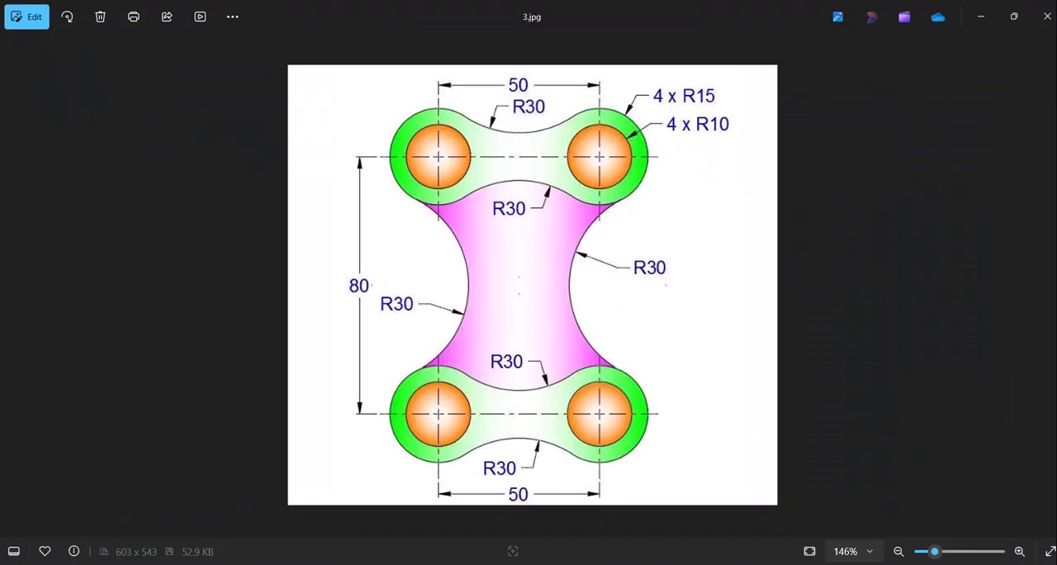
mouse_move(724, 561)
left_click(694, 563)
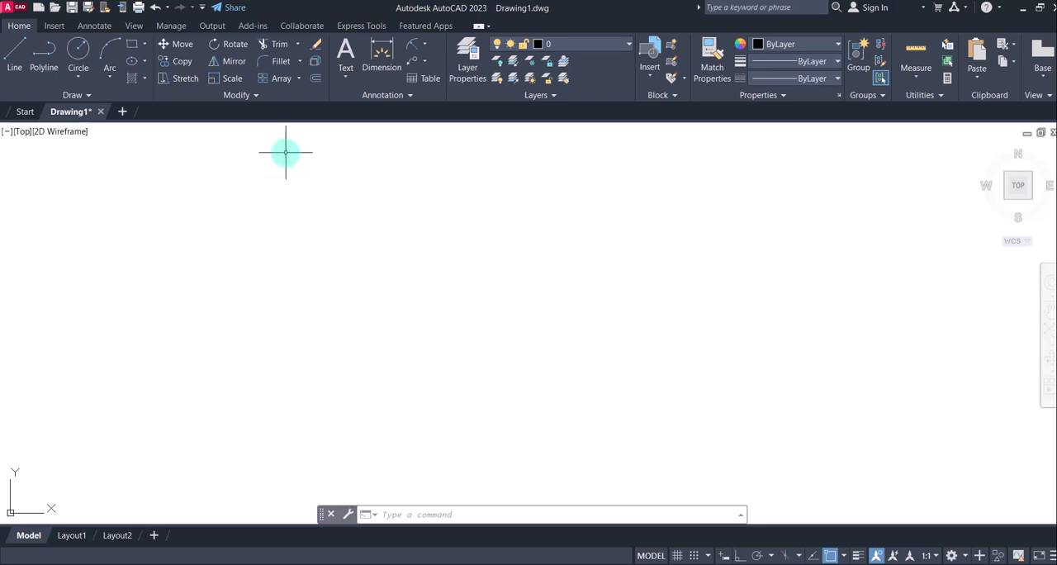
Set the drawing's insertion scale units to millimeters with the UNITS command
type("UN")
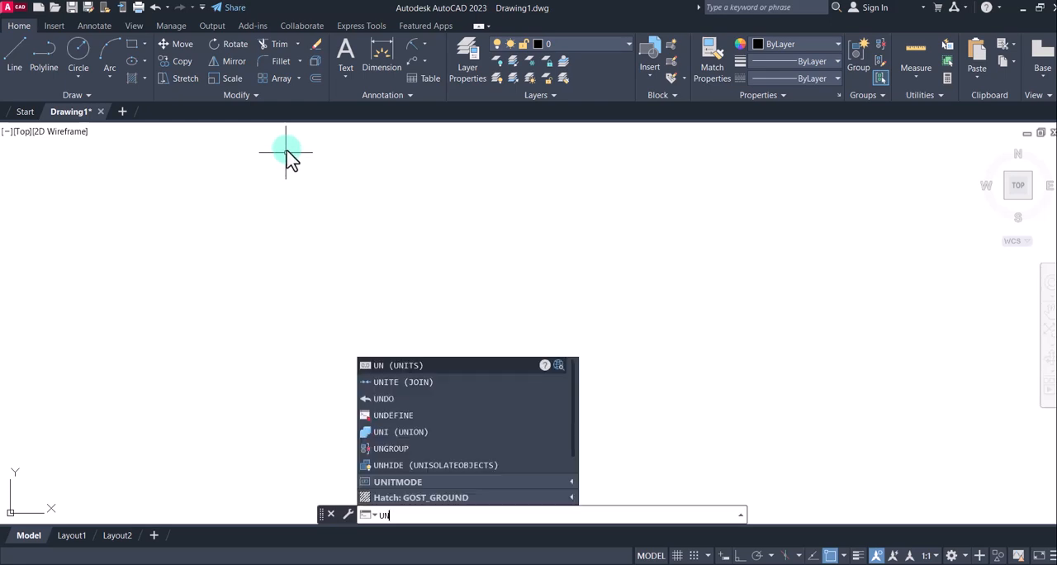
key("Return")
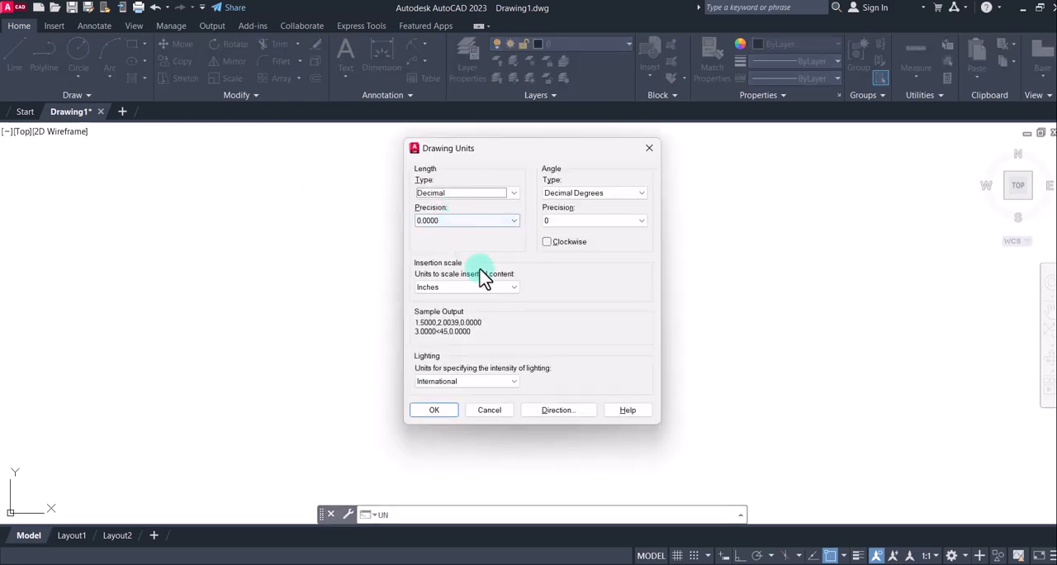
left_click(428, 289)
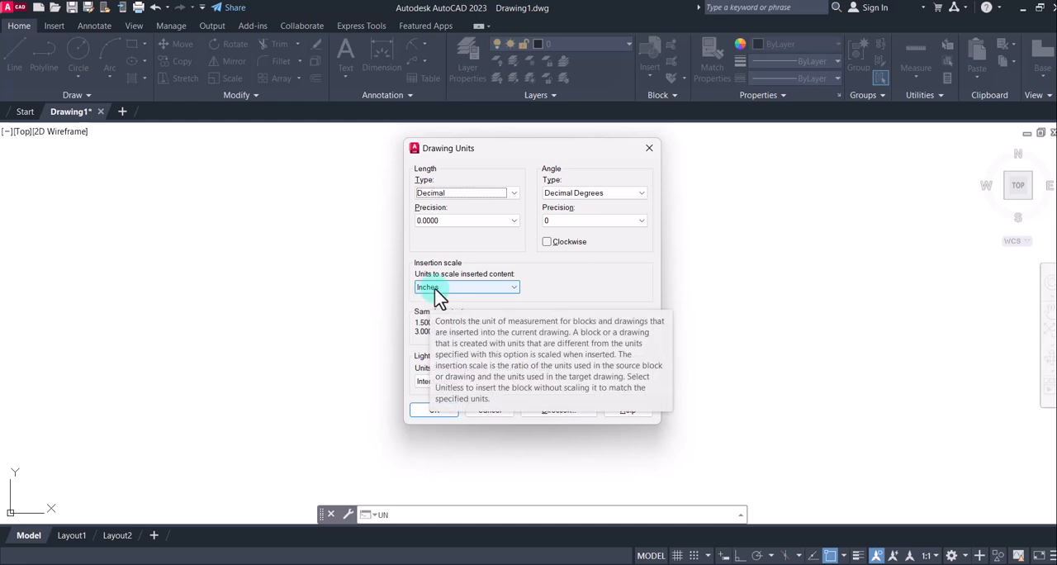
left_click(508, 288)
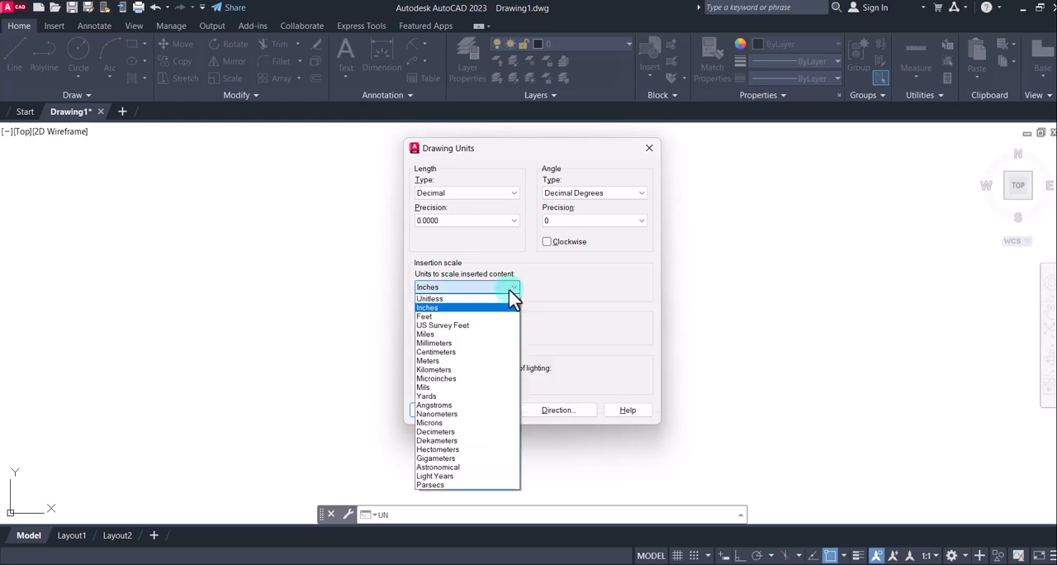
left_click(453, 343)
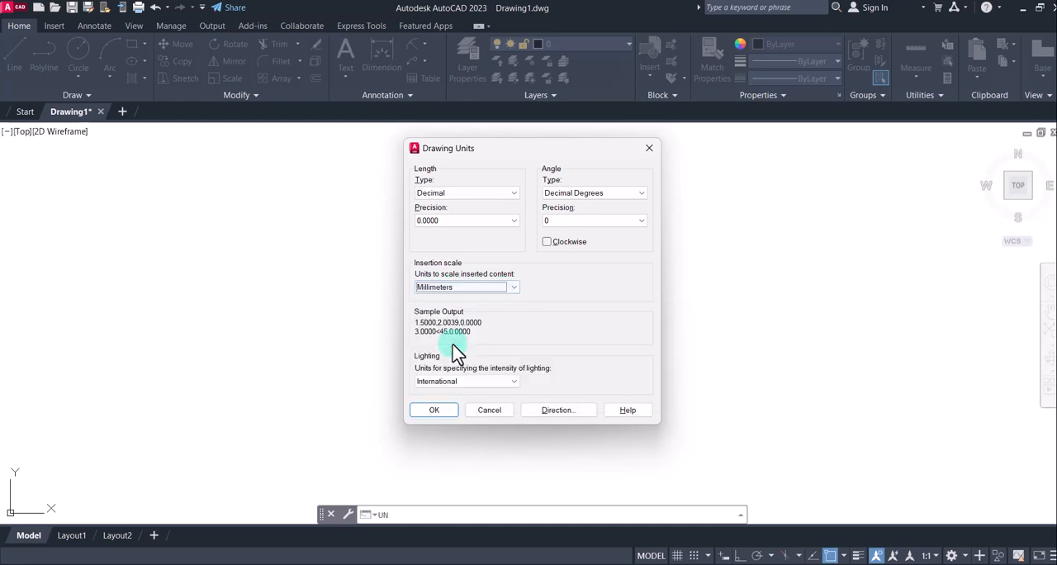
left_click(434, 409)
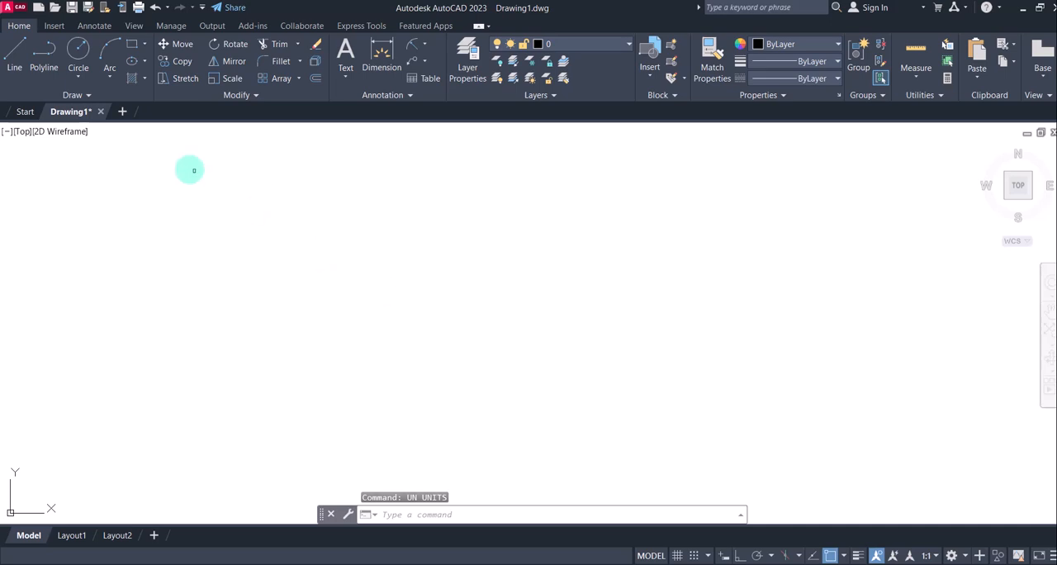
Draw a vertical construction line through a point near the middle of the empty drawing
left_click(81, 95)
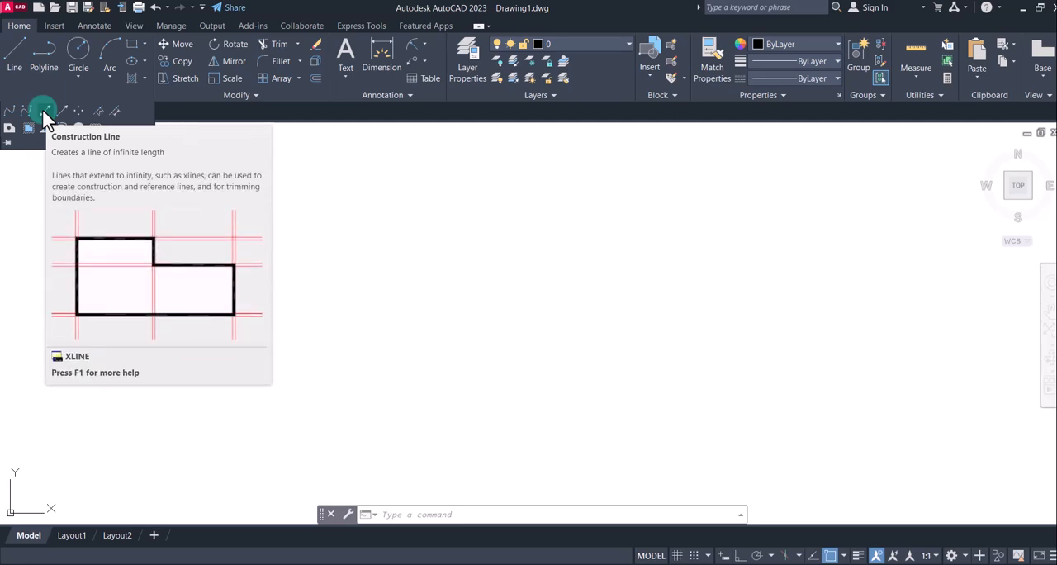
left_click(43, 109)
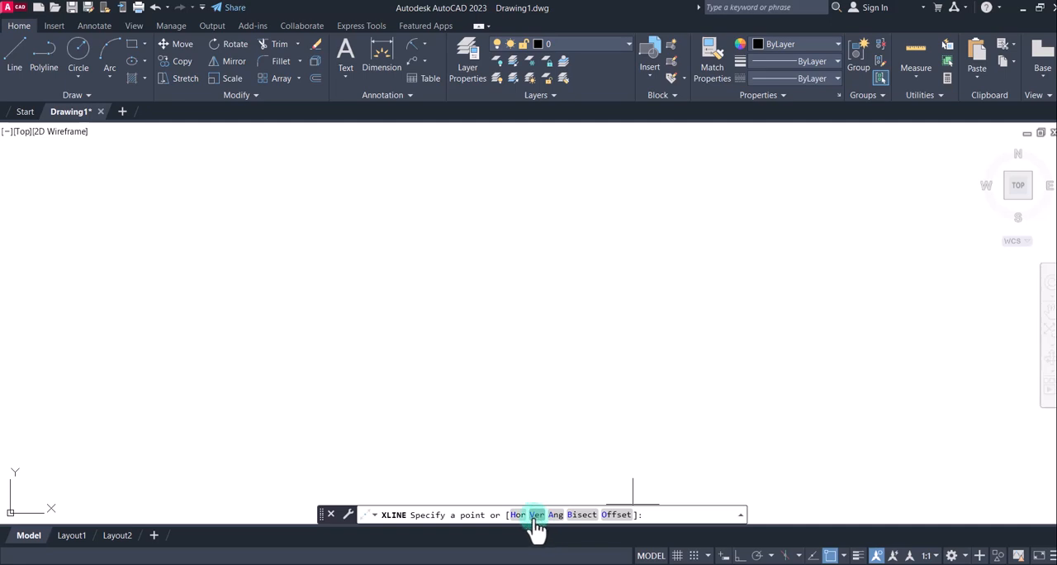
left_click(535, 516)
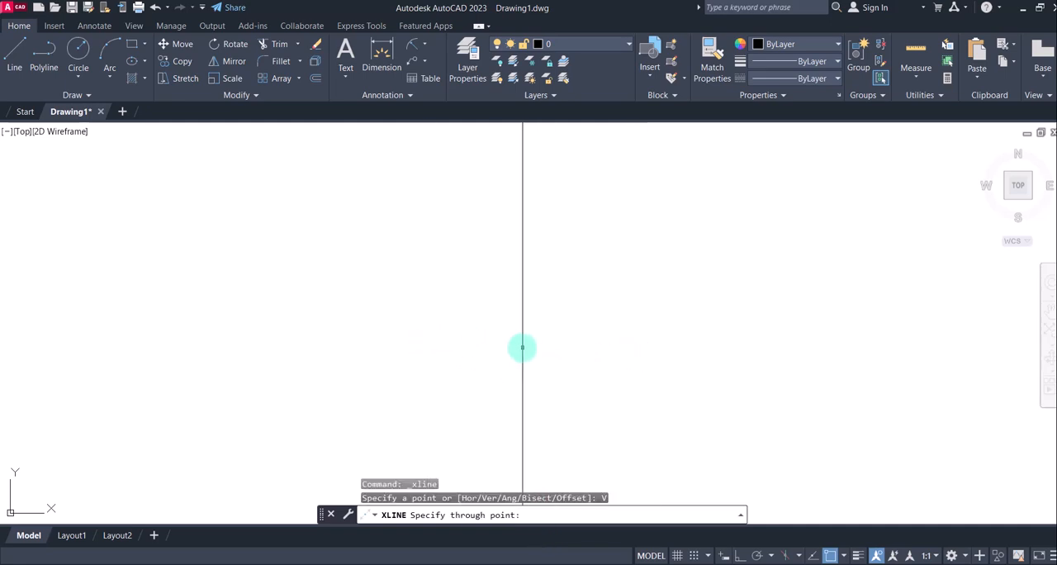
left_click(473, 316)
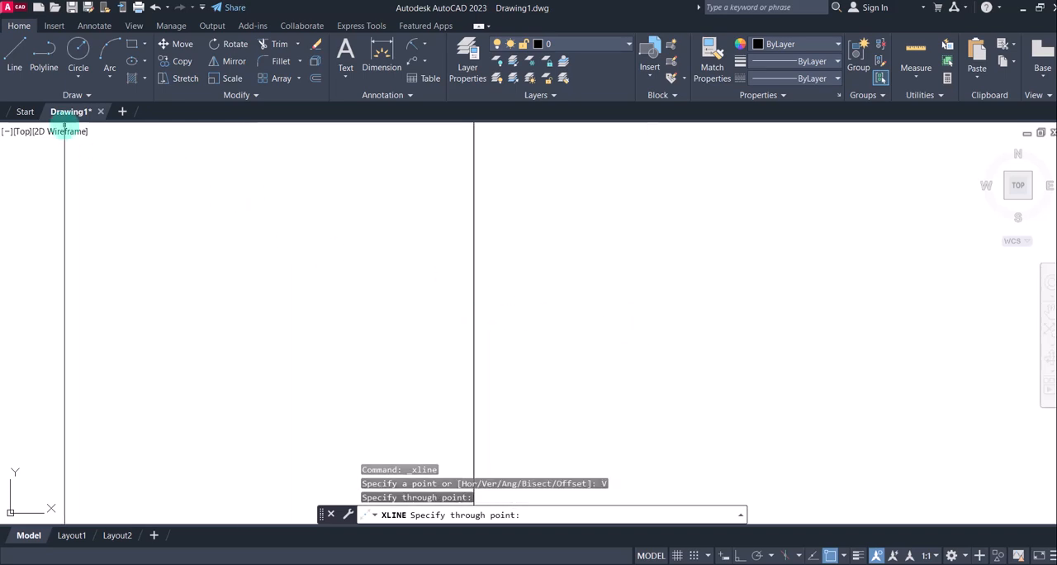
Draw a horizontal construction line crossing the vertical one near the middle of the drawing, and end the command
left_click(80, 94)
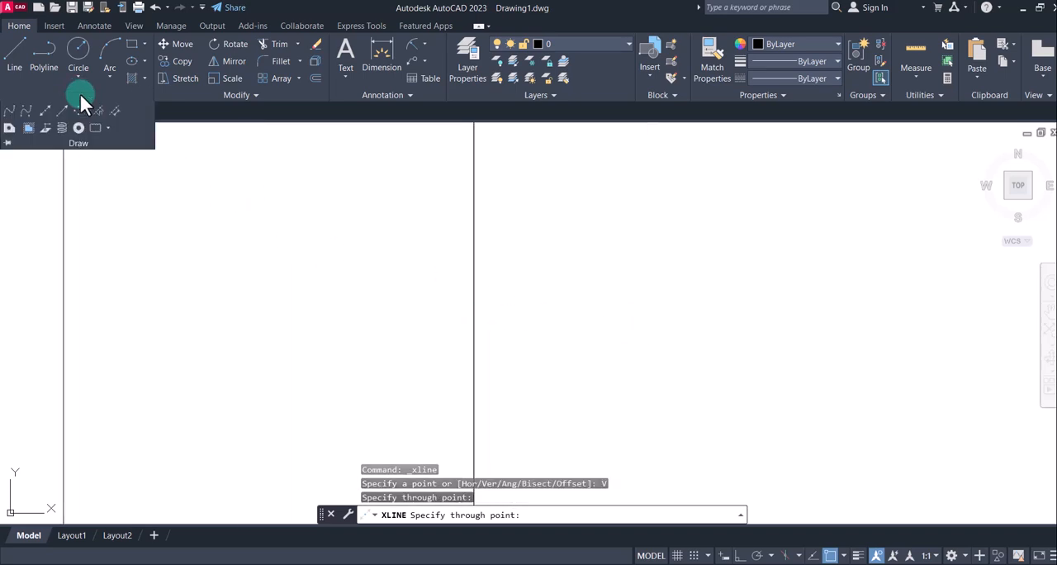
left_click(47, 118)
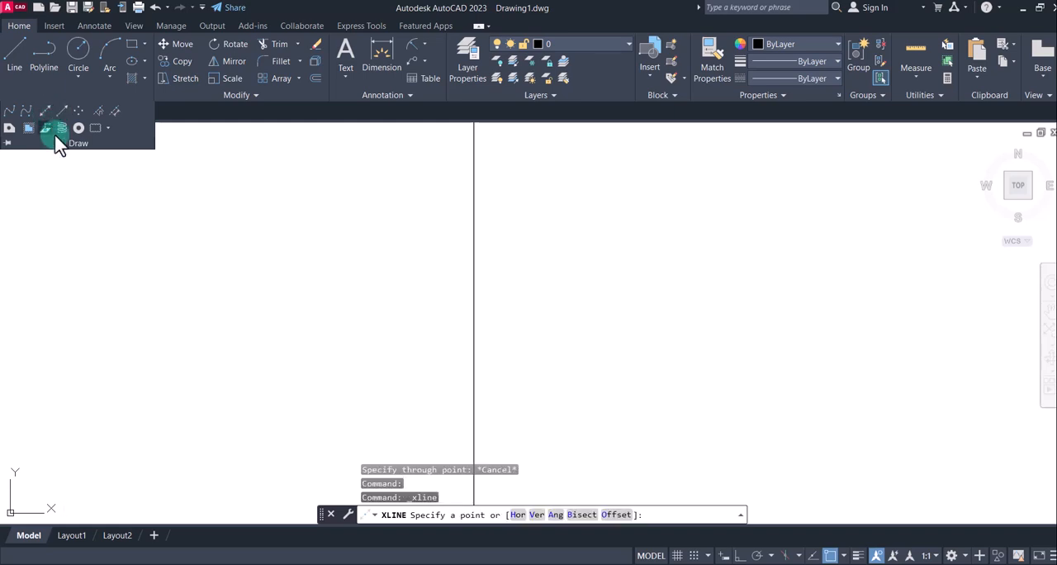
left_click(518, 515)
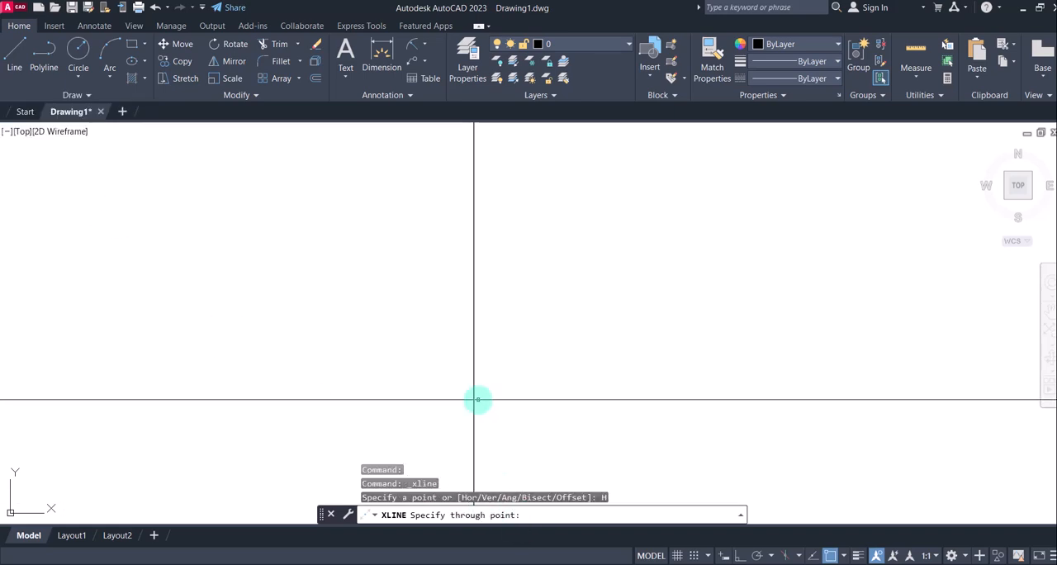
left_click(465, 295)
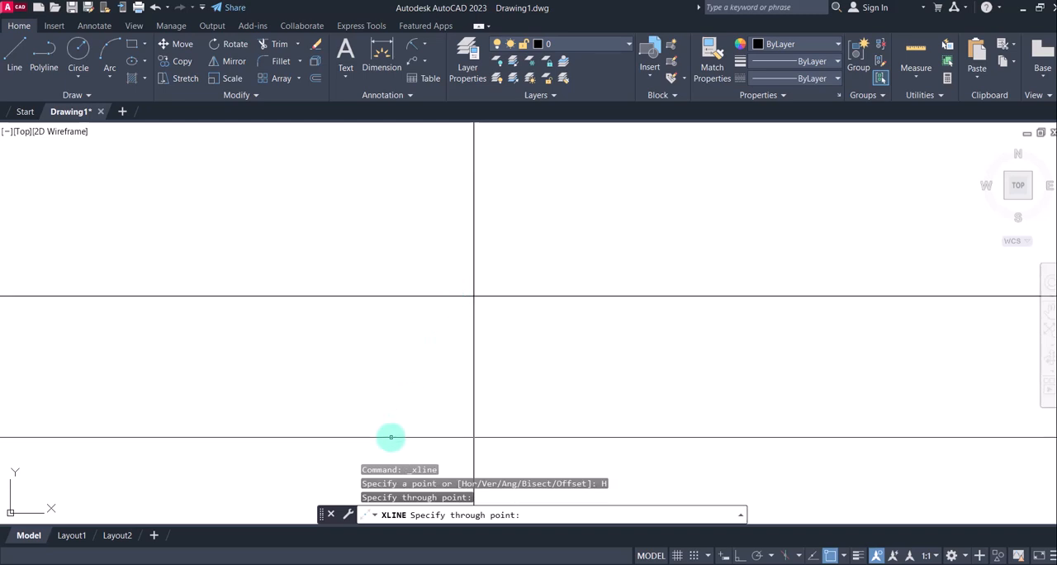
key("Escape")
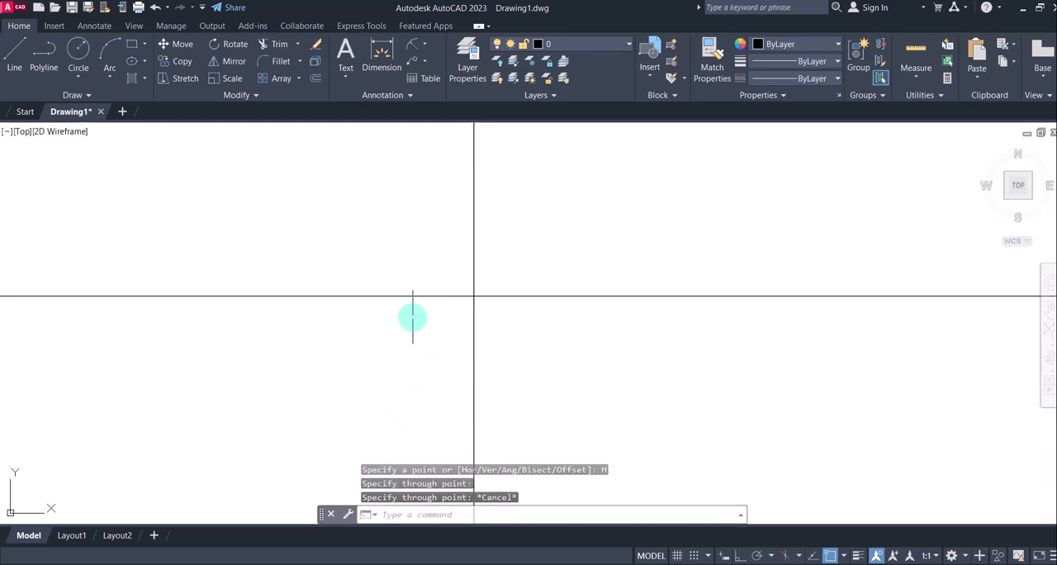
Consult the dimensions in the reference image 3.jpg, return to AutoCAD, and offset the vertical construction line 50 mm to the right
mouse_move(724, 564)
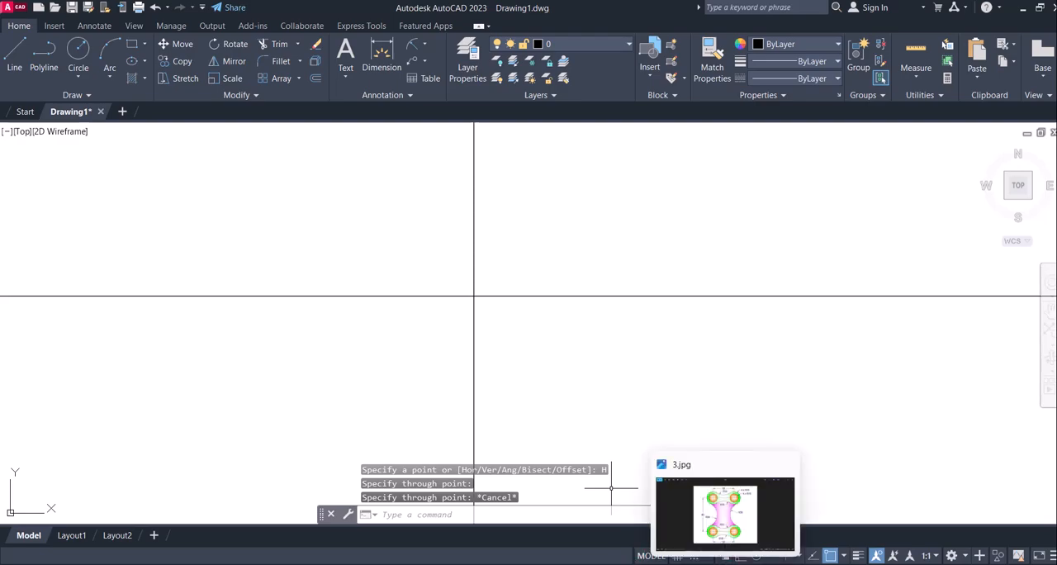
left_click(689, 514)
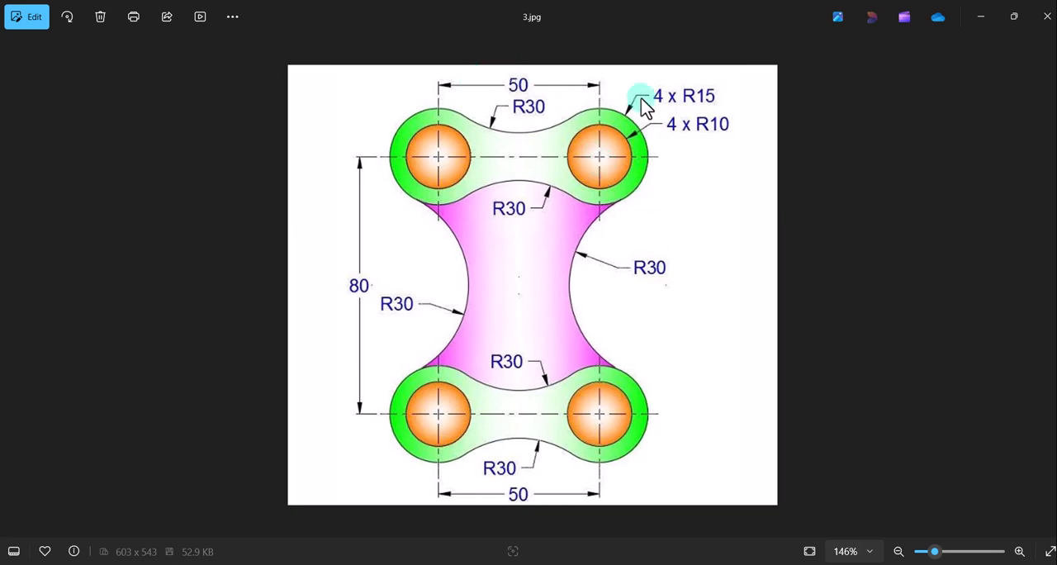
left_click(695, 564)
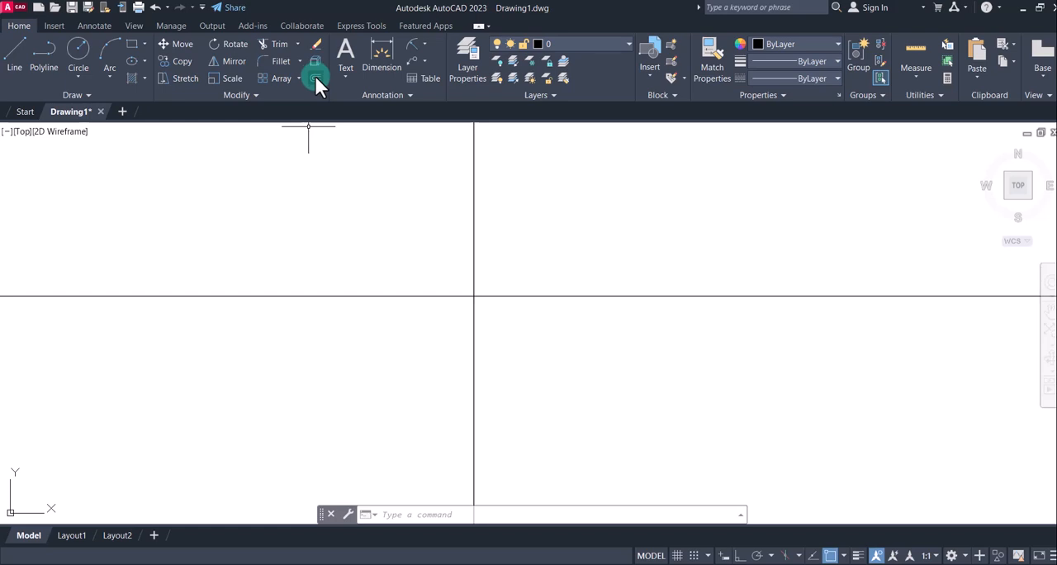
left_click(315, 79)
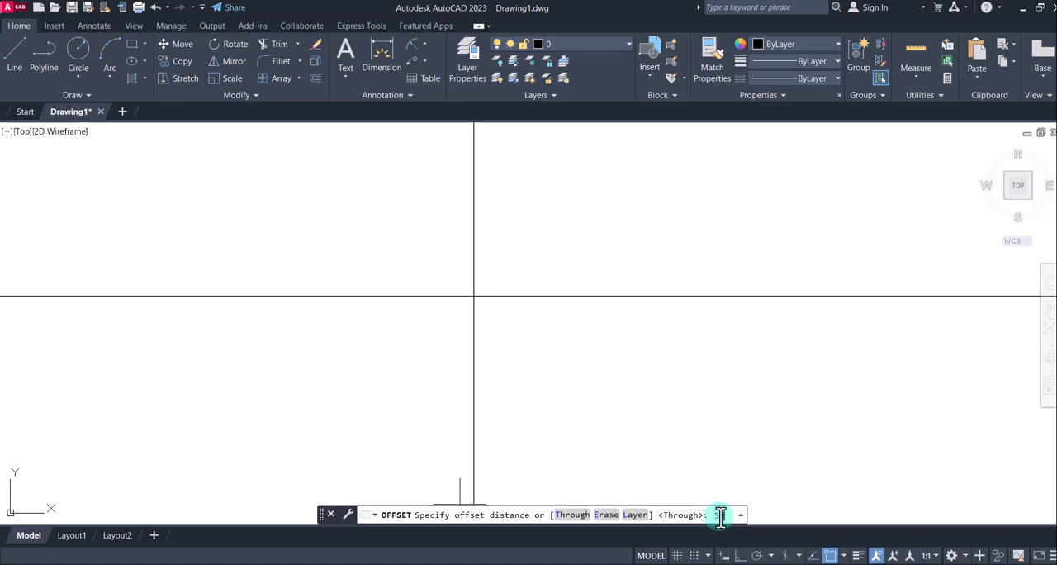
type("50")
key("Return")
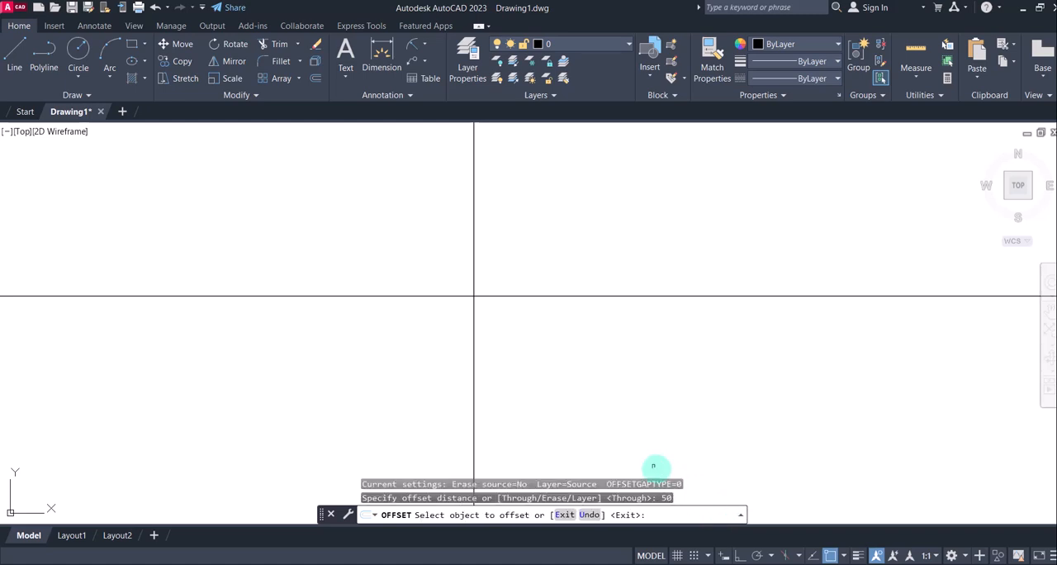
left_click(473, 223)
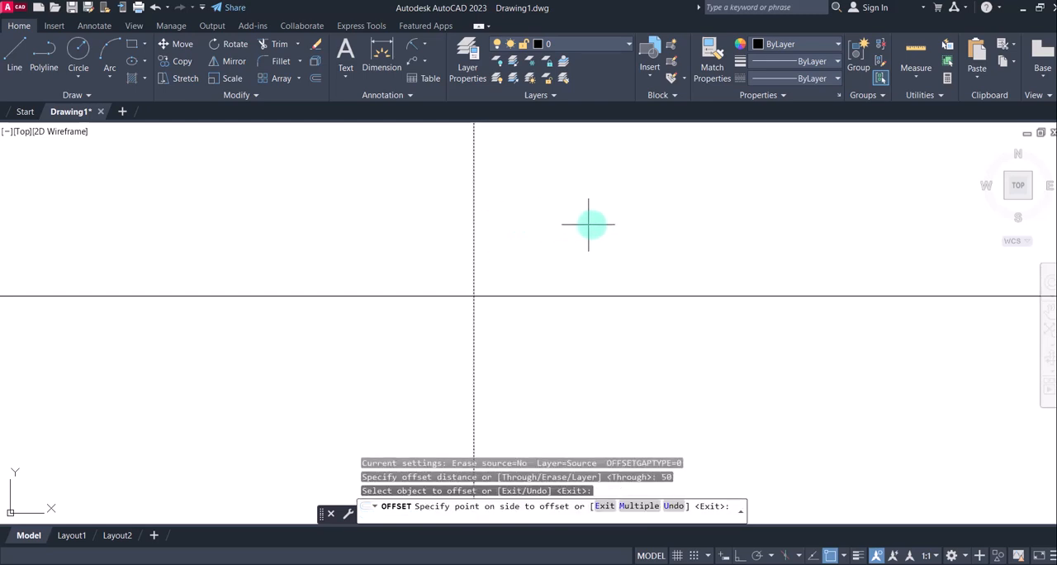
left_click(637, 218)
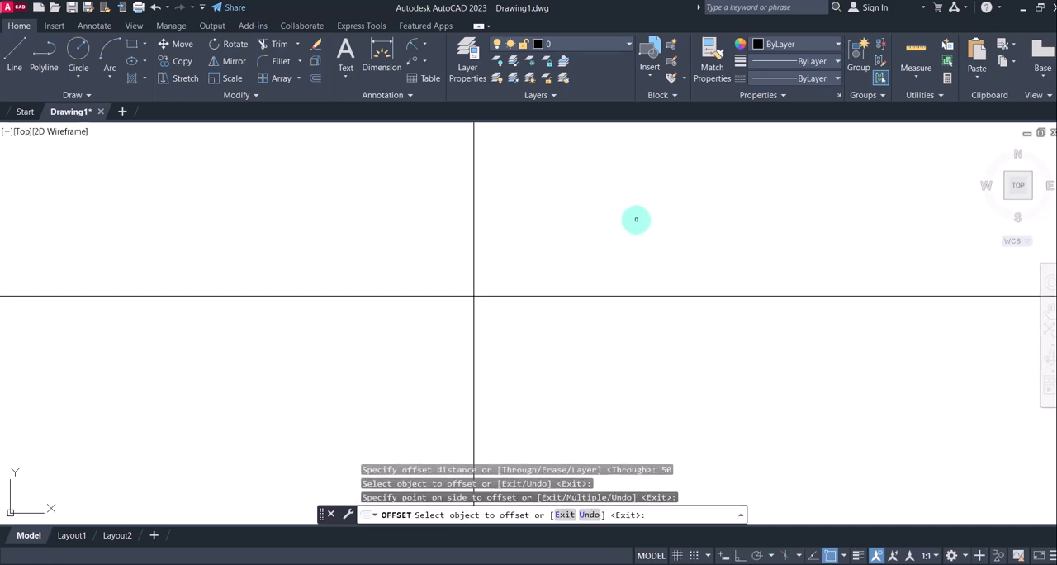
key("Escape")
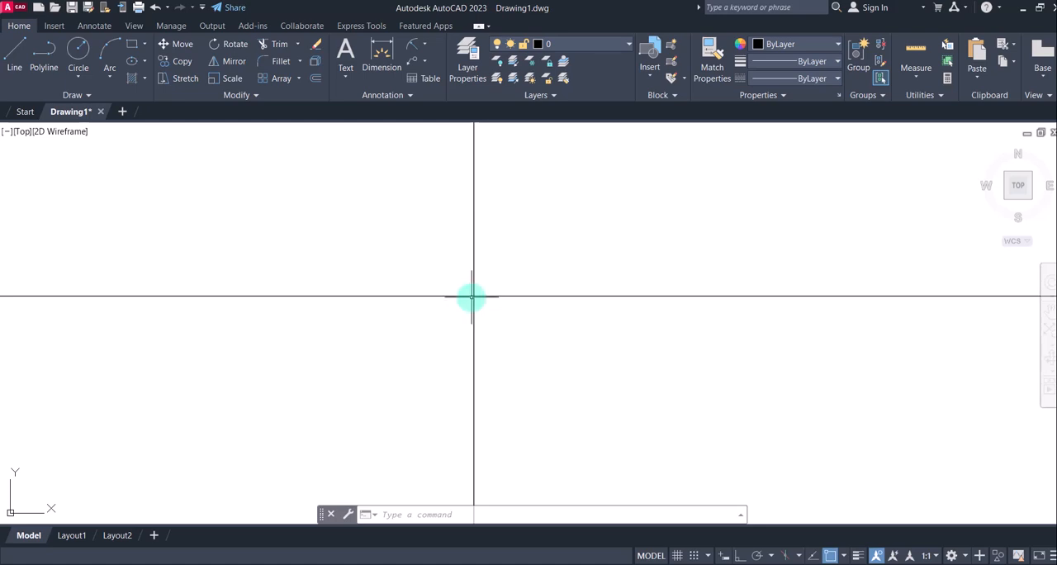
Examine the two vertical construction lines and their crossings with the horizontal line in one view
scroll(471, 297, "down", 1)
scroll(473, 297, "up", 3)
scroll(462, 278, "up", 8)
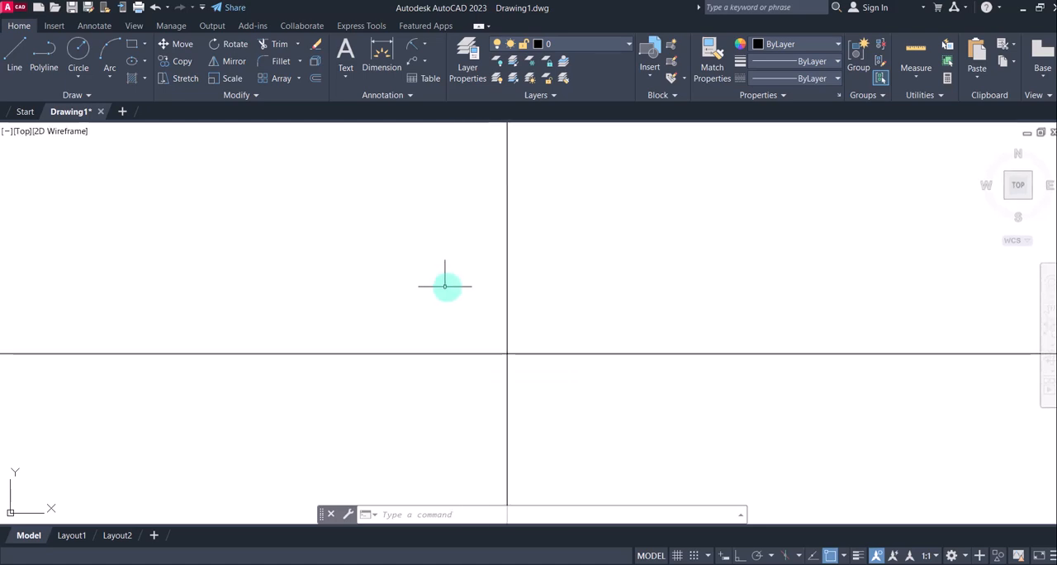
scroll(520, 446, "up", 5)
scroll(545, 407, "up", 10)
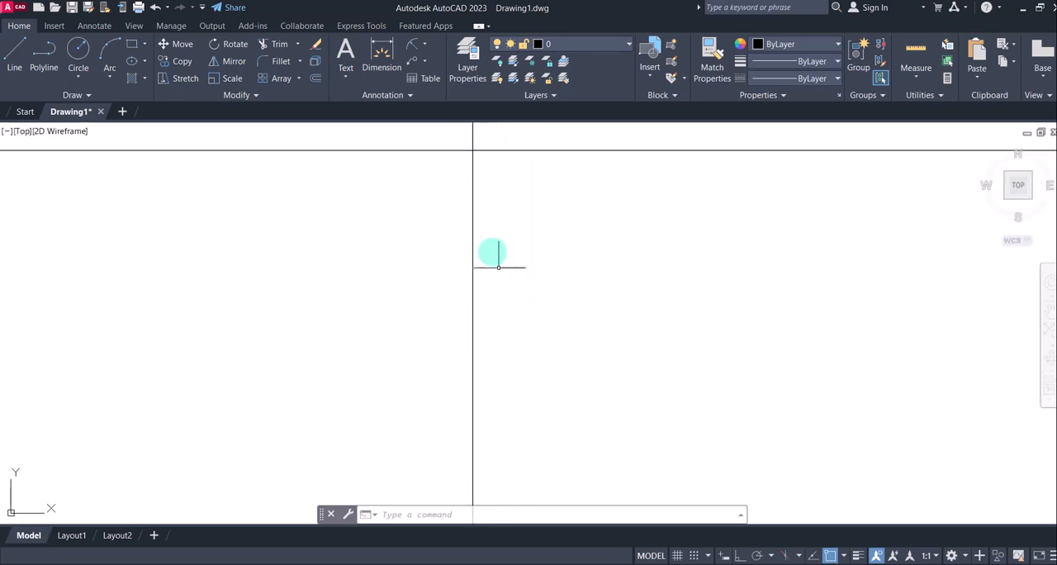
scroll(450, 134, "up", 8)
scroll(632, 232, "up", 7)
scroll(632, 231, "down", 20)
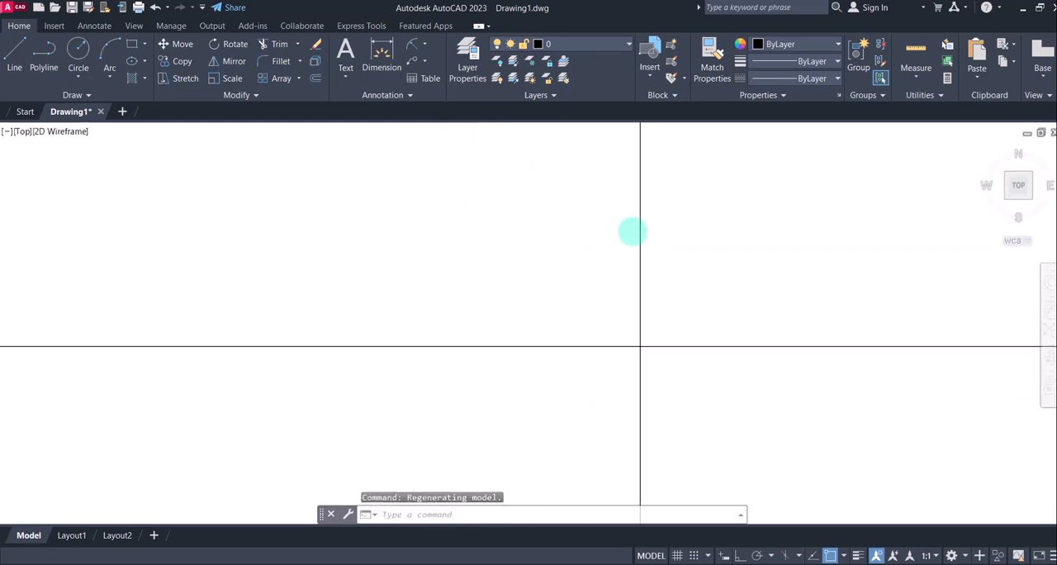
scroll(661, 244, "down", 5)
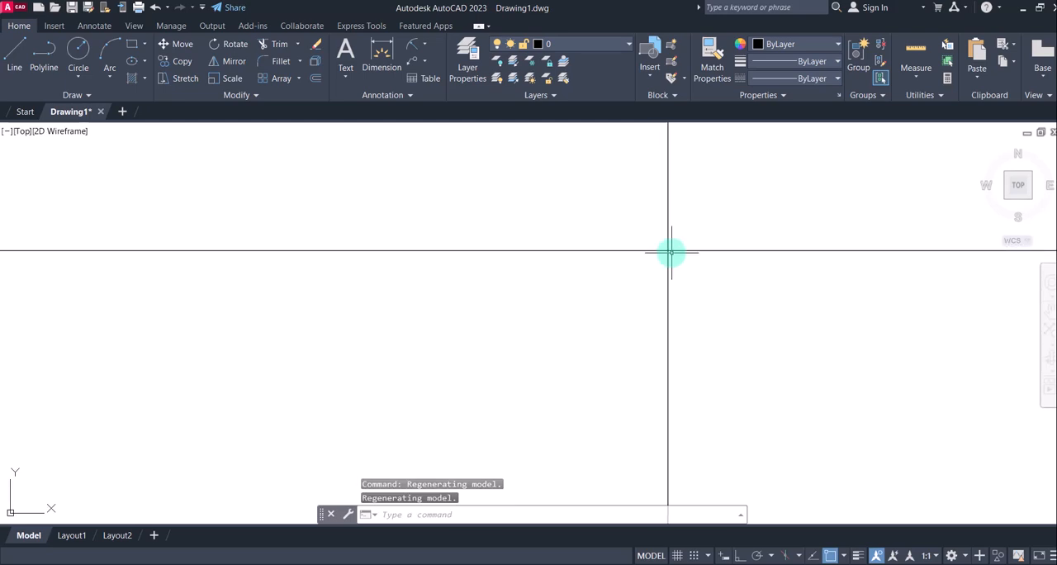
mouse_move(683, 264)
middle_mouse_down()
mouse_move(674, 278)
mouse_move(537, 307)
mouse_move(378, 302)
middle_mouse_up()
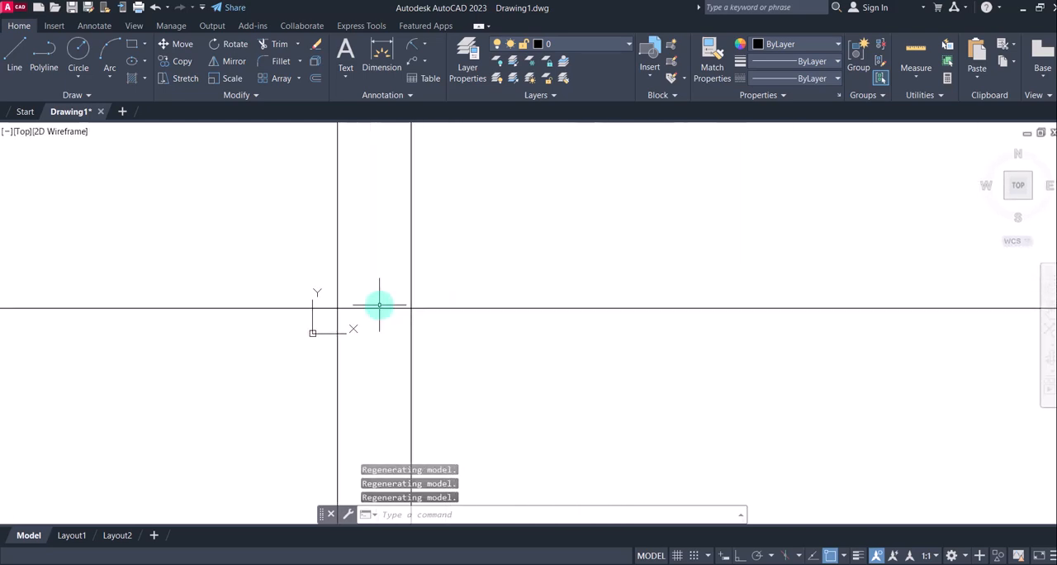
scroll(378, 302, "up", 2)
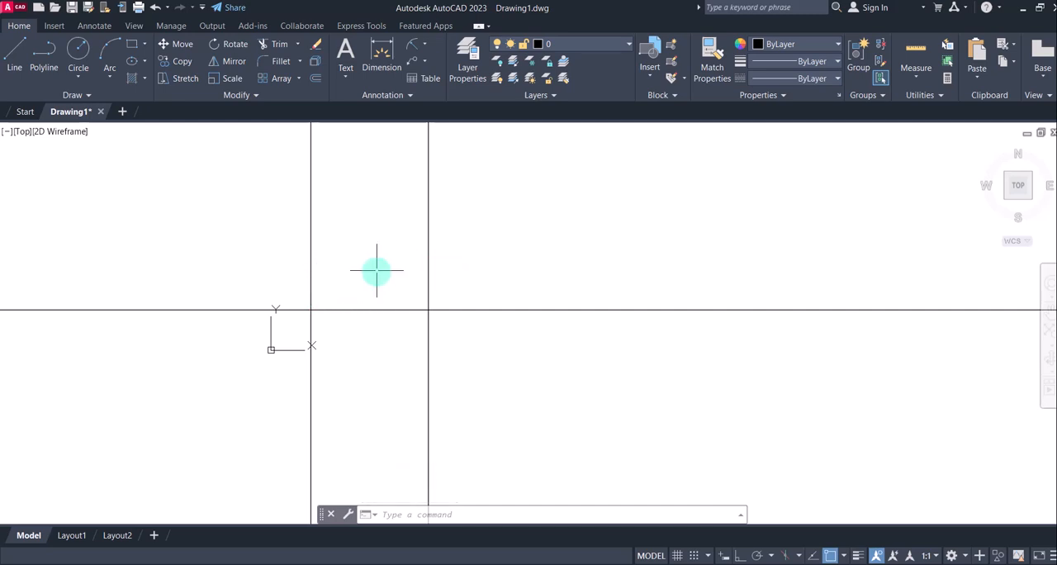
scroll(350, 276, "up", 4)
scroll(352, 276, "down", 2)
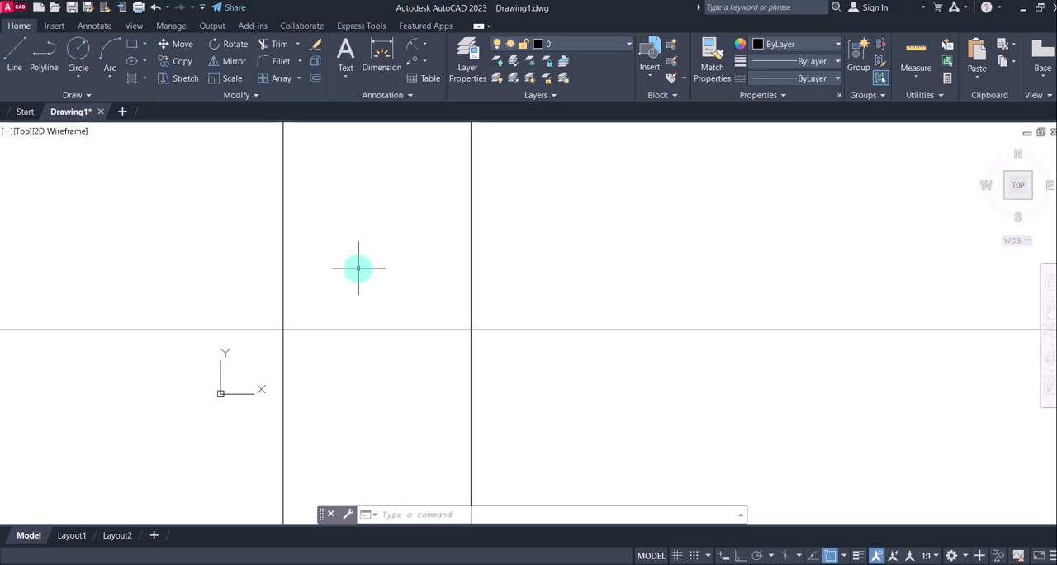
mouse_move(357, 268)
middle_mouse_down()
mouse_move(453, 229)
mouse_move(479, 187)
middle_mouse_up()
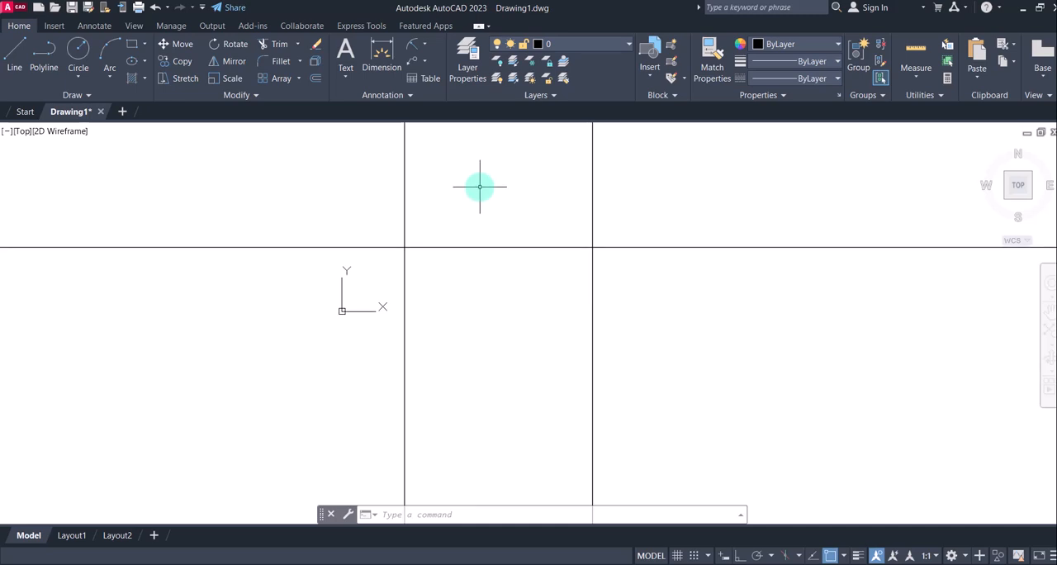
scroll(499, 229, "down", 4)
scroll(512, 229, "up", 2)
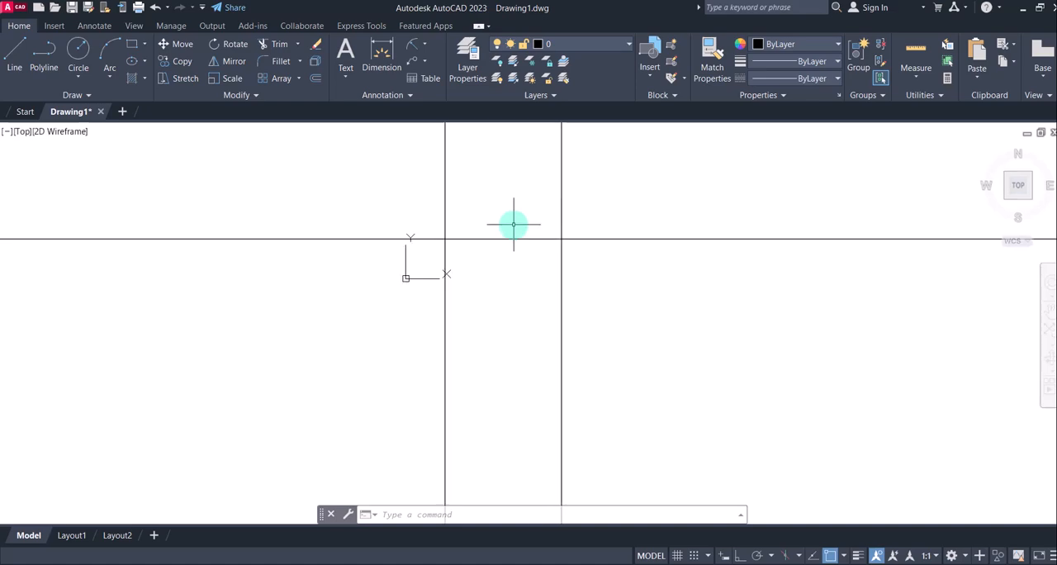
Check the vertical spacing of the hole centers in the reference image 3.jpg and return to AutoCAD
mouse_move(725, 564)
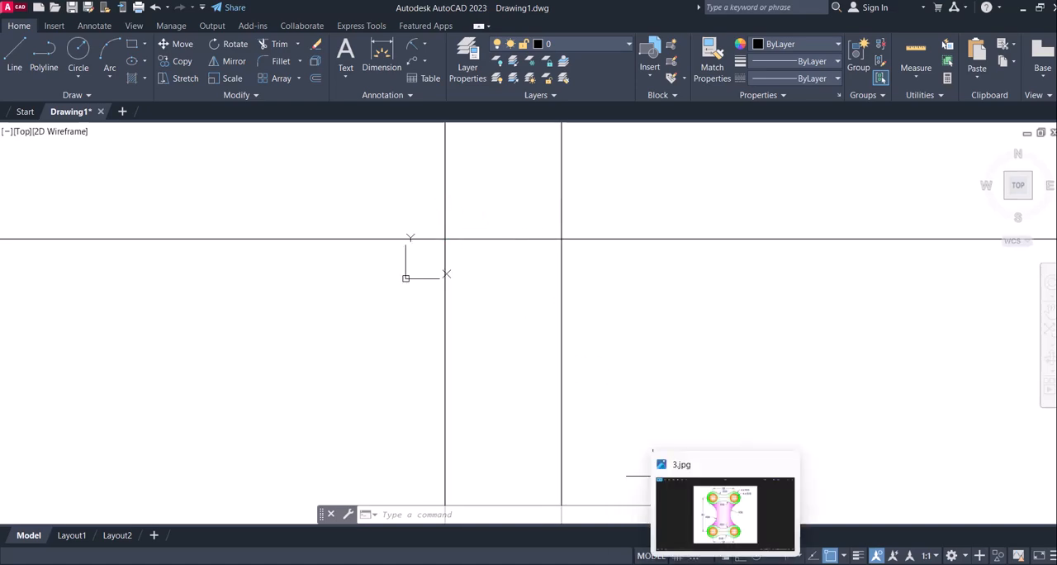
left_click(725, 512)
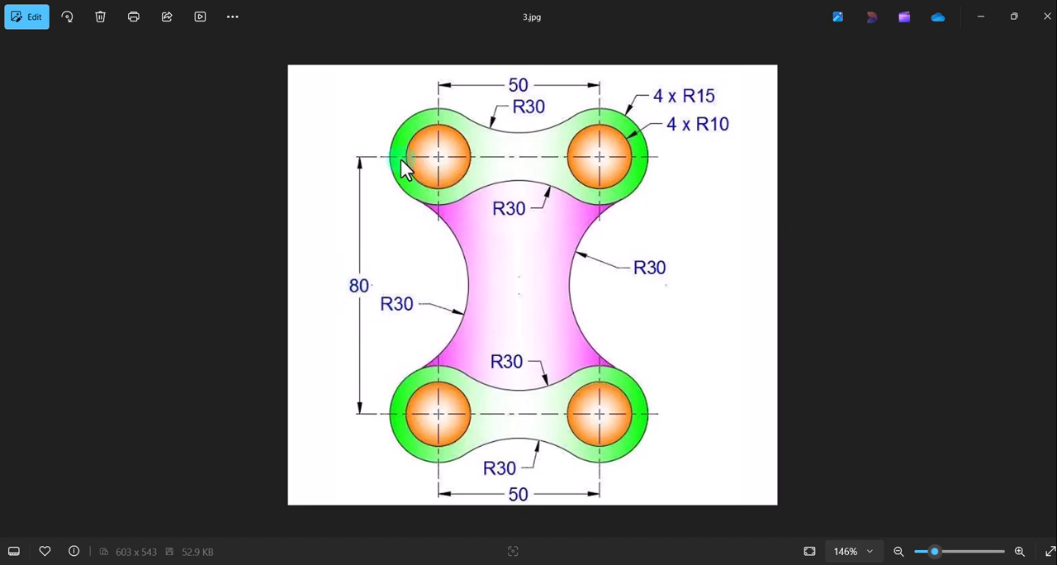
left_click(690, 564)
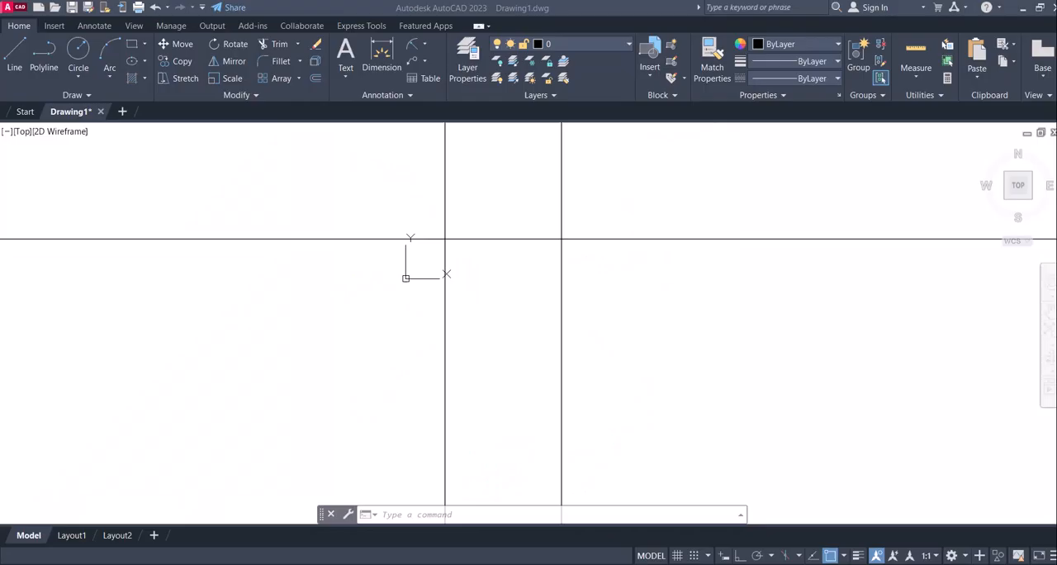
Offset the horizontal construction line 80 mm downward and end the command
left_click(313, 78)
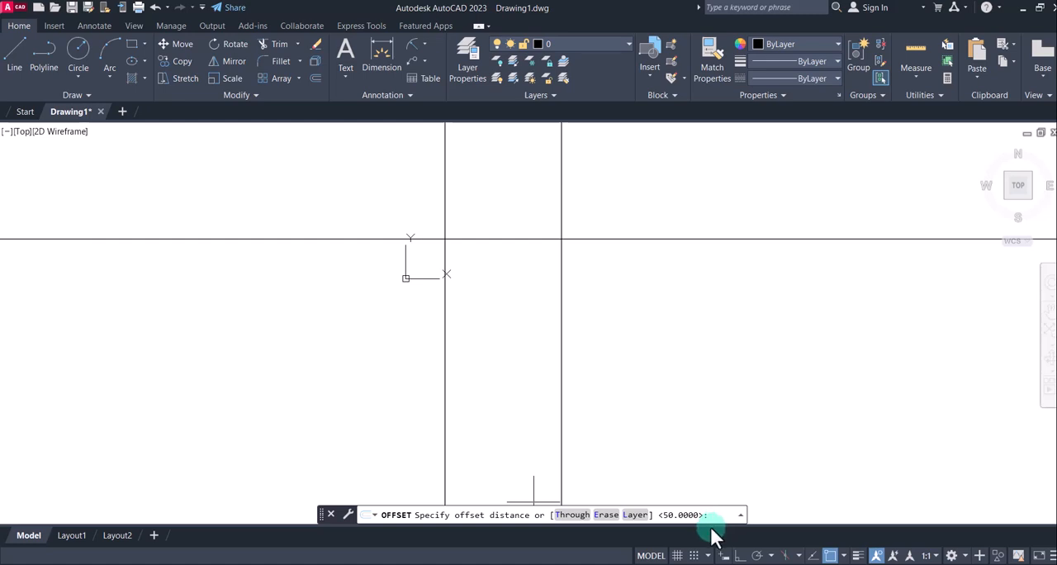
type("80")
key("Return")
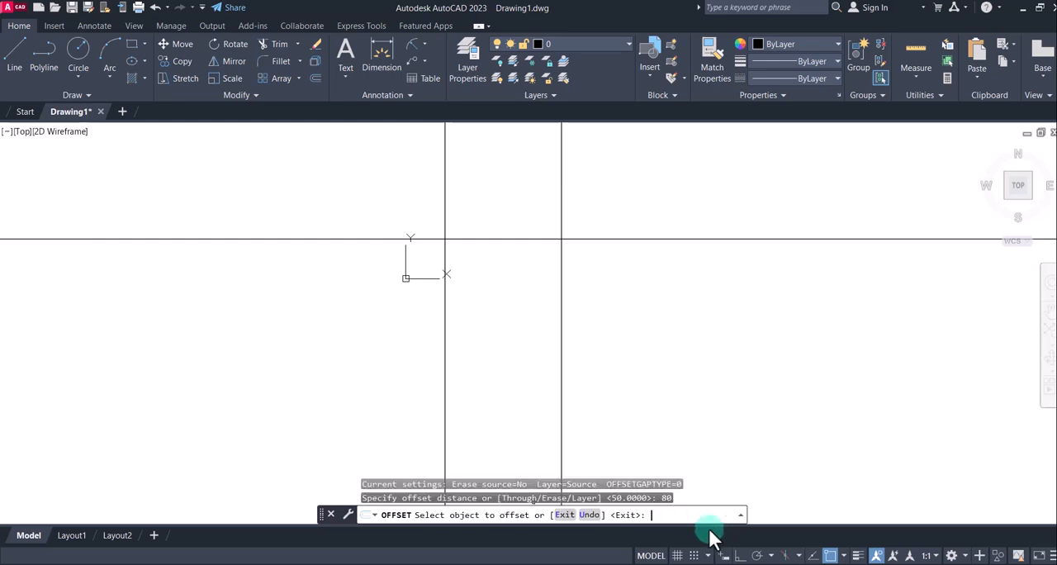
left_click(517, 238)
left_click(507, 356)
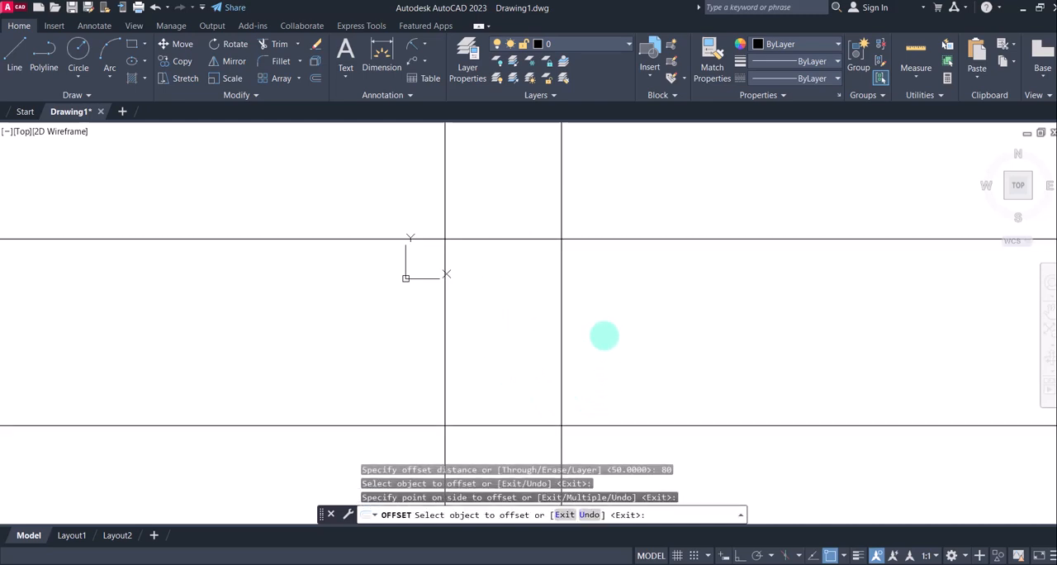
key("Escape")
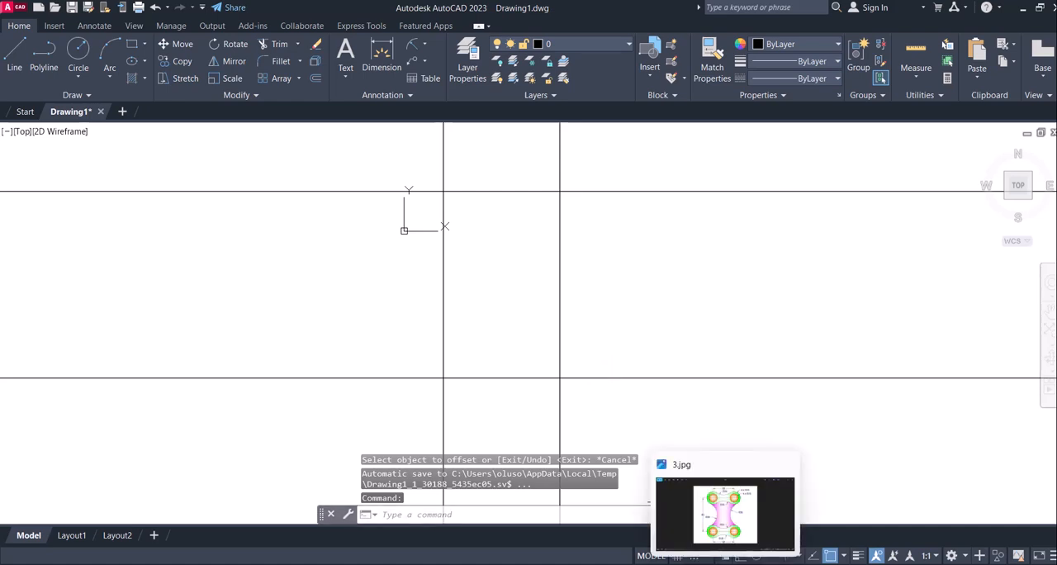
Check the circle radii in 3.jpg, return to AutoCAD, and try to draw a 10 mm radius circle at the upper-right line crossing
left_click(725, 563)
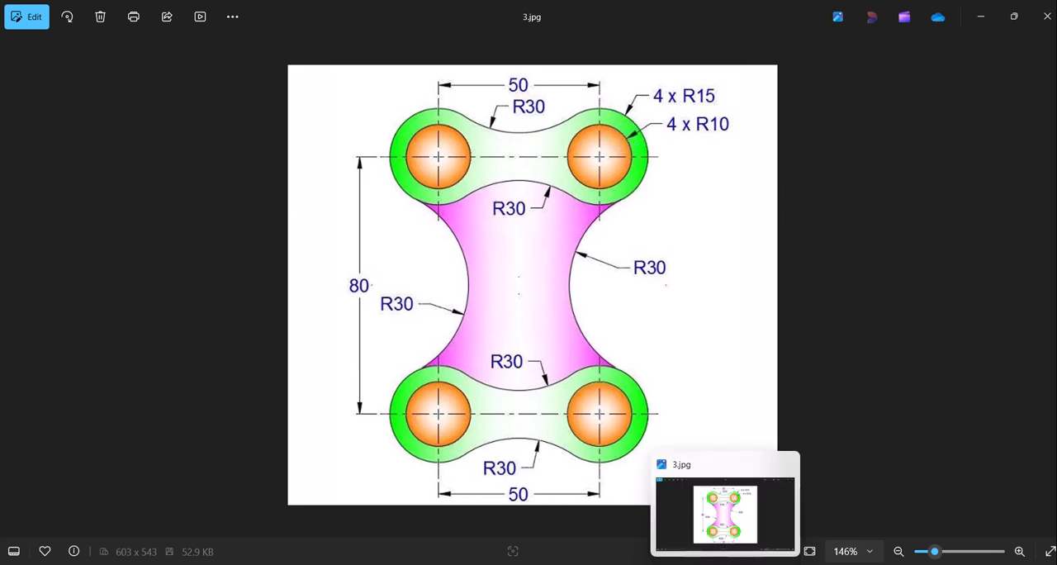
left_click(736, 563)
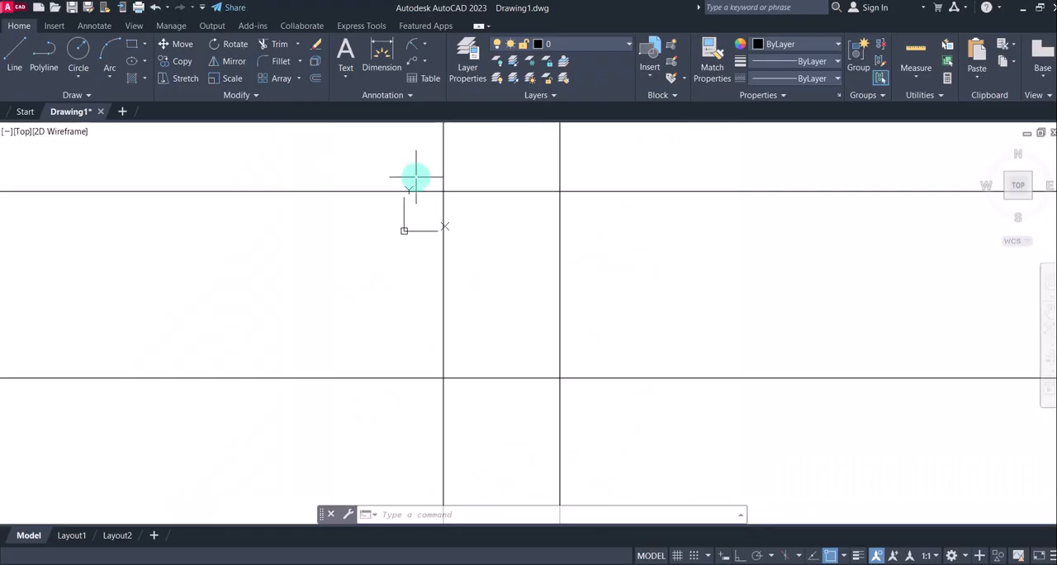
scroll(372, 243, "down", 2)
left_click(80, 51)
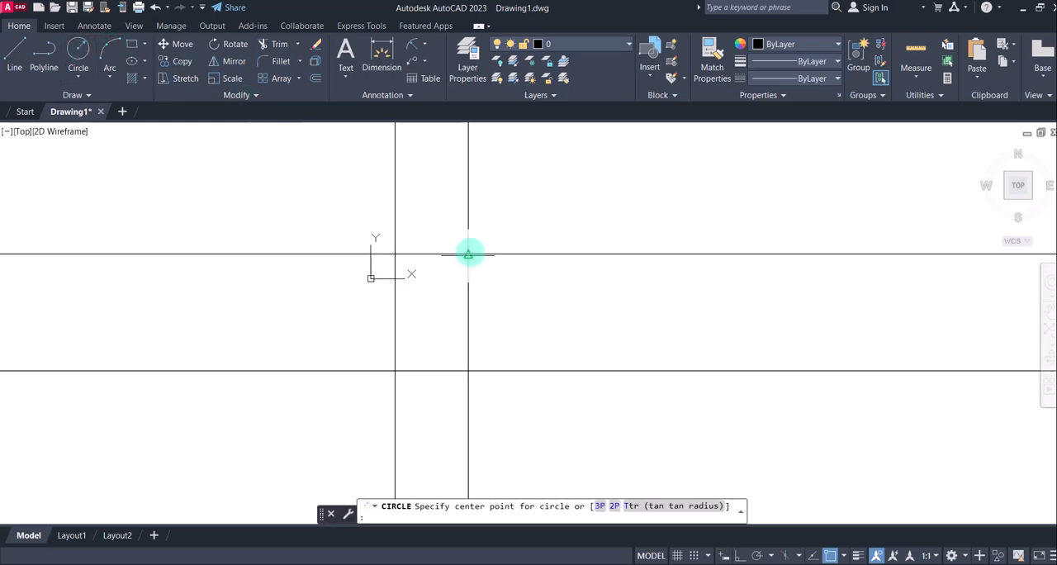
left_click(468, 253)
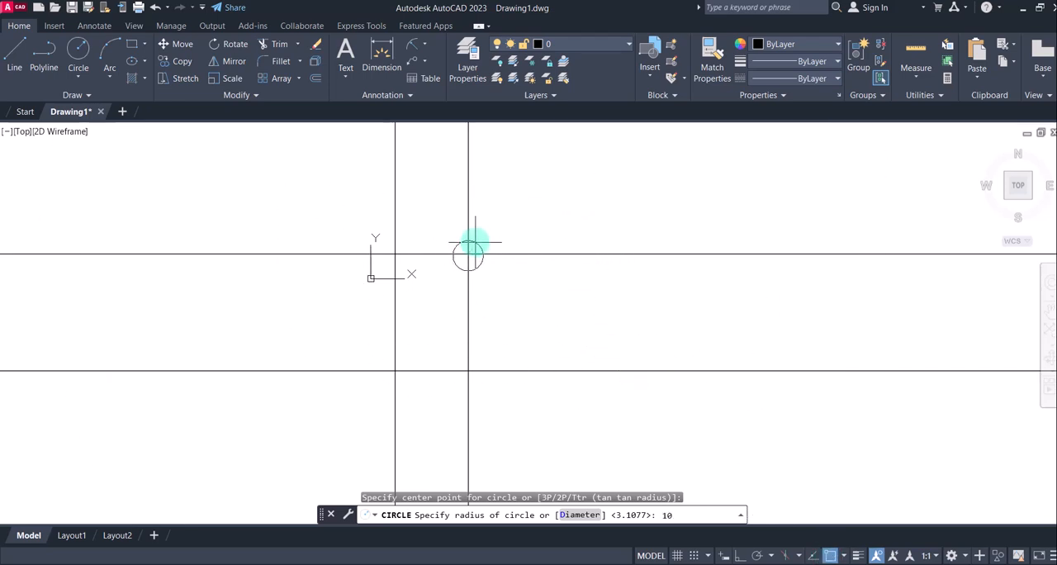
type("10")
key("Return")
Cancel the restarted Circle command and undo the circle drawn near the upper-right crossing
left_click(81, 51)
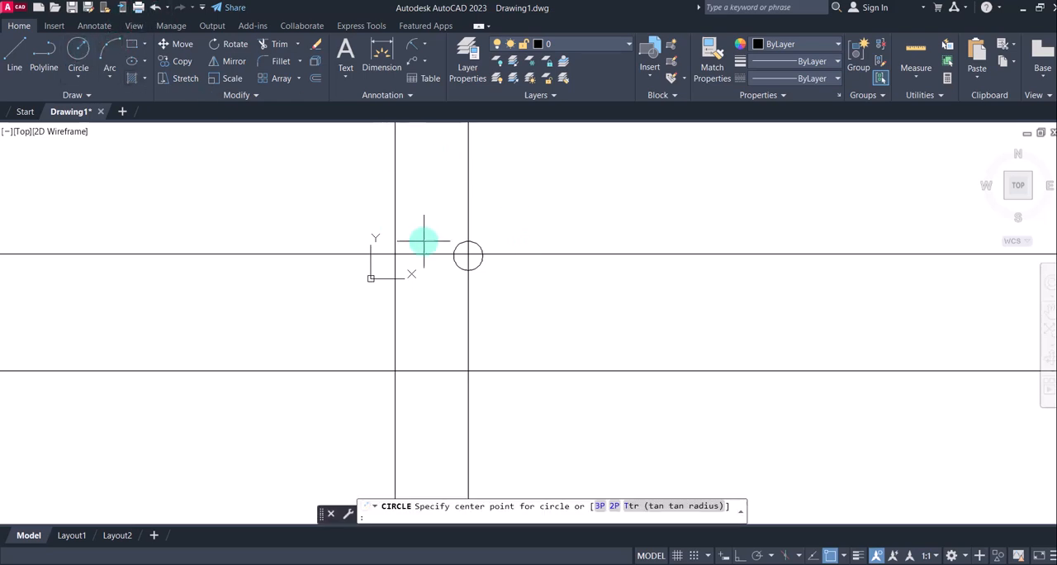
key("ctrl+z")
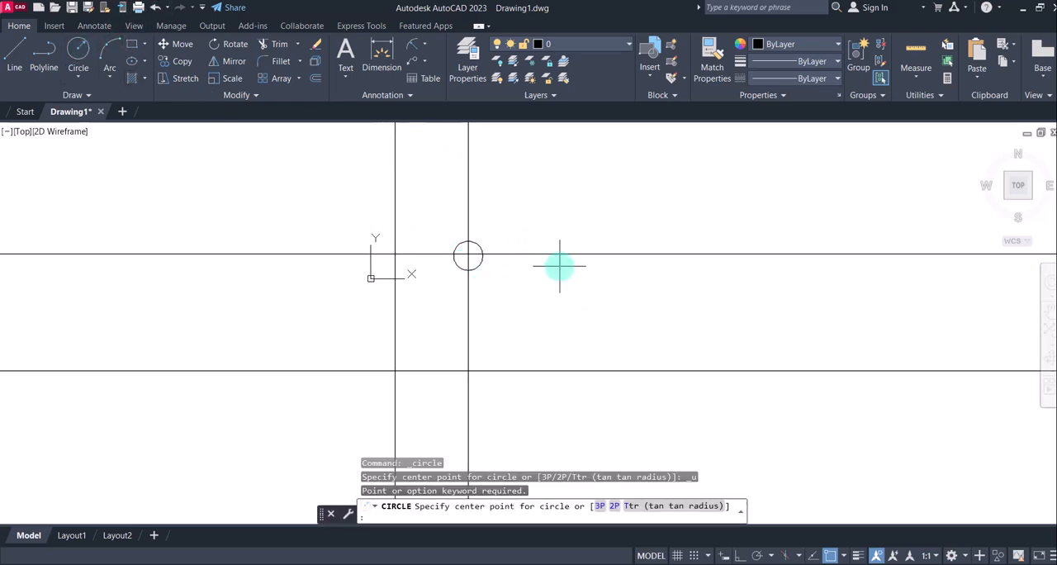
key("Escape")
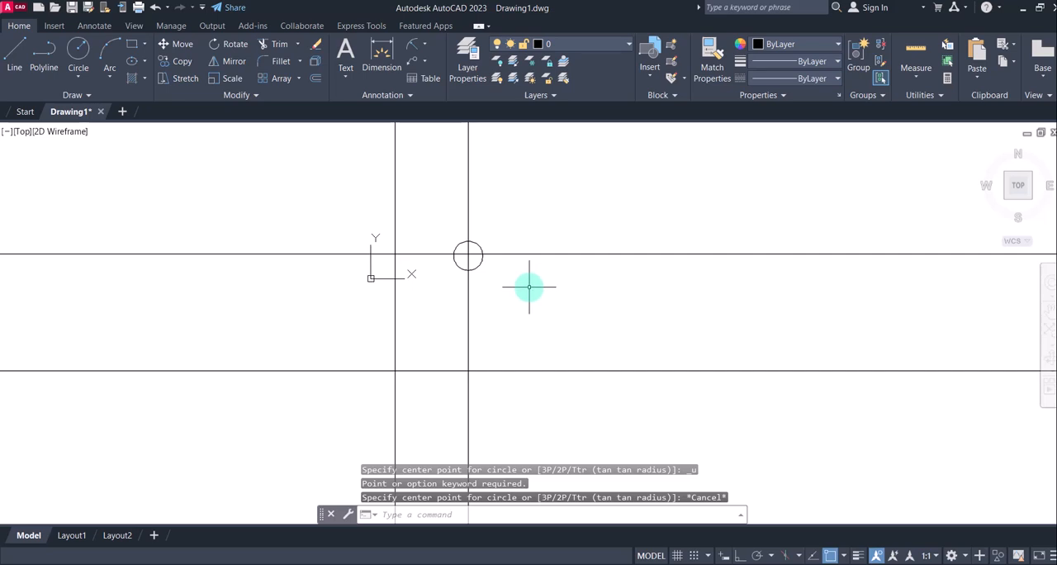
key("ctrl+z")
key("ctrl+z")
key("Escape")
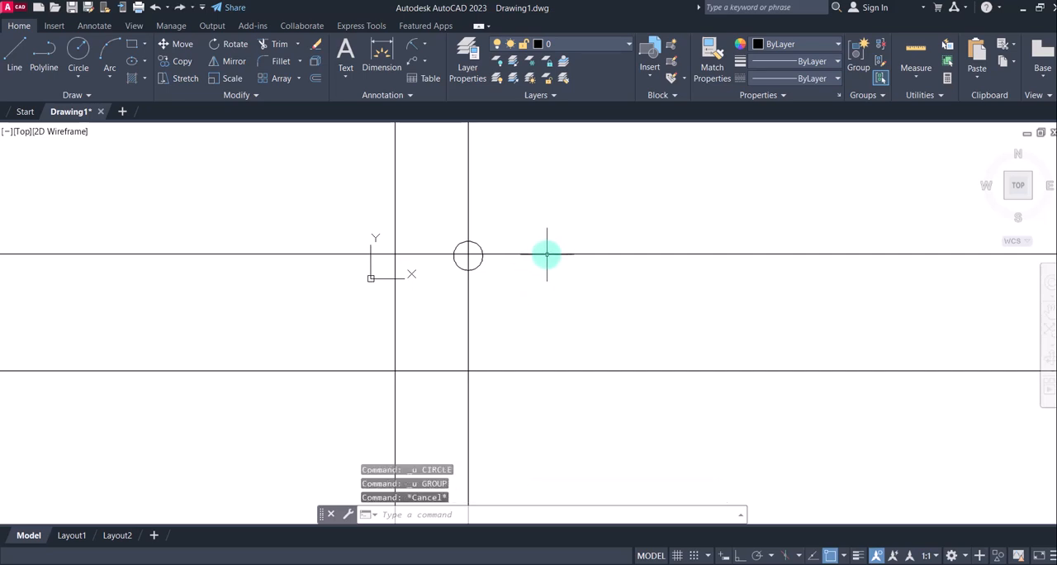
key("ctrl+z")
Turn off the Endpoint, Midpoint and Center object snaps, keeping Intersection active for placing circle centers
left_click(82, 52)
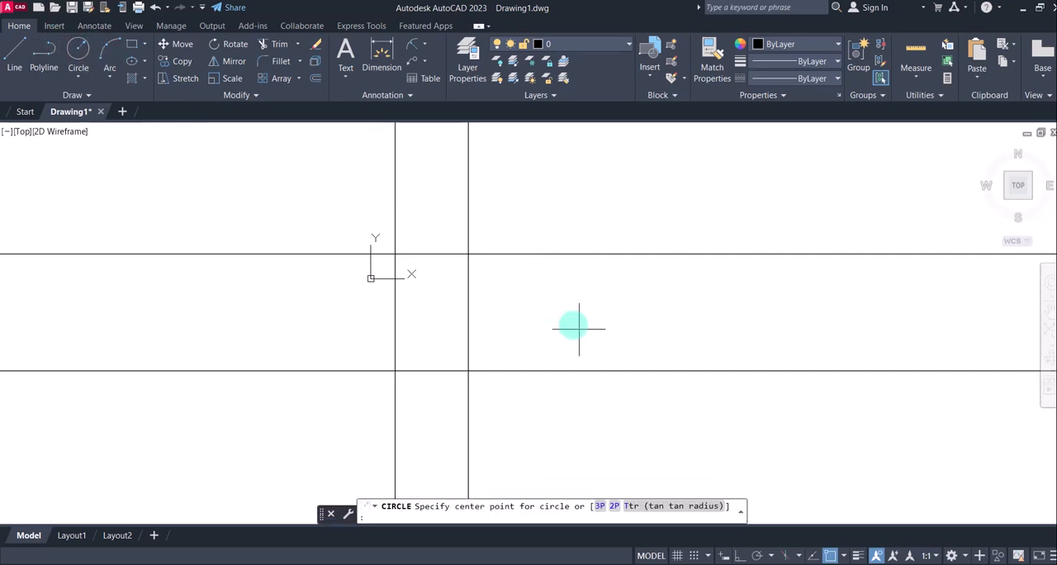
left_click(845, 557)
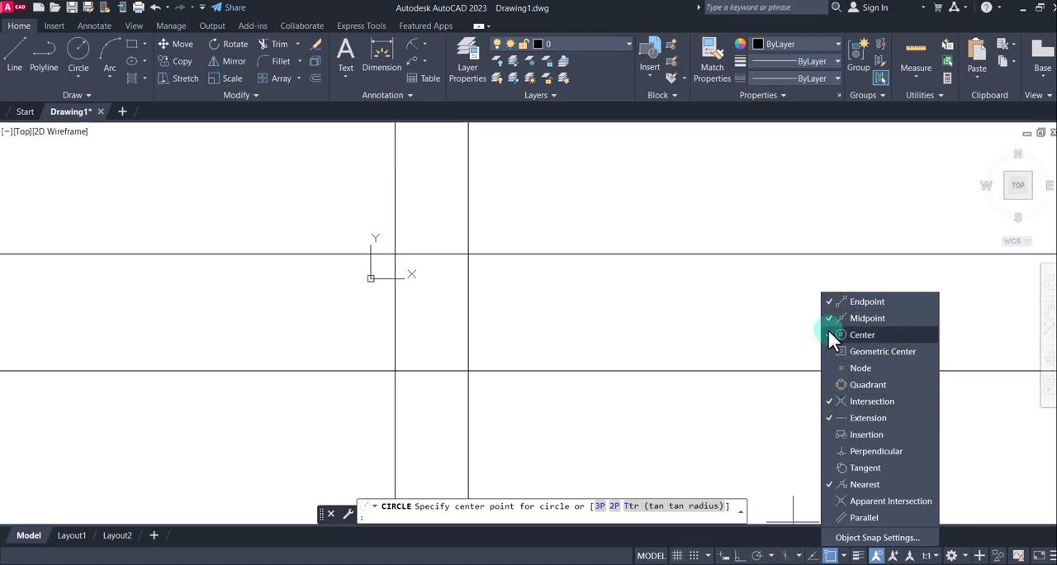
left_click(828, 301)
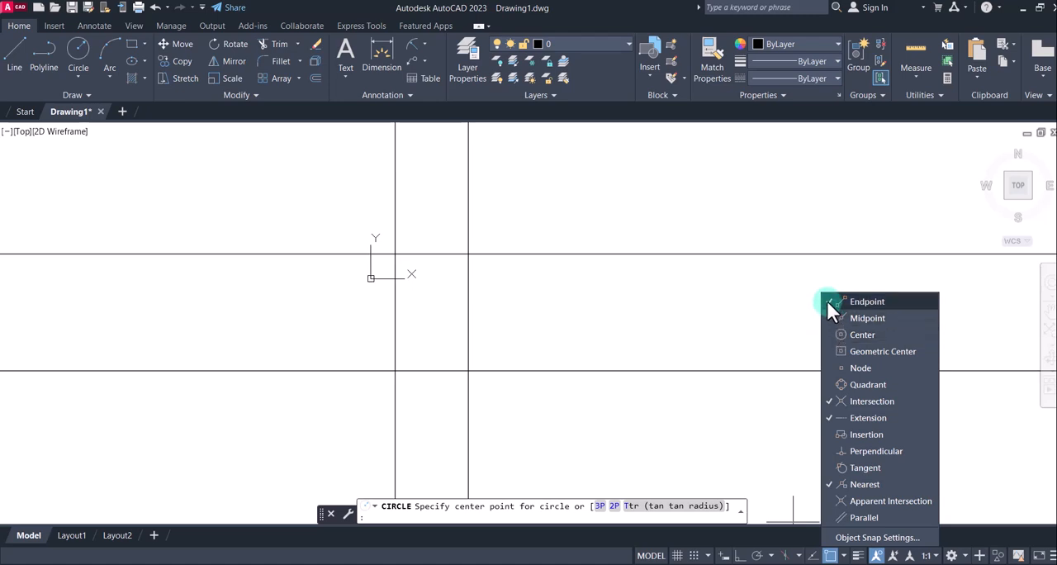
left_click(832, 421)
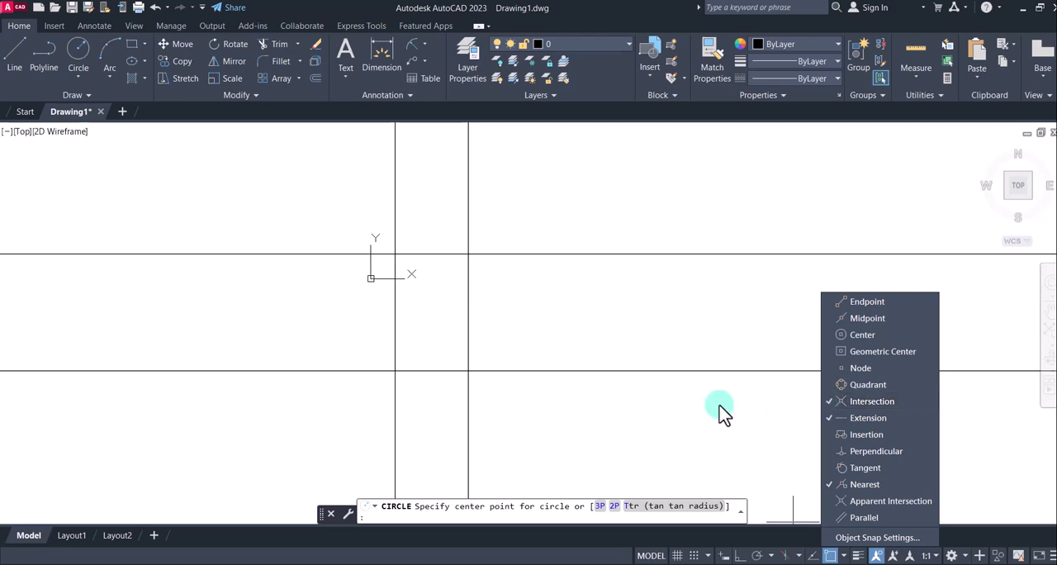
left_click(697, 406)
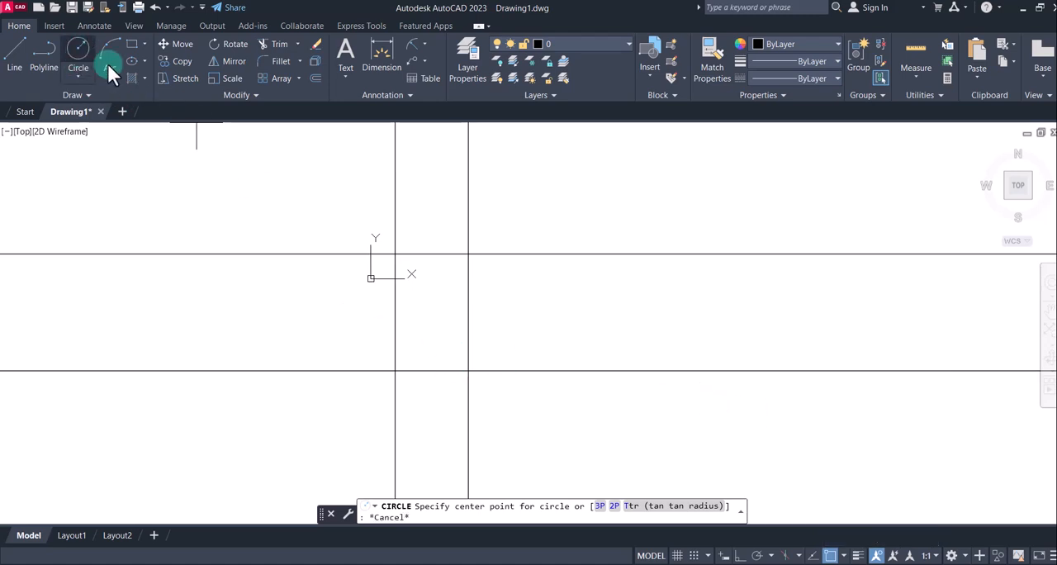
Draw two concentric circles of radius 10 mm and 15 mm centered on the upper-right construction-line intersection
left_click(468, 253)
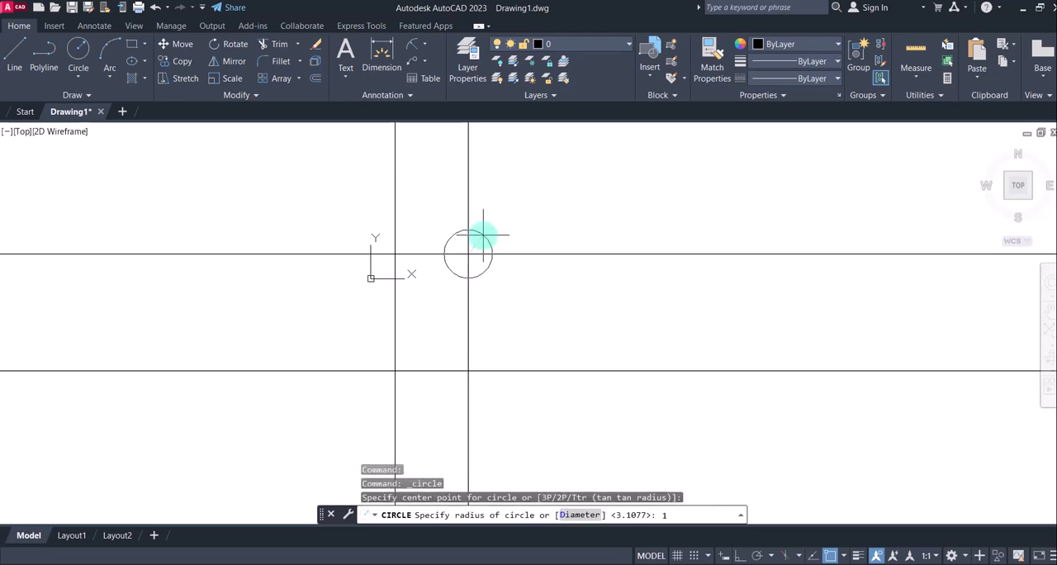
key("Return")
left_click(78, 54)
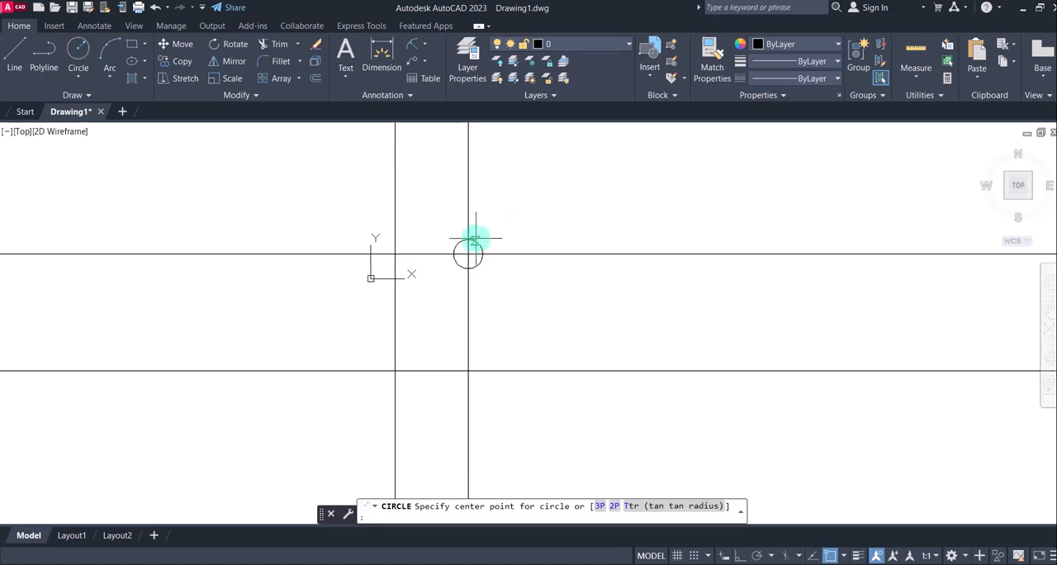
left_click(468, 253)
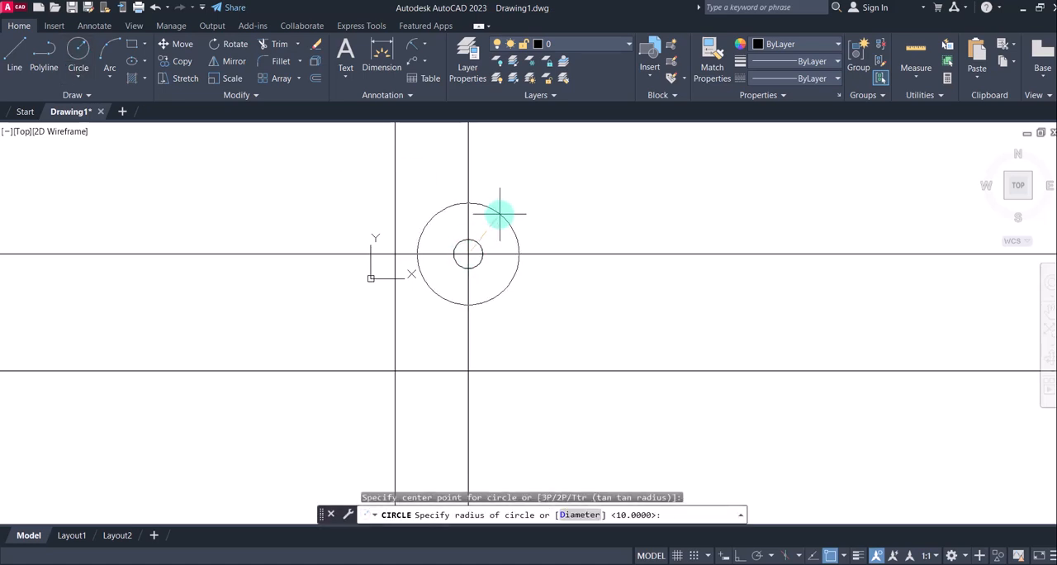
type("15")
key("Return")
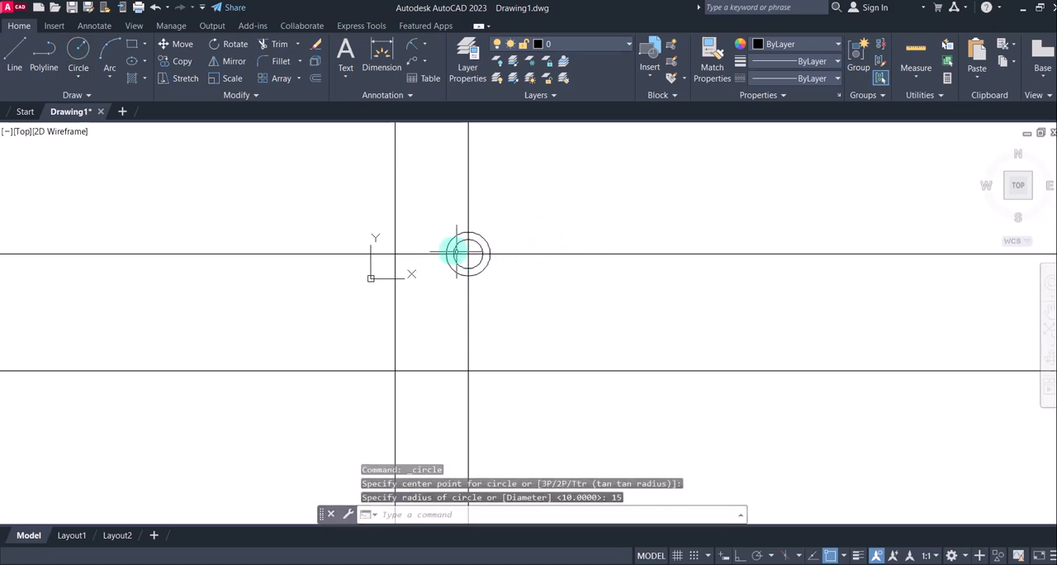
Check the arrangement of the four circle pairs in the reference image 3.jpg and return to AutoCAD
scroll(448, 248, "down", 2)
scroll(473, 240, "up", 3)
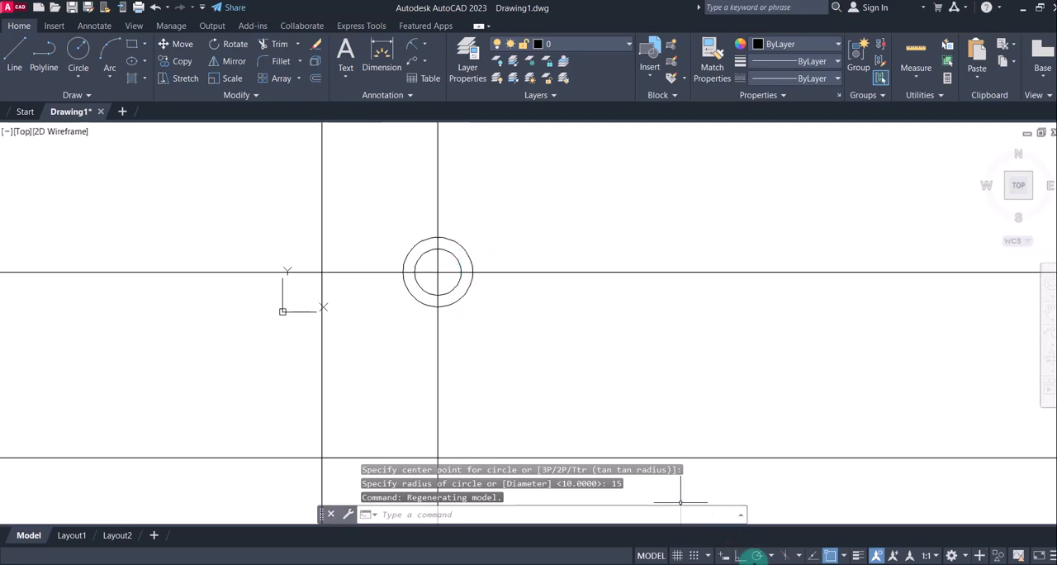
left_click(686, 564)
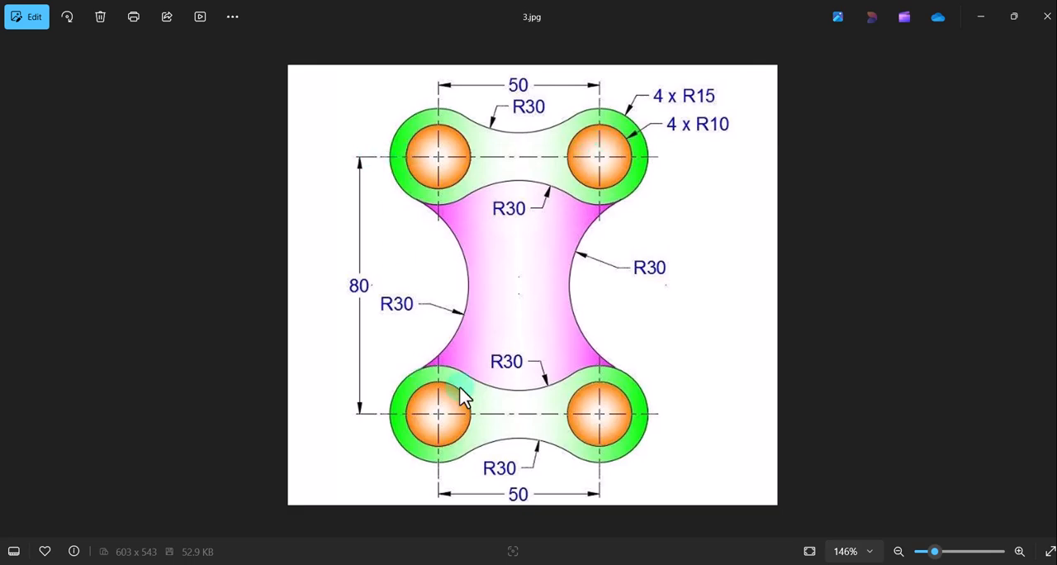
left_click(720, 564)
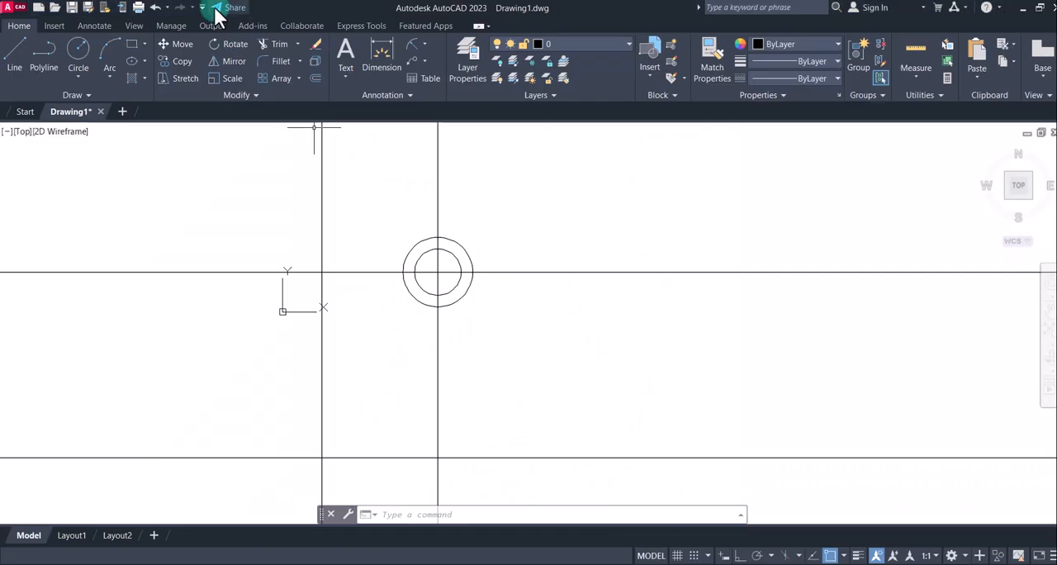
Copy both concentric circles from their center to the upper-left, lower-left and lower-right construction-line intersections, and end the command
left_click(188, 63)
left_click(436, 271)
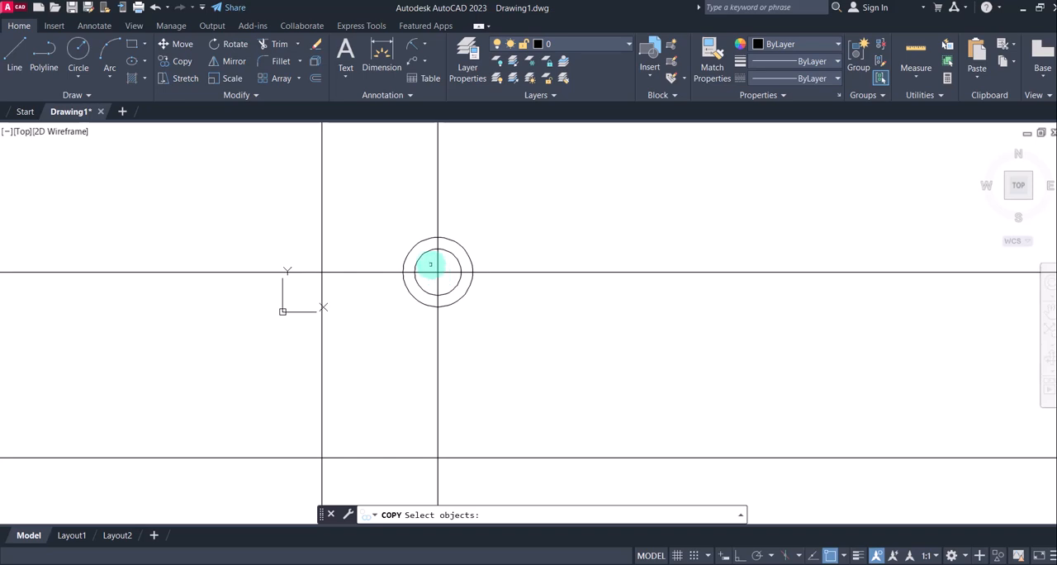
left_click(394, 233)
key("Return")
left_click(438, 272)
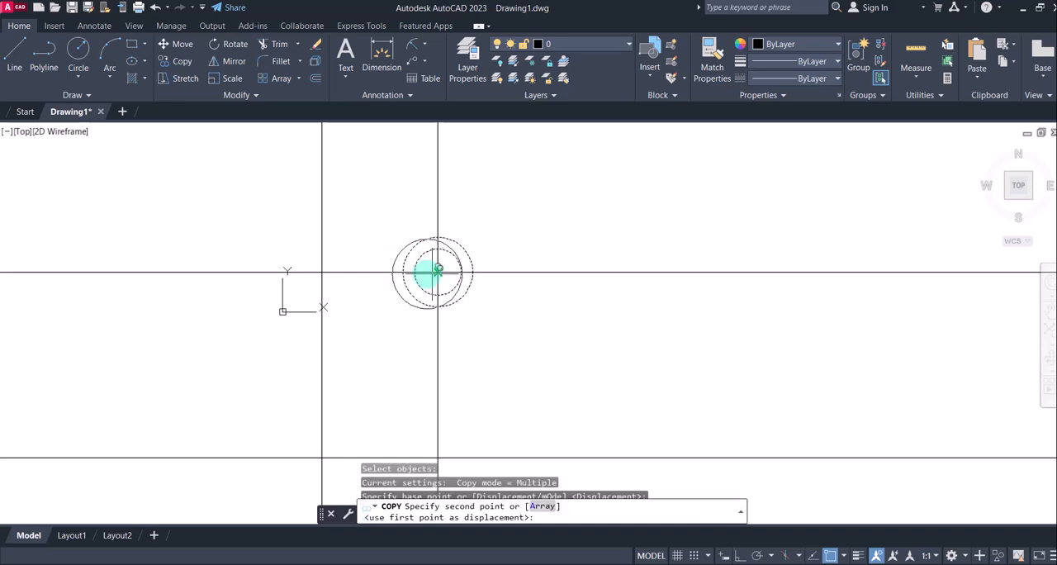
left_click(322, 271)
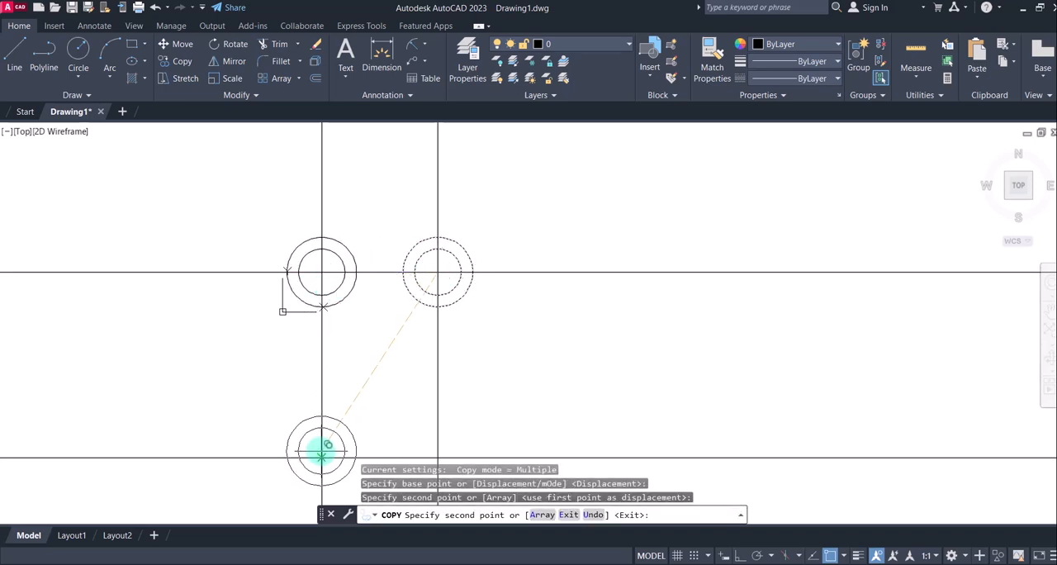
left_click(322, 457)
middle_click_drag(482, 492, 533, 370)
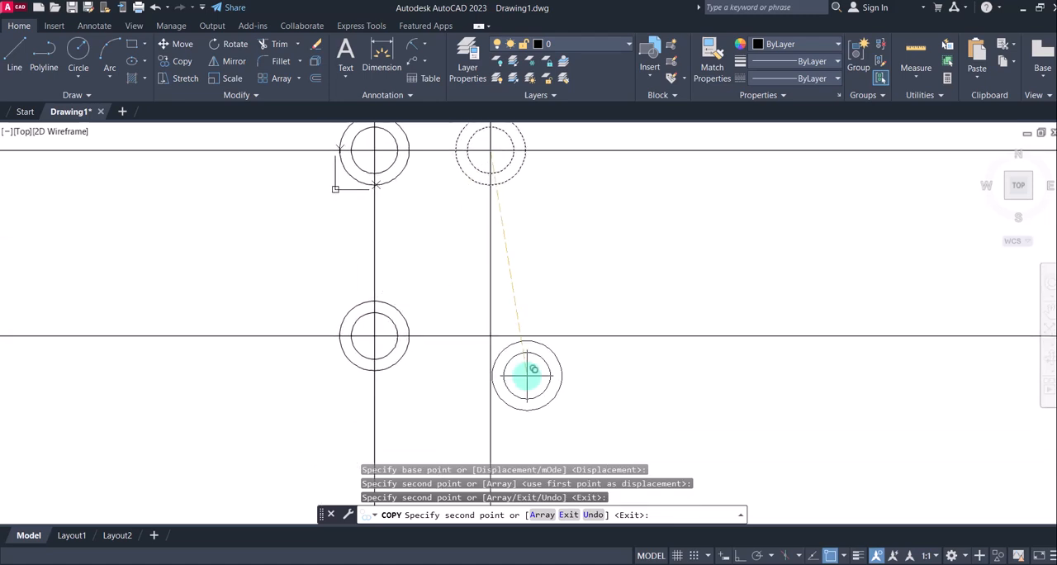
left_click(490, 335)
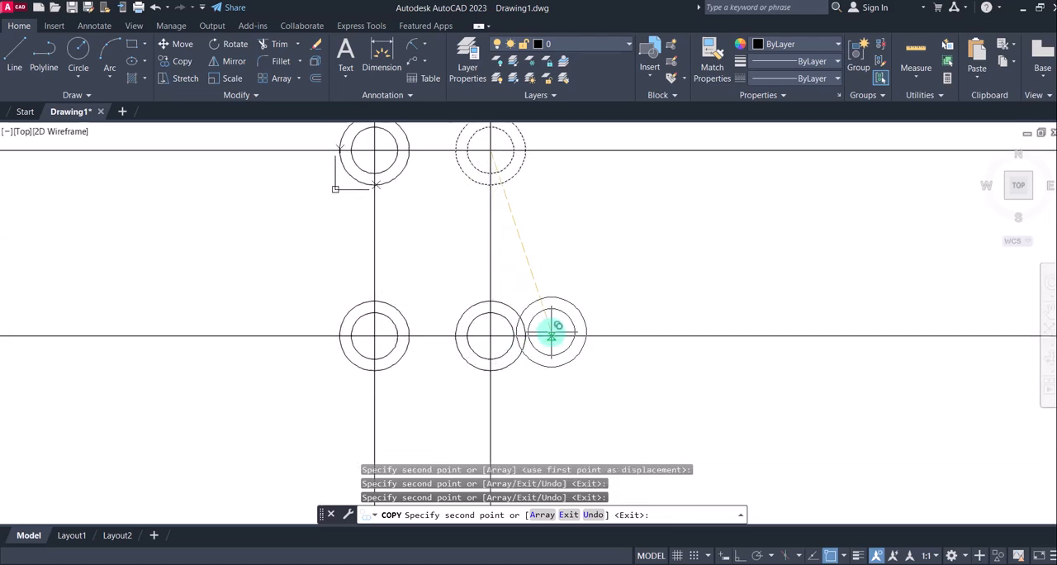
key("Escape")
middle_click_drag(556, 297, 571, 345)
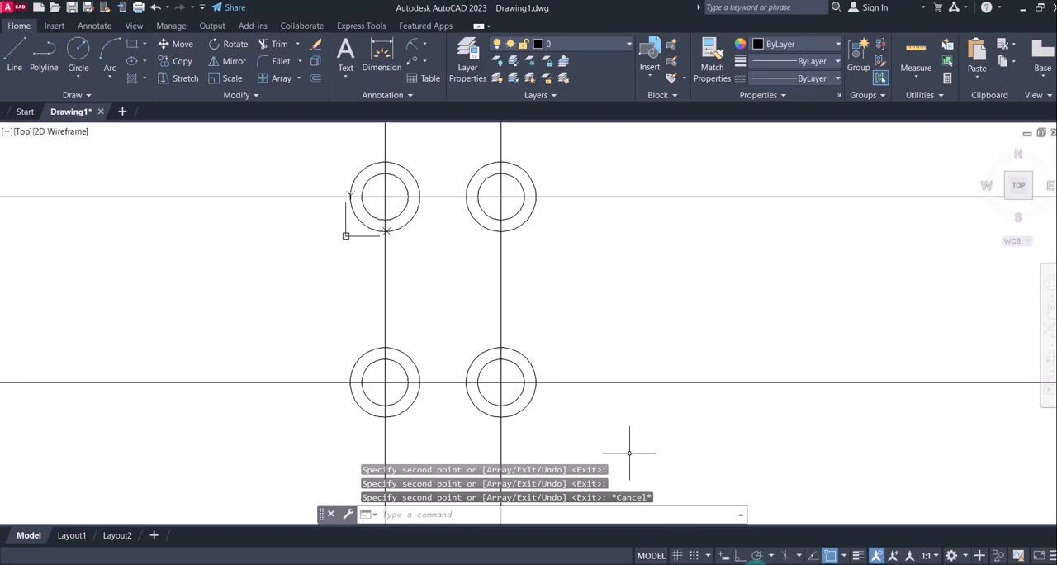
Study the R30 connecting arcs between the circle pairs in the reference image 3.jpg and return to AutoCAD
left_click(727, 564)
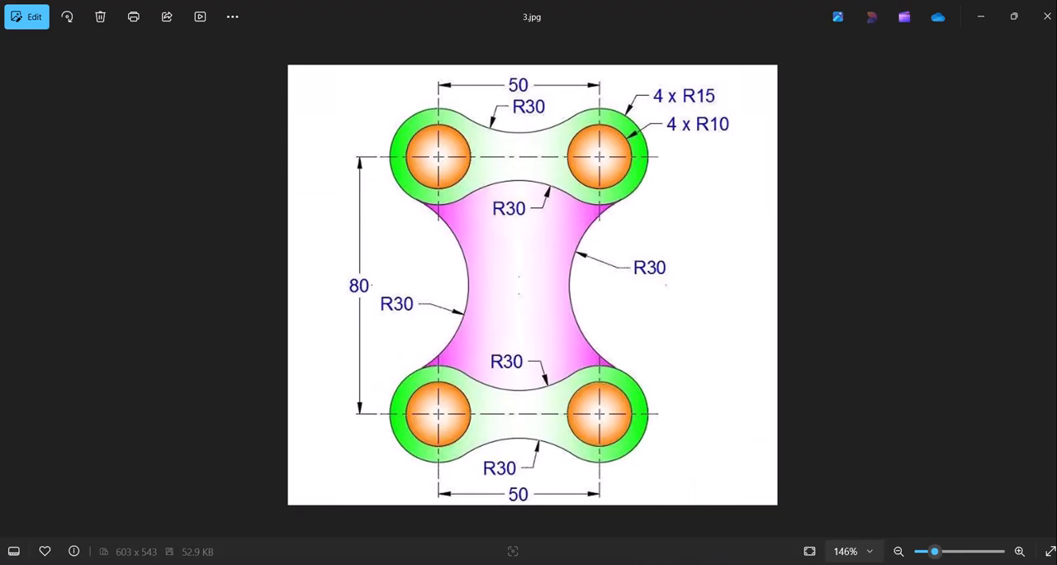
mouse_move(755, 564)
mouse_move(694, 564)
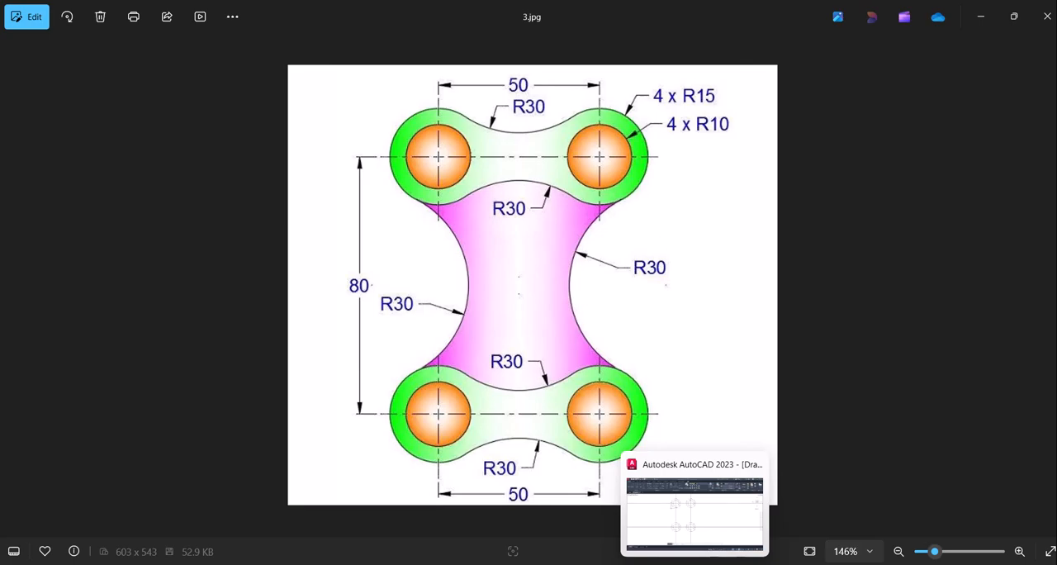
left_click(694, 512)
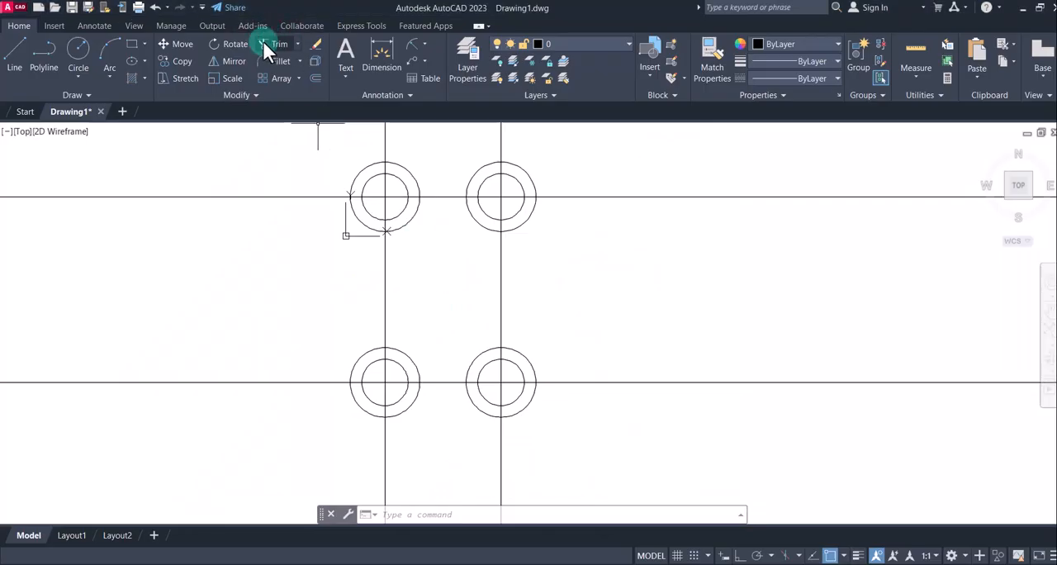
Fillet the two upper outer circles with a 30 mm radius, joining them along their lower sides
left_click(276, 70)
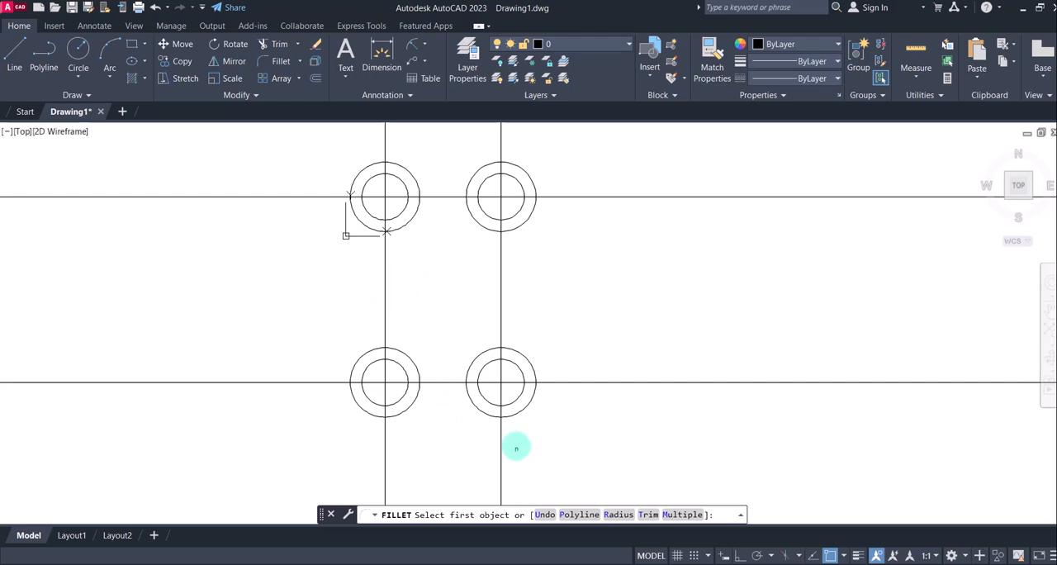
left_click(619, 515)
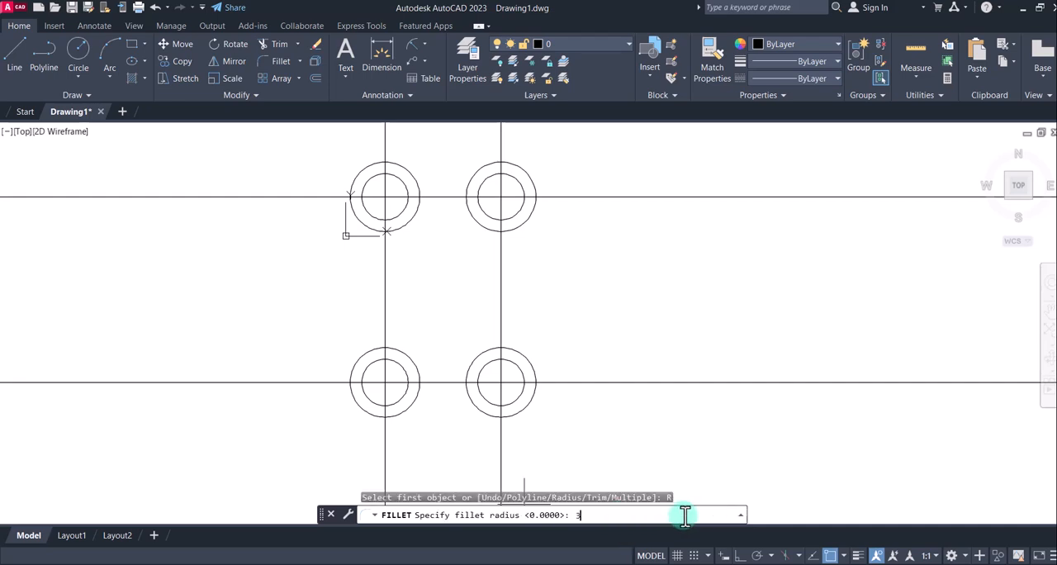
key("Return")
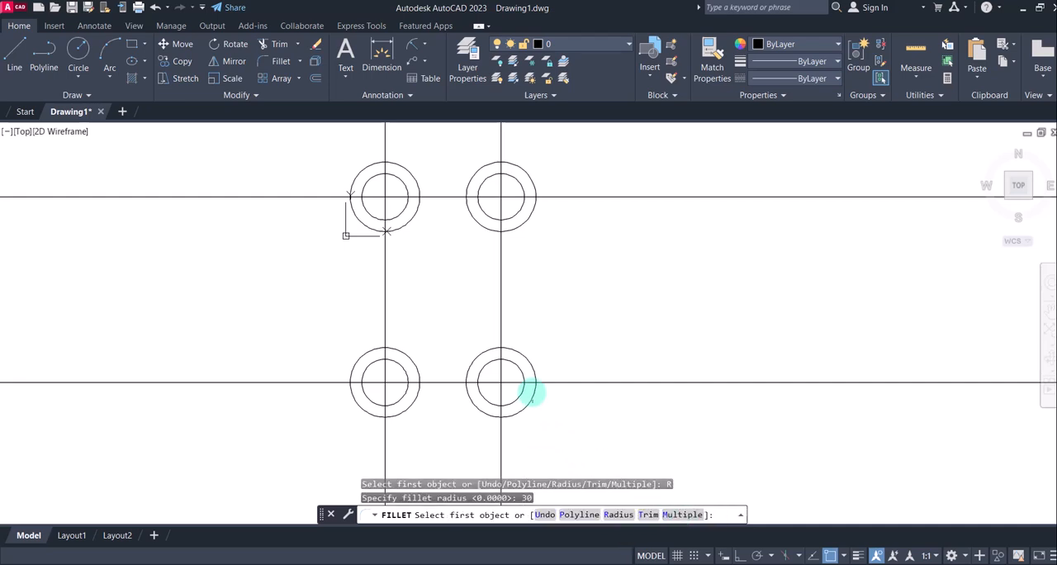
left_click(485, 227)
left_click(406, 224)
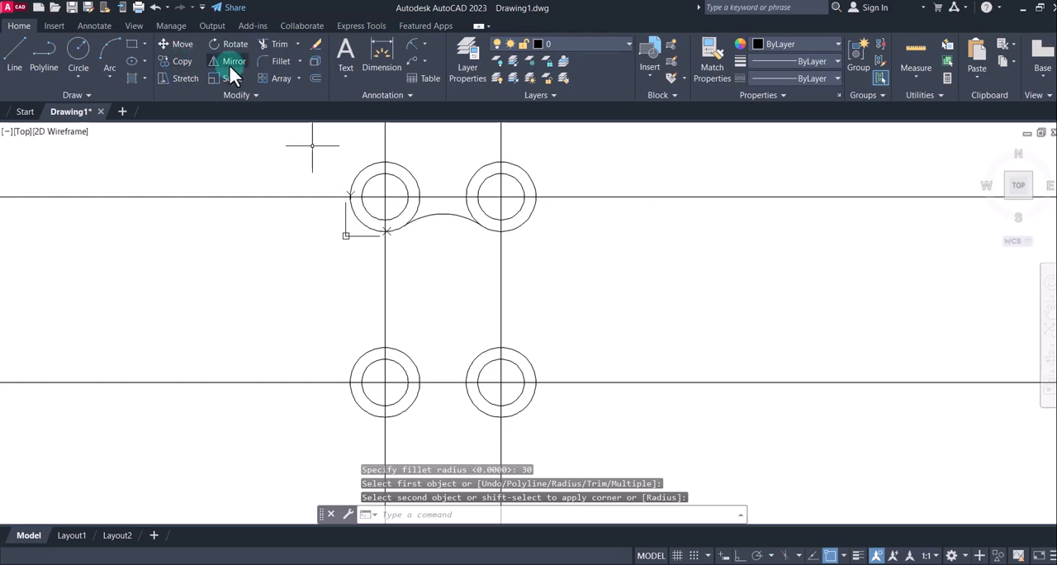
Add 30 mm fillets in Multiple mode along the upper side of the top outer circles and both sides of the bottom outer circles
left_click(280, 62)
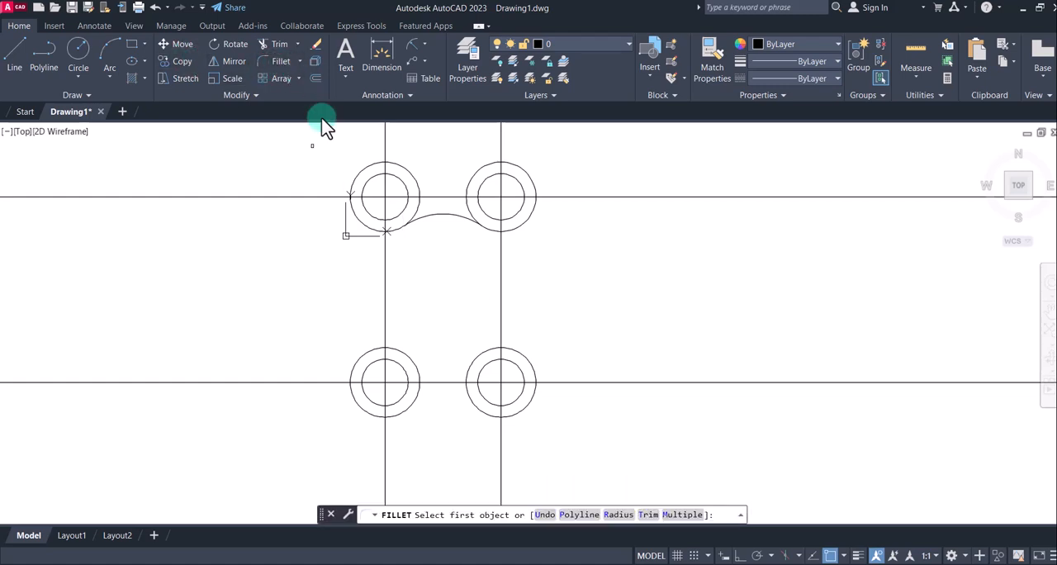
left_click(683, 514)
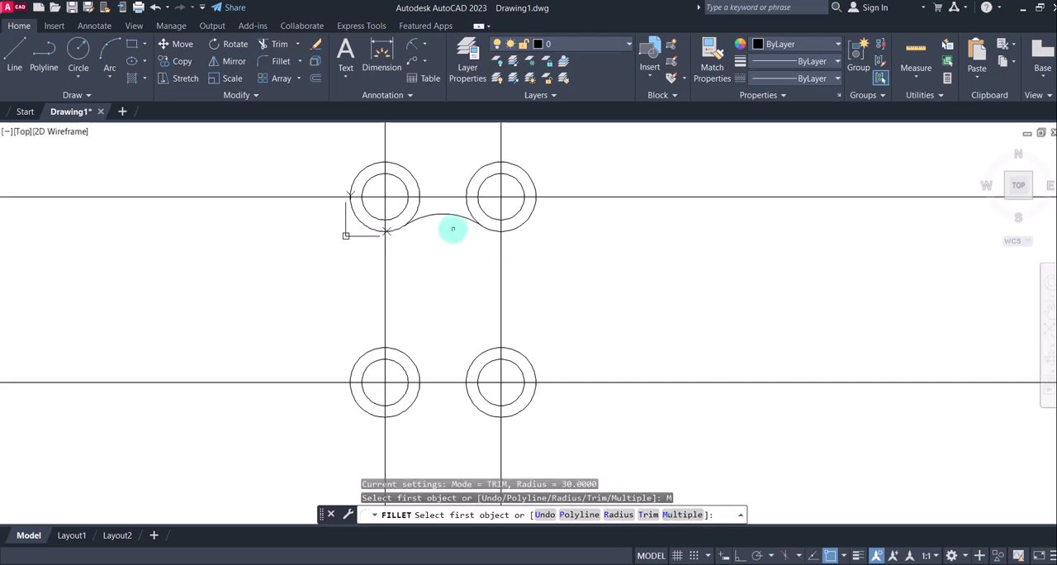
left_click(479, 167)
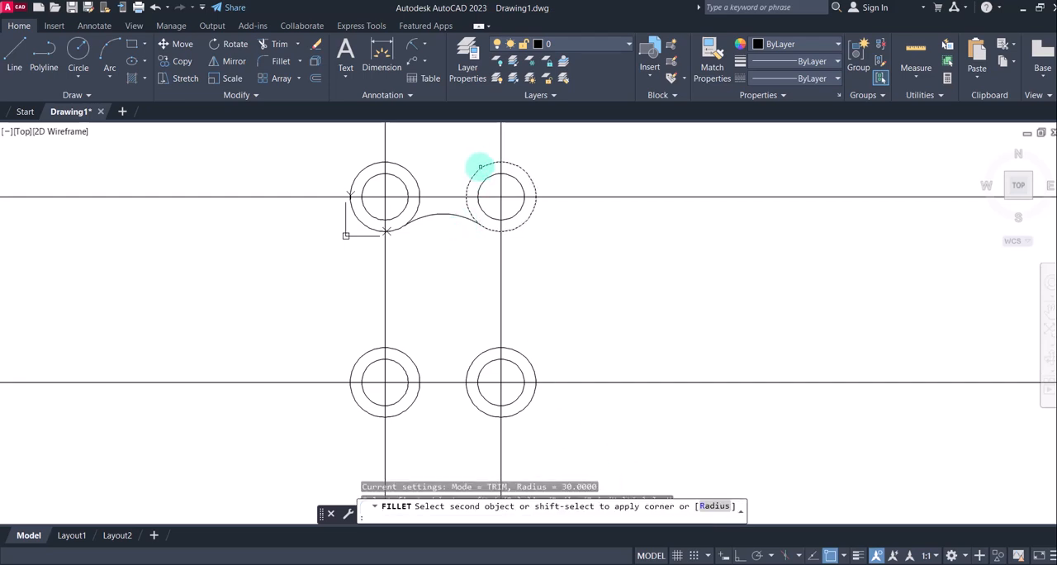
left_click(401, 164)
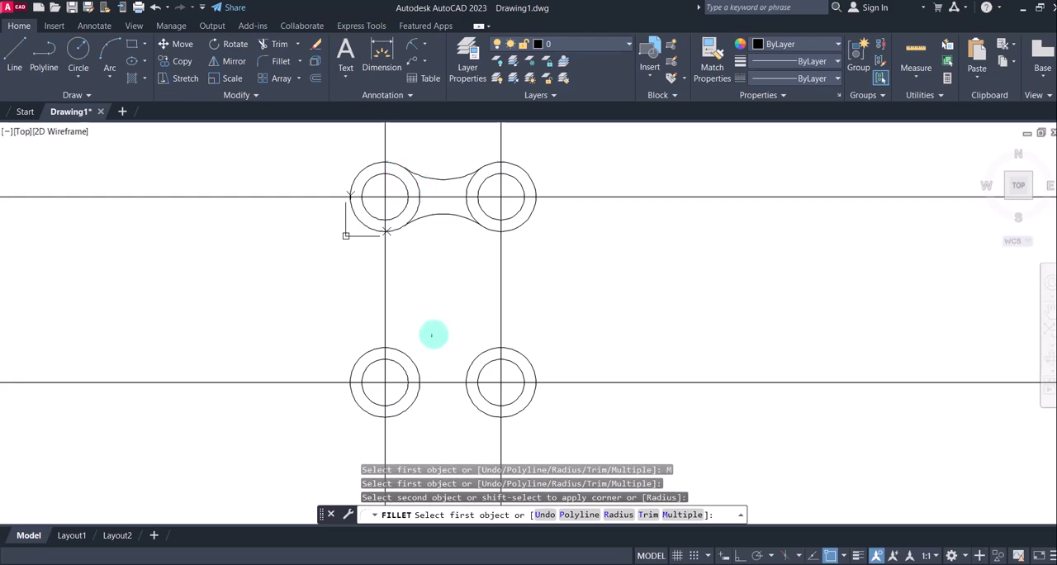
left_click(410, 360)
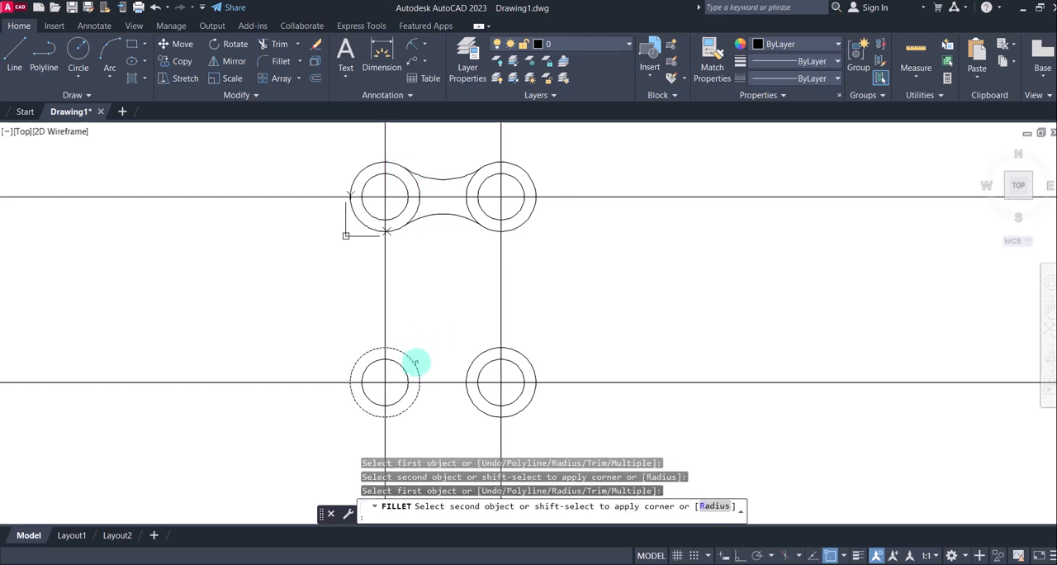
left_click(472, 361)
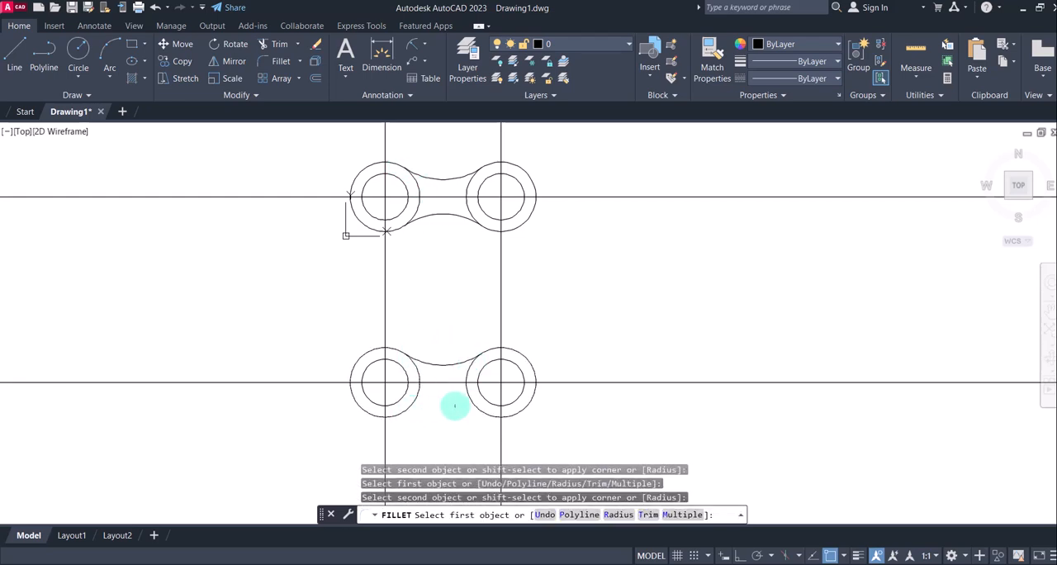
left_click(404, 411)
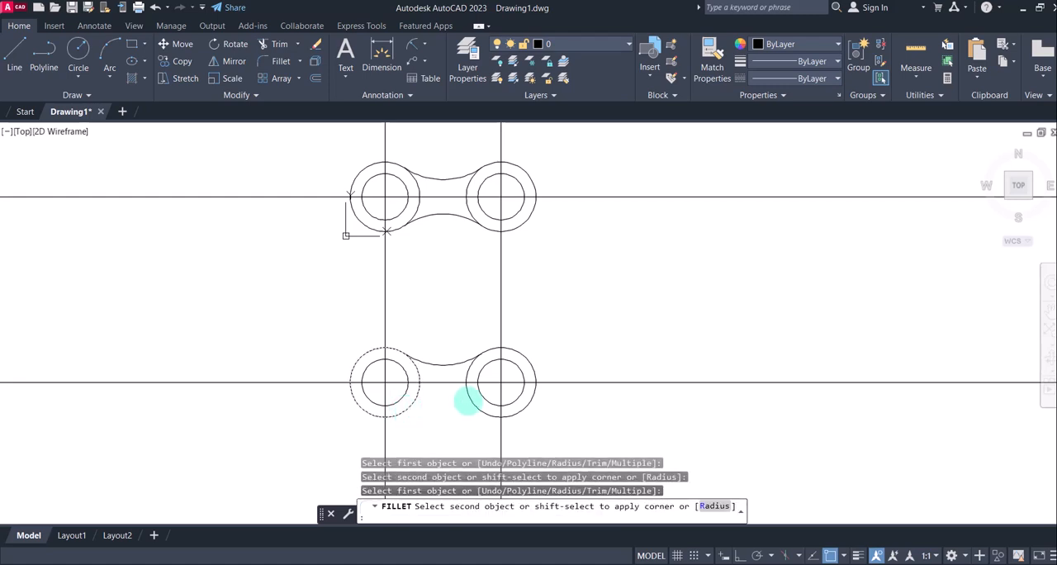
left_click(473, 402)
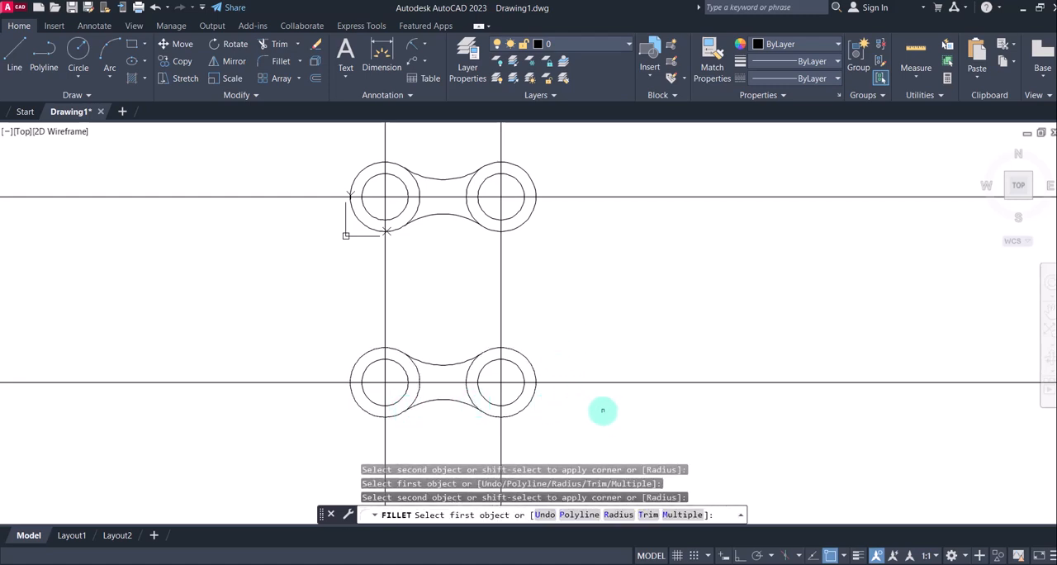
Check the side arcs in 3.jpg and join the upper and lower outer circles with 30 mm fillets on the plate's right and left sides
key("alt+Tab")
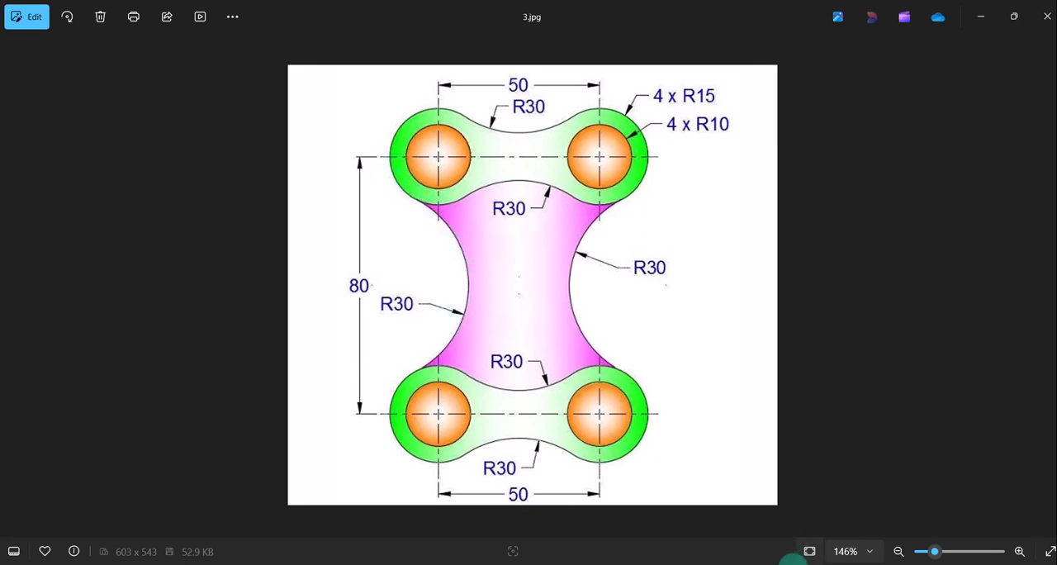
key("alt+Tab")
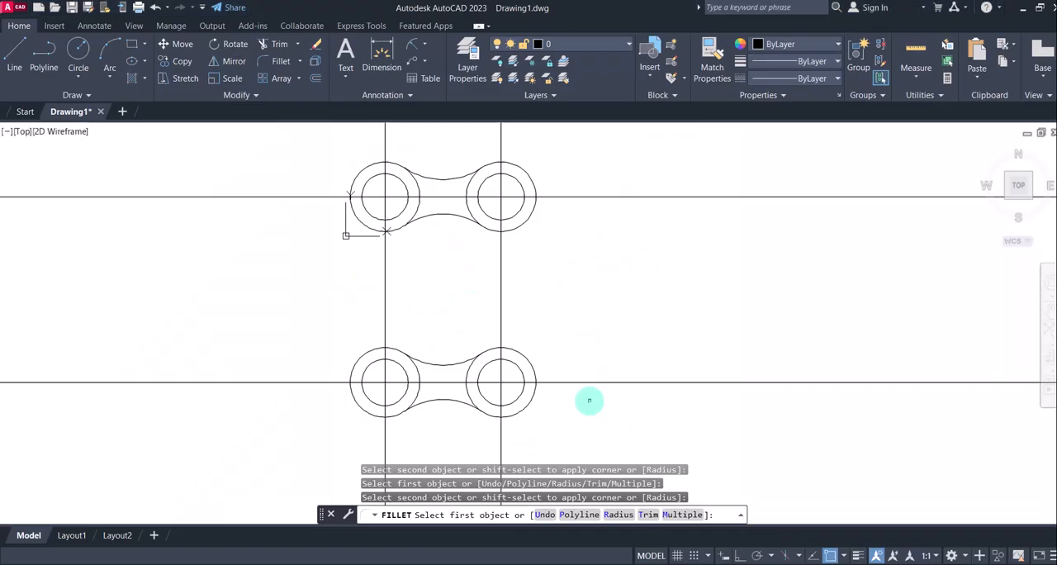
left_click(521, 226)
left_click(513, 348)
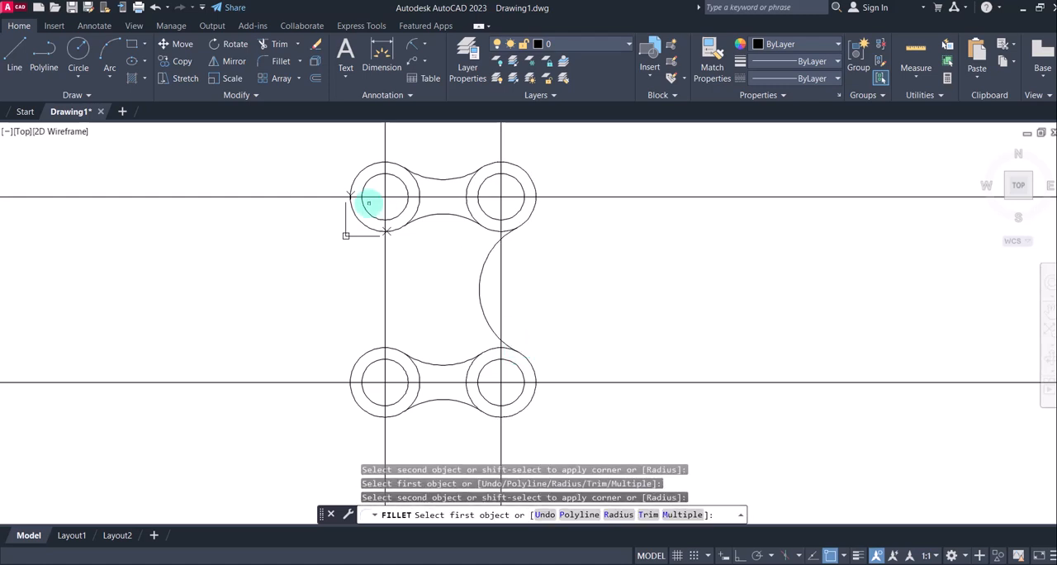
left_click(367, 227)
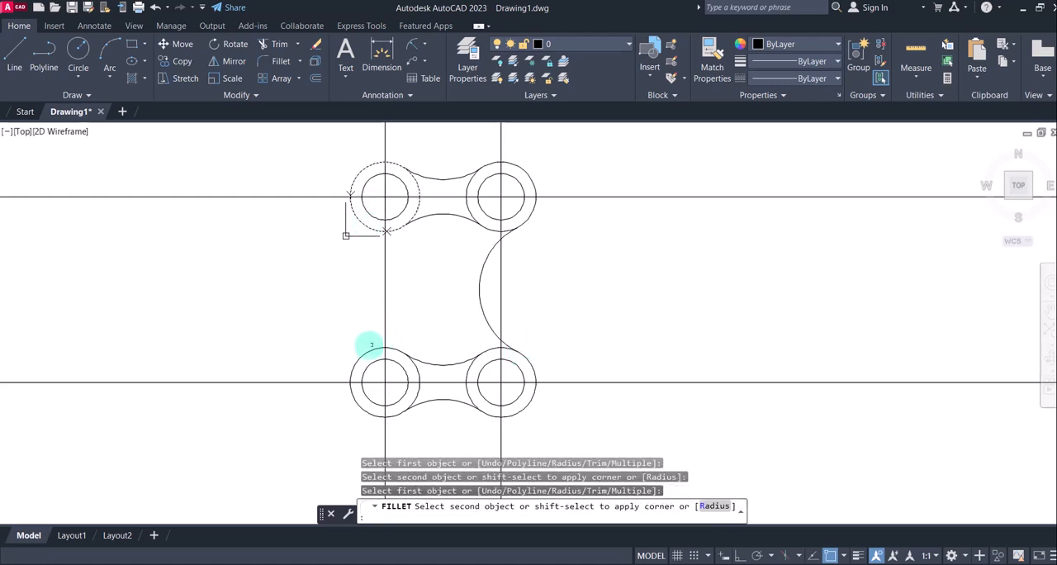
left_click(364, 353)
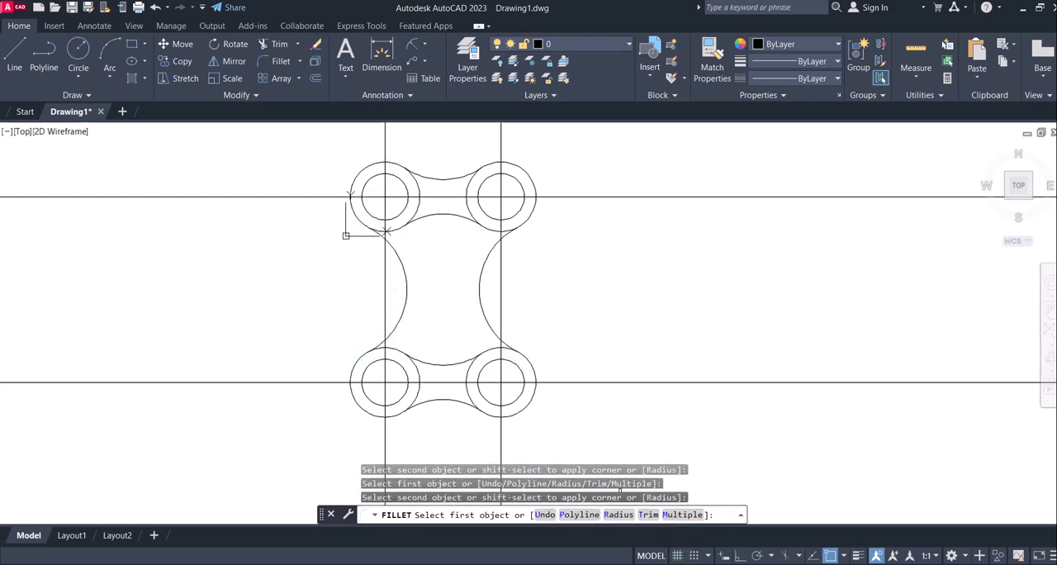
Compare the filleted outline with the reference image 3.jpg, return to AutoCAD and end the Fillet command
key("alt+Tab")
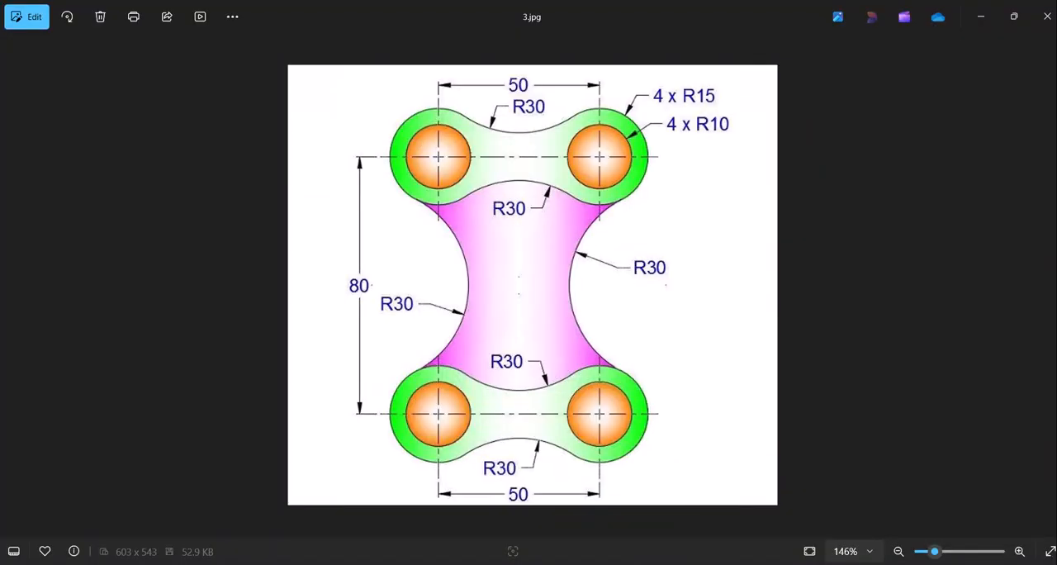
key("alt+Tab")
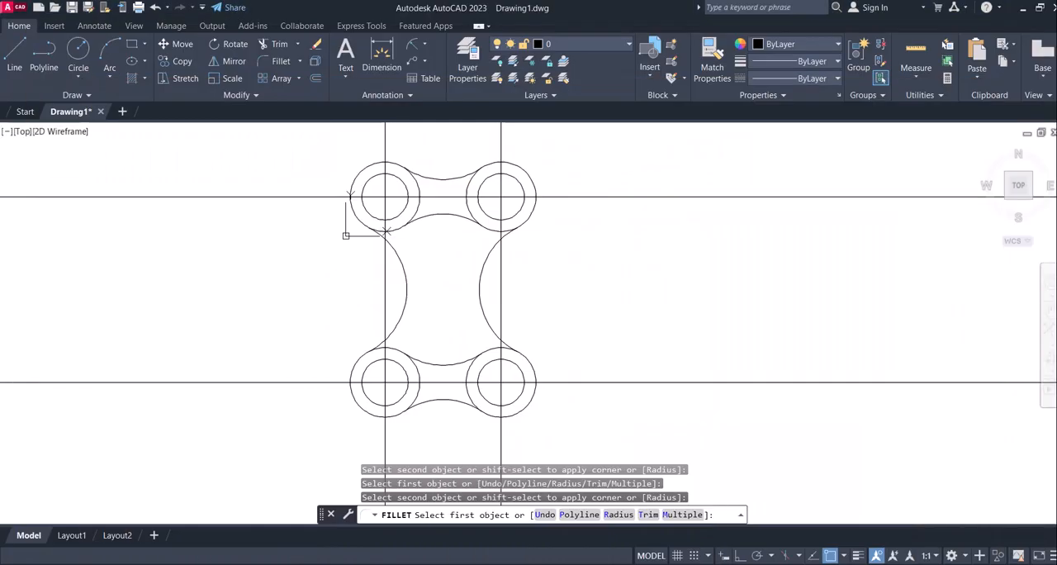
key("alt+Tab")
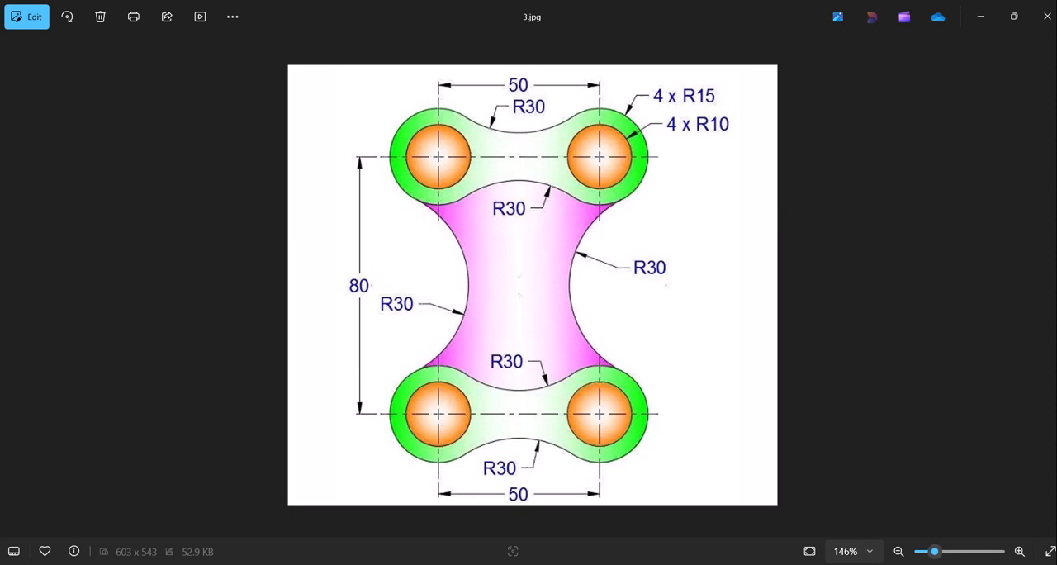
key("alt+Tab")
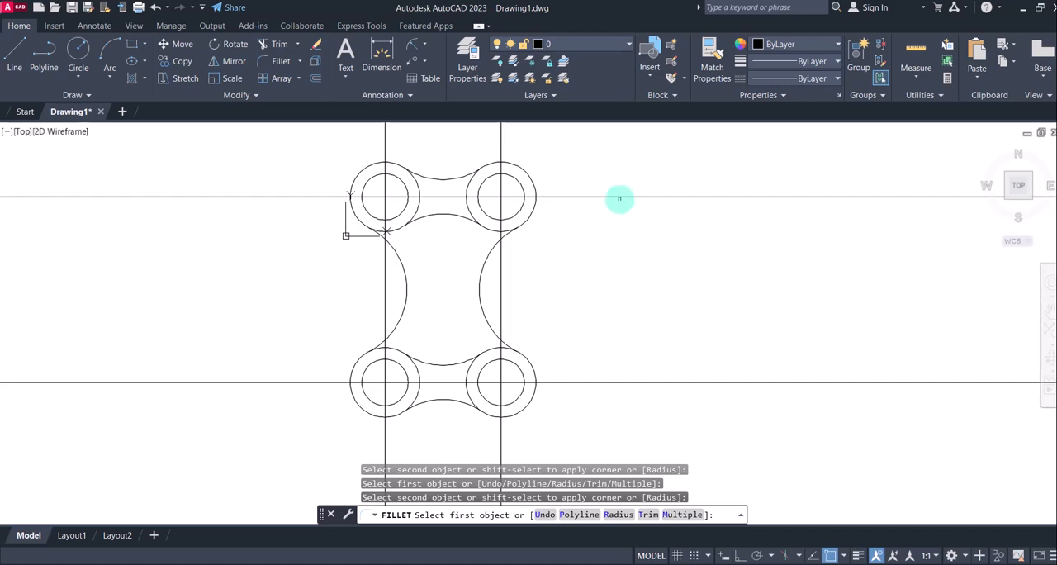
middle_click_drag(618, 198, 621, 239)
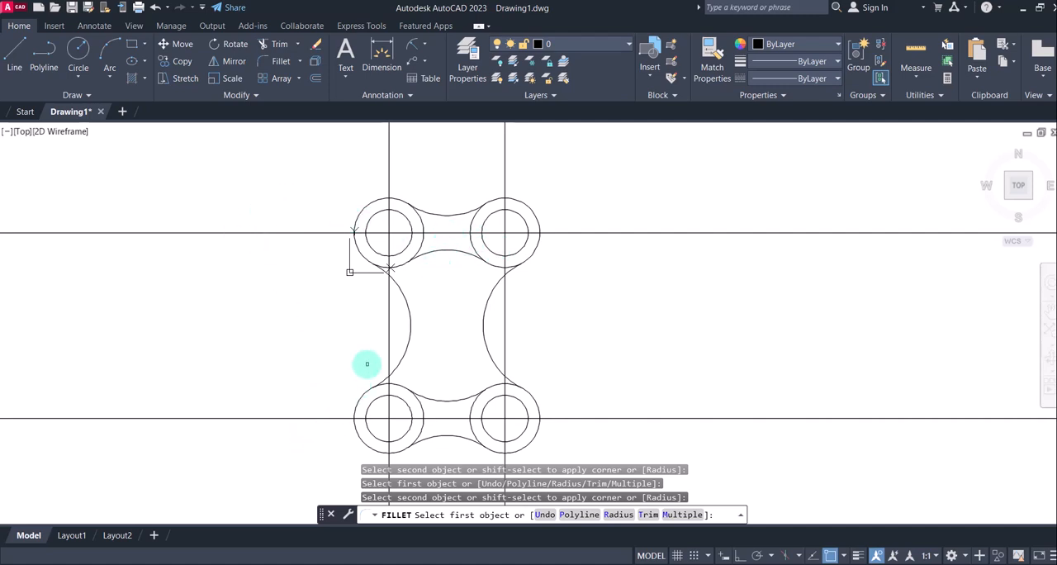
middle_click_drag(366, 365, 369, 364)
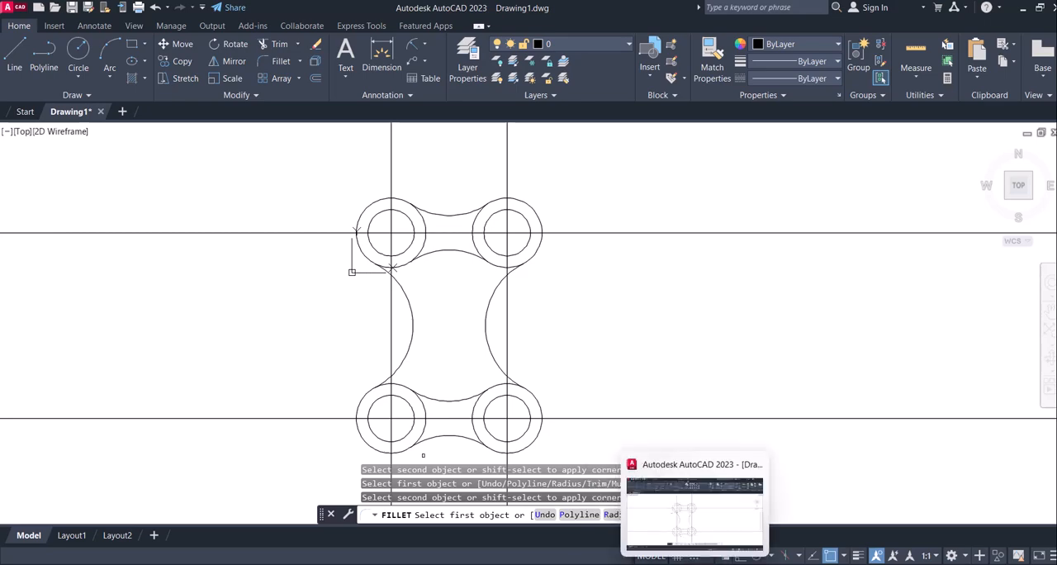
left_click(727, 563)
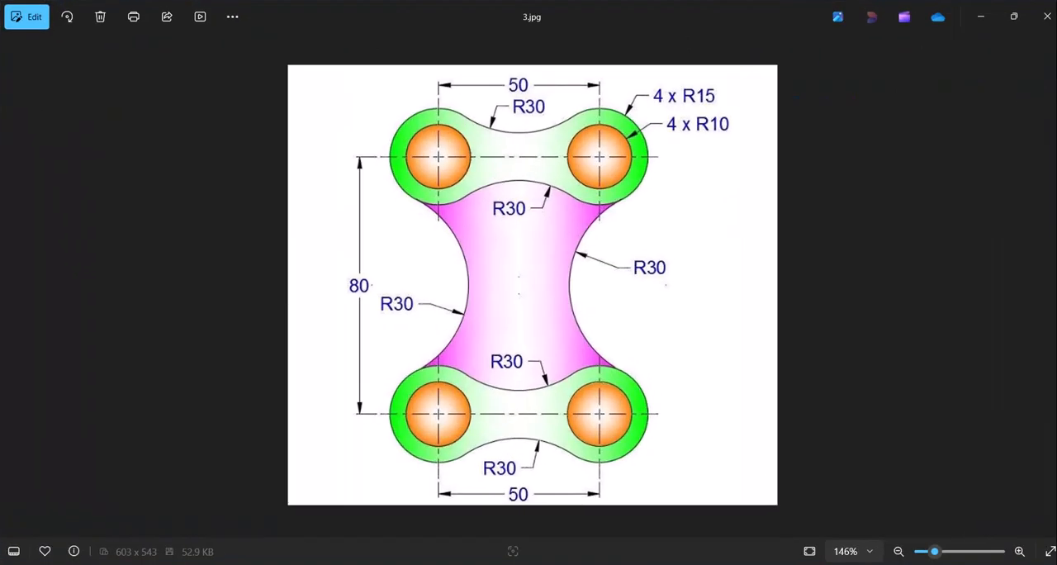
left_click(708, 563)
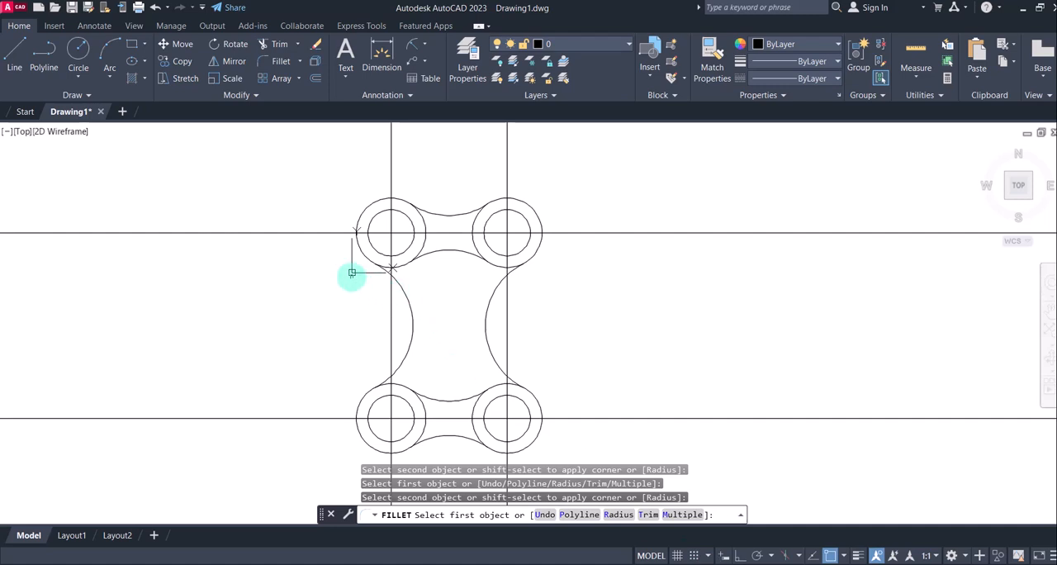
key("Escape")
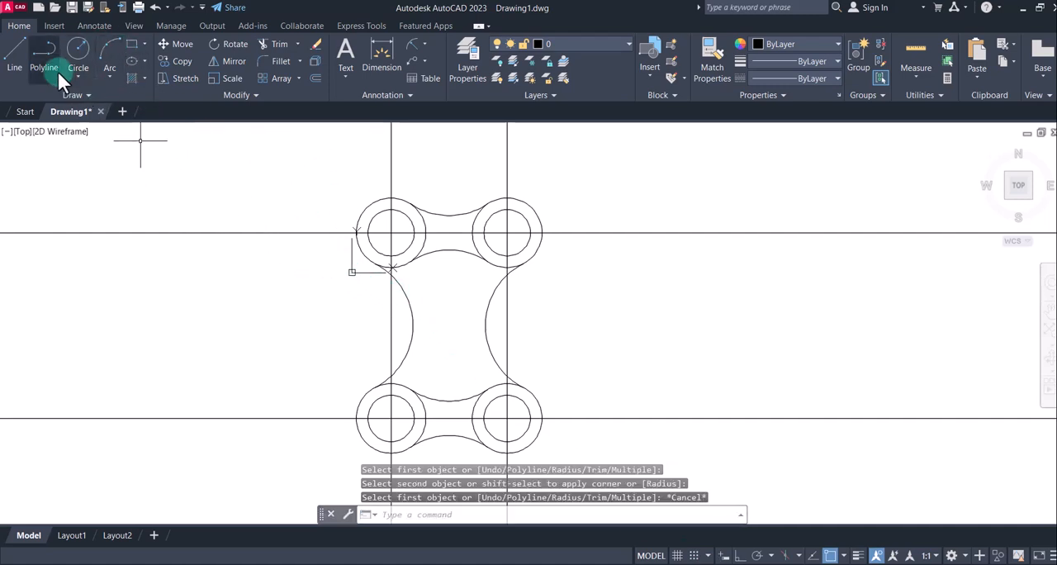
Draw a vertical line with Ortho on, left of the plate and crossing both horizontal construction lines
left_click(15, 60)
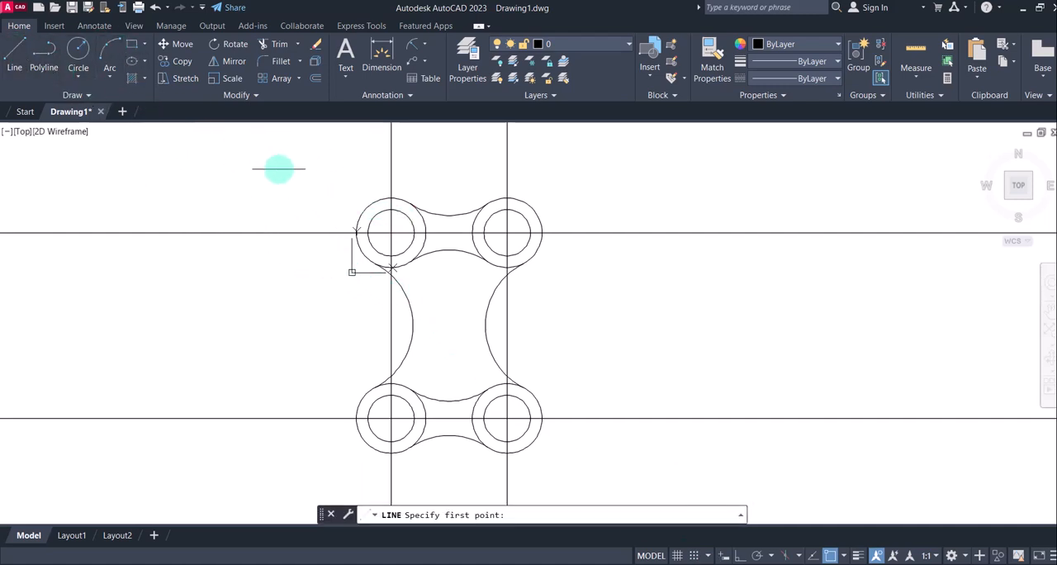
left_click(282, 171)
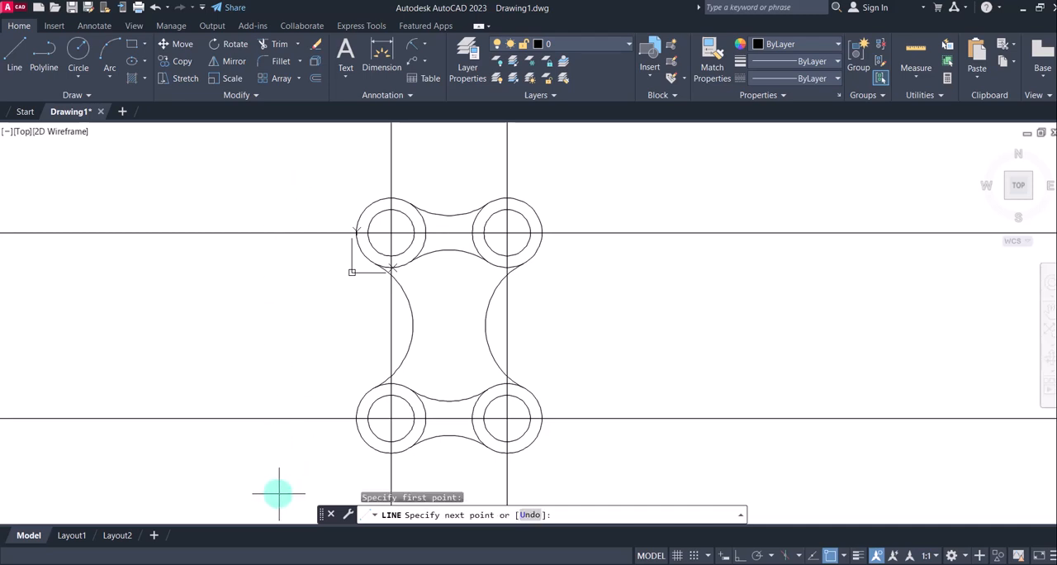
left_click(739, 556)
left_click(281, 446)
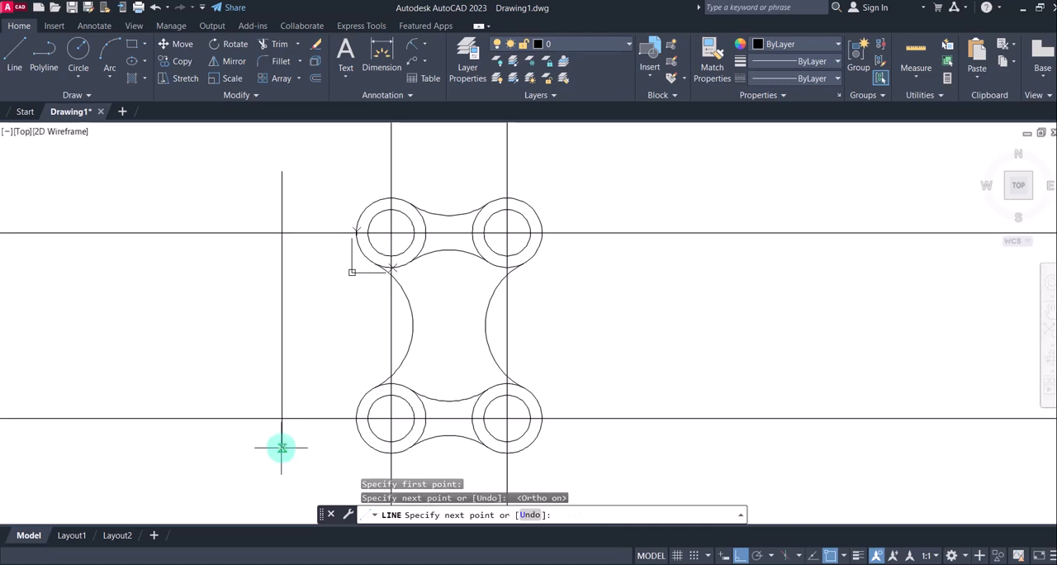
key("Return")
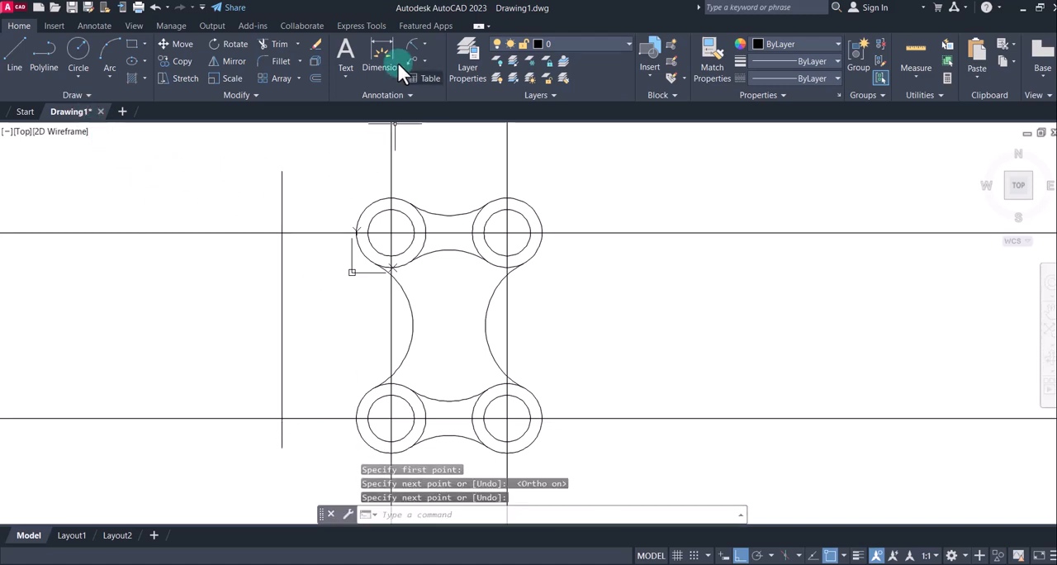
Trim the part of the lower horizontal construction line that extends left of the vertical helper line
left_click(272, 43)
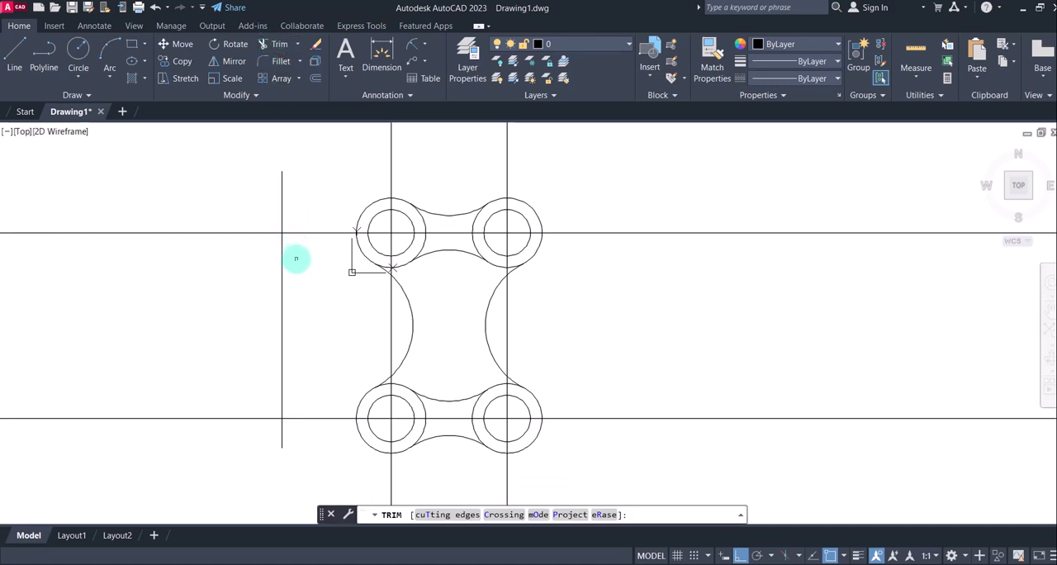
left_click(281, 322)
left_click(238, 435)
left_click(211, 213)
left_click(206, 194)
left_click(214, 394)
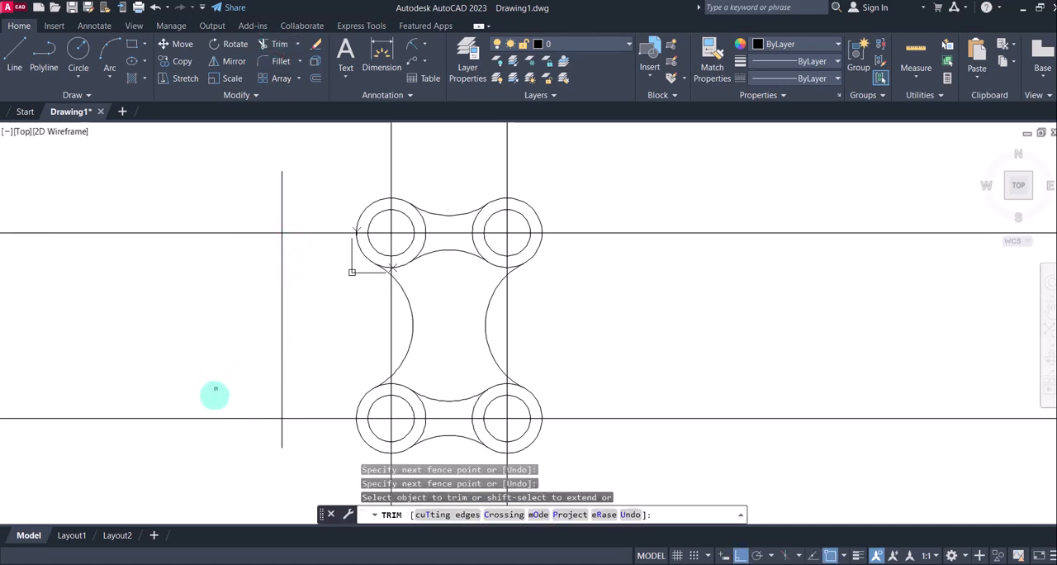
left_click(203, 438)
left_click(187, 387)
left_click(190, 428)
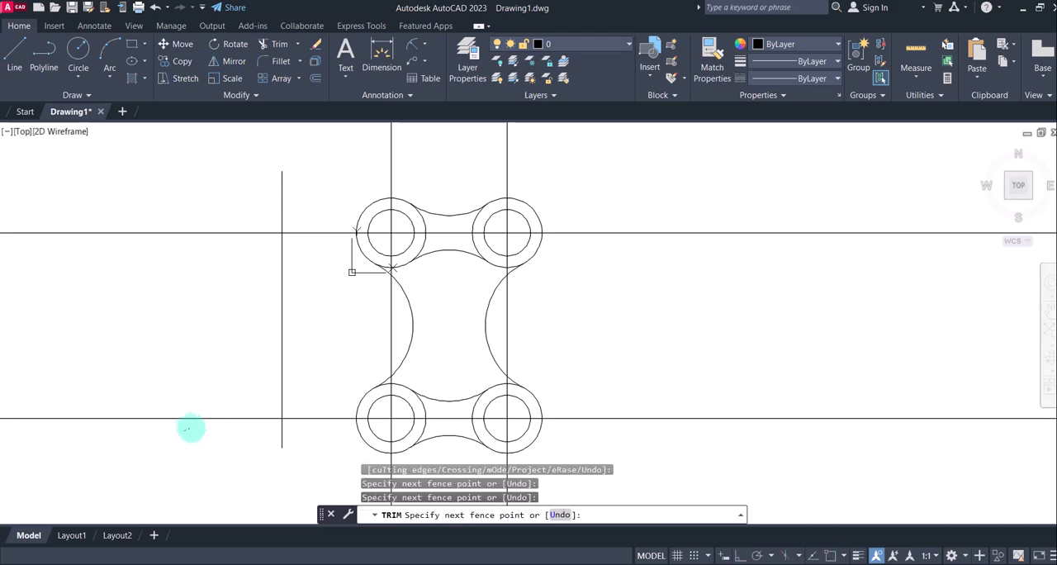
key("Return")
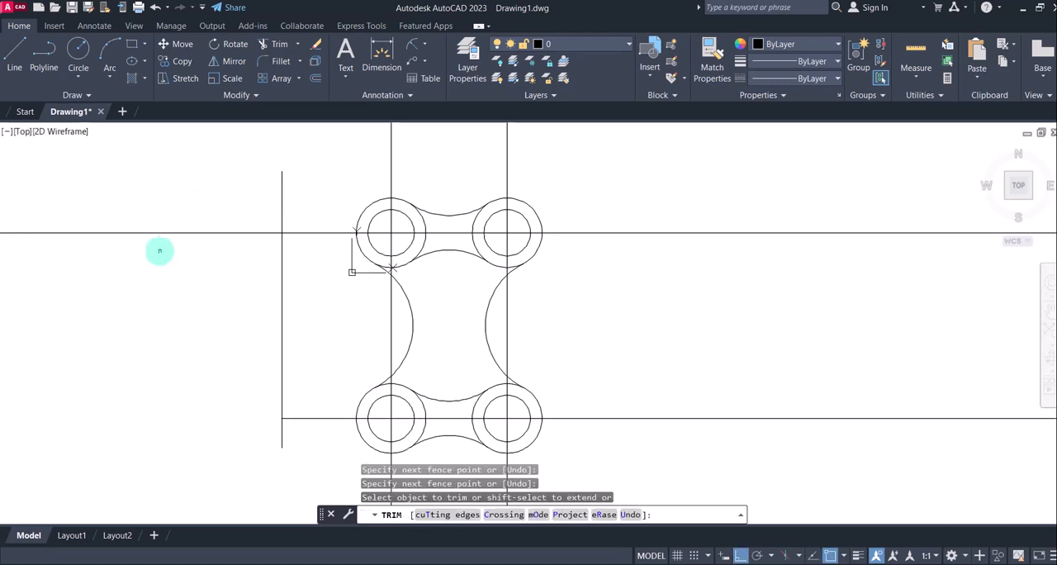
Trim the upper horizontal construction line left of the vertical helper line and erase that helper line
left_click(159, 250)
left_click(149, 255)
left_click(171, 212)
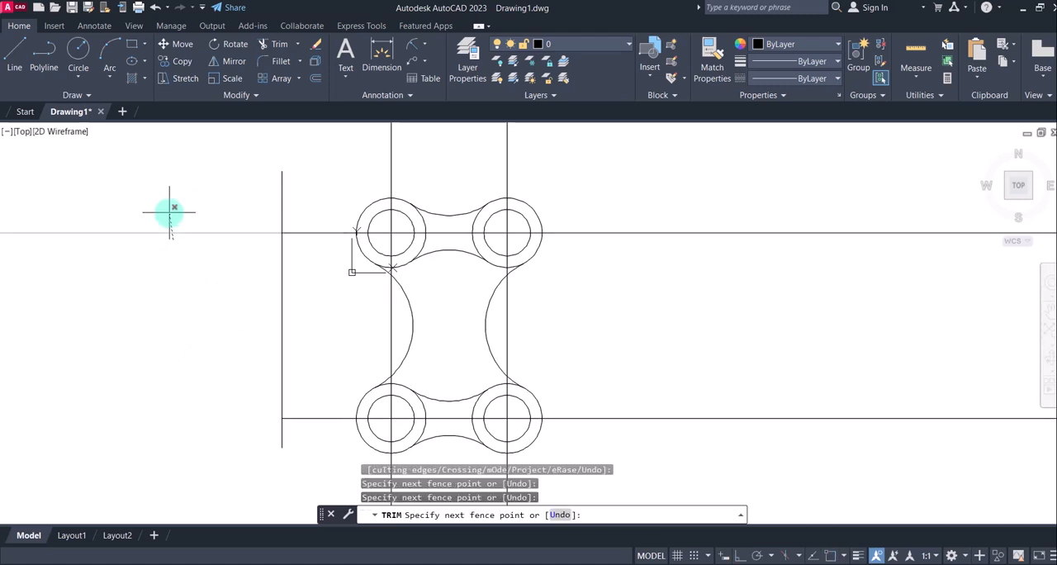
key("Return")
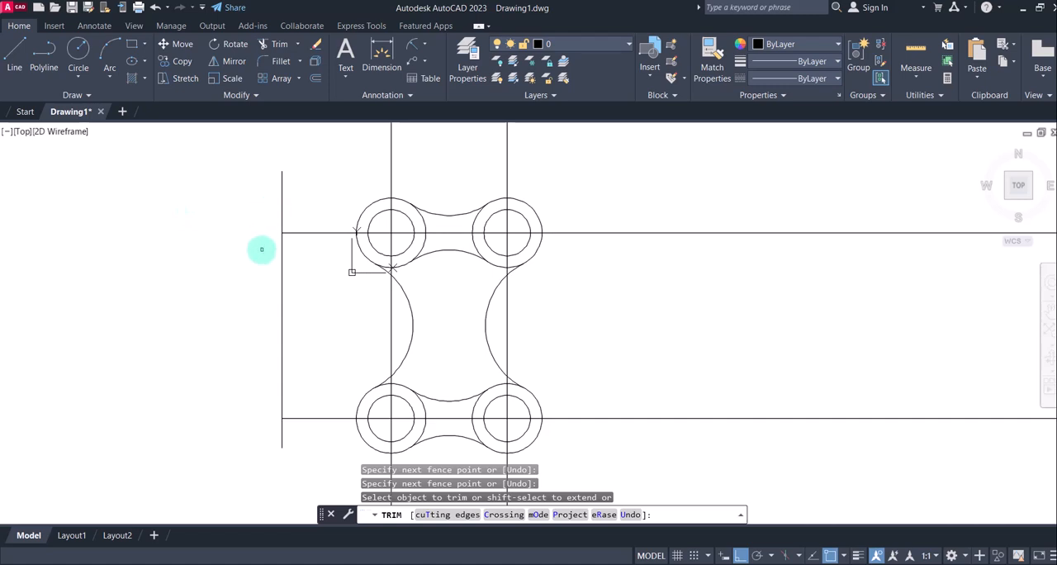
key("Escape")
left_click(287, 277)
left_click(263, 283)
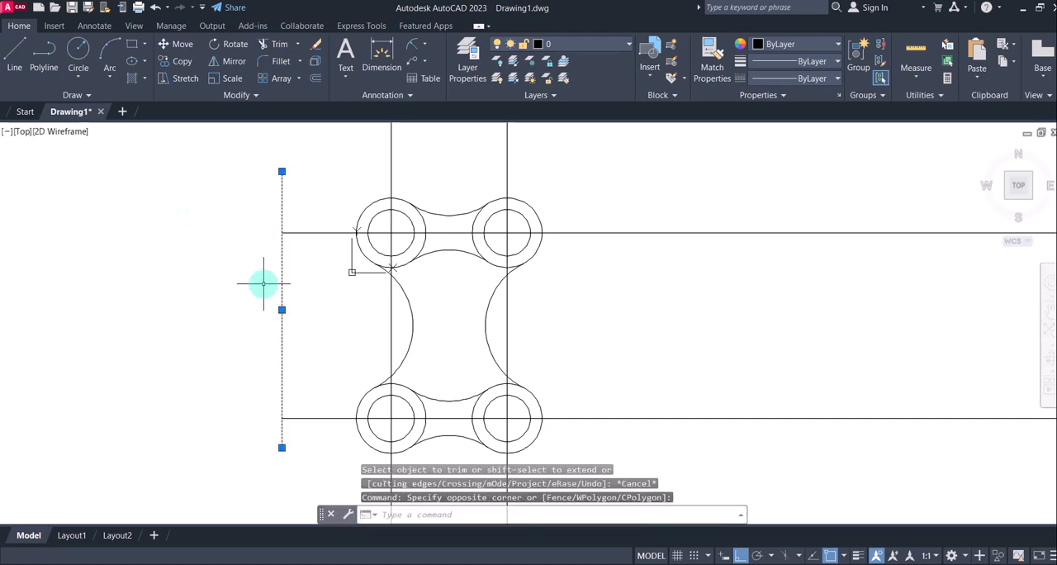
key("Delete")
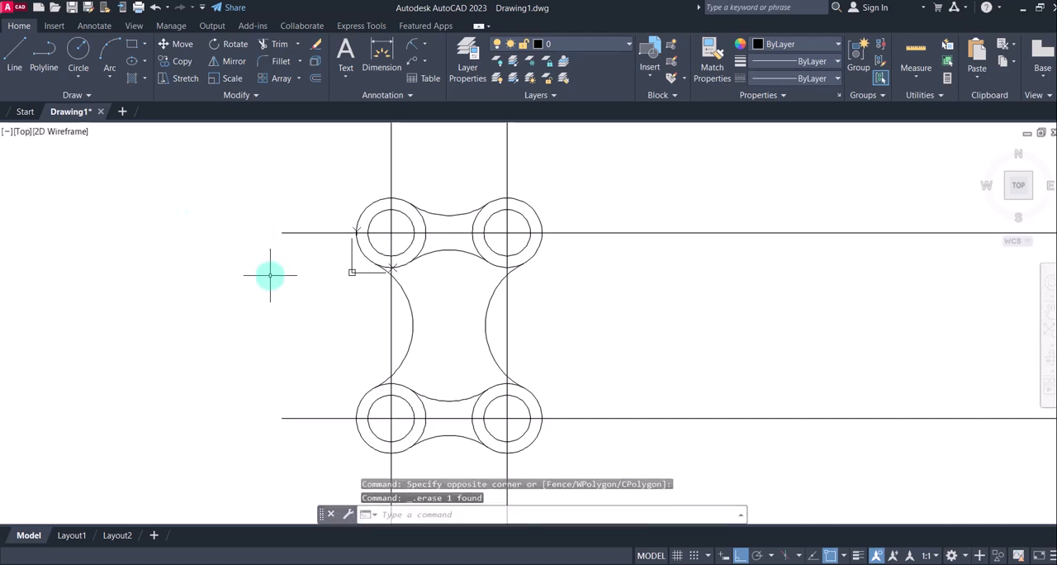
Draw a vertical helper line right of the plate, crossing both horizontal construction lines
left_click(24, 52)
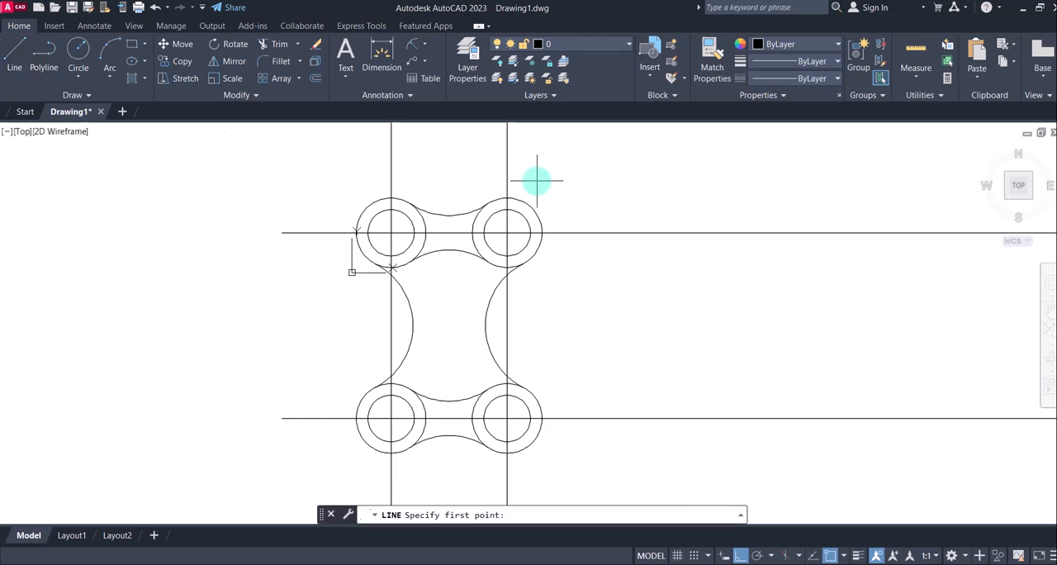
left_click(616, 194)
left_click(619, 459)
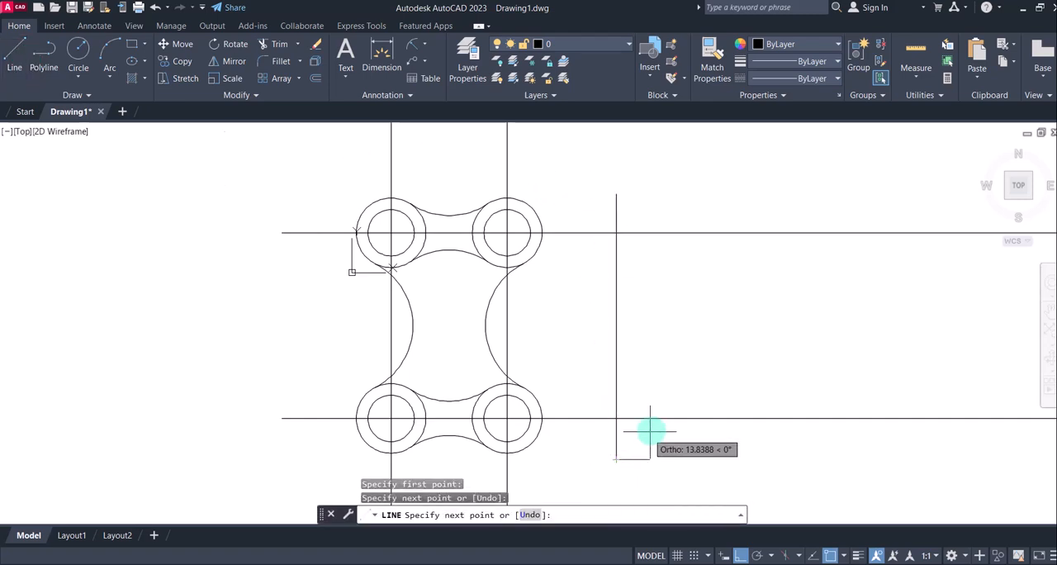
key("Escape")
Trim both horizontal construction lines beyond the right helper line with a fence, and erase the helper line
left_click(274, 42)
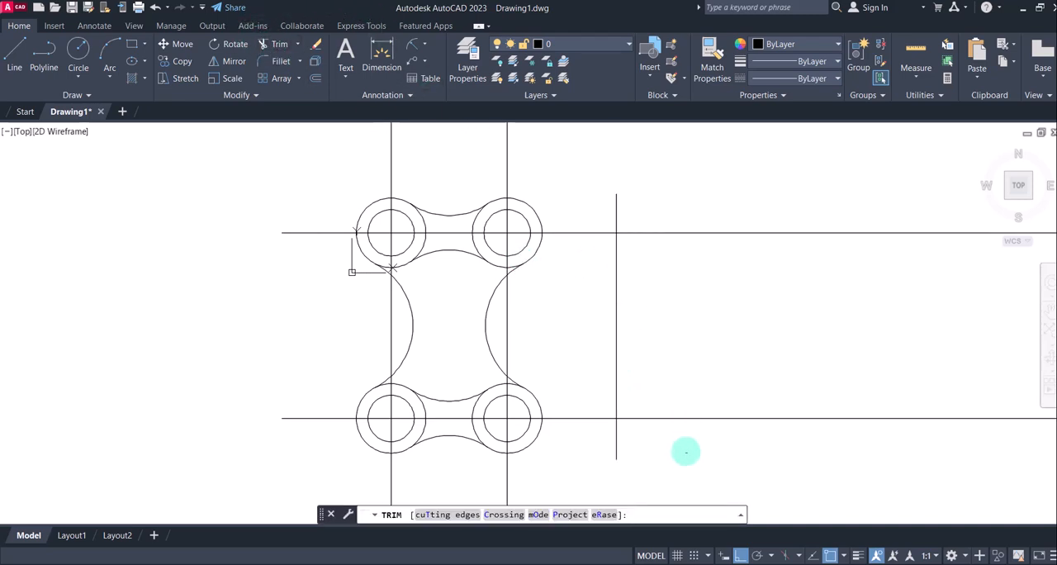
left_click(701, 453)
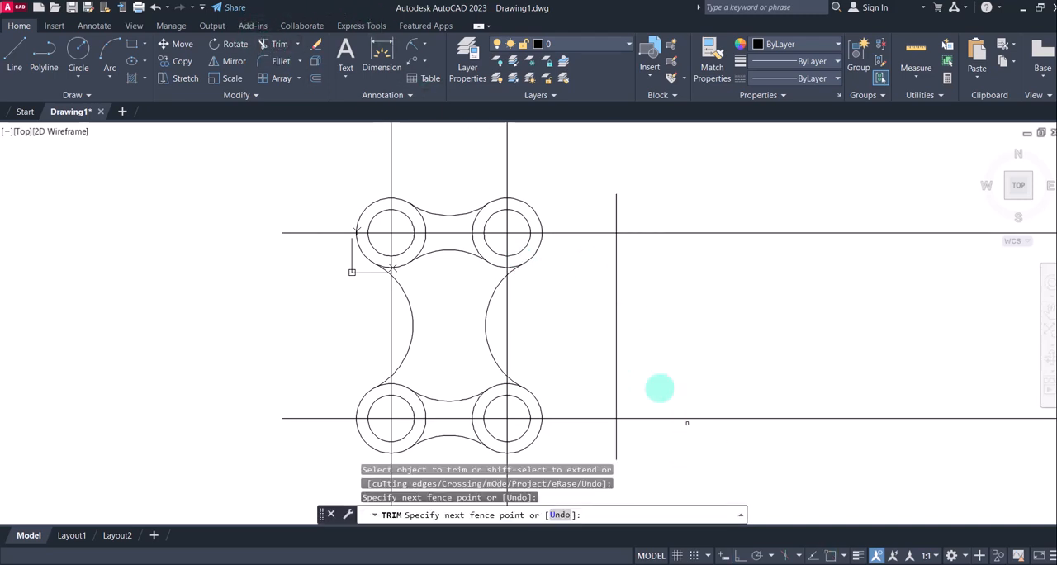
left_click(677, 207)
key("Return")
key("Escape")
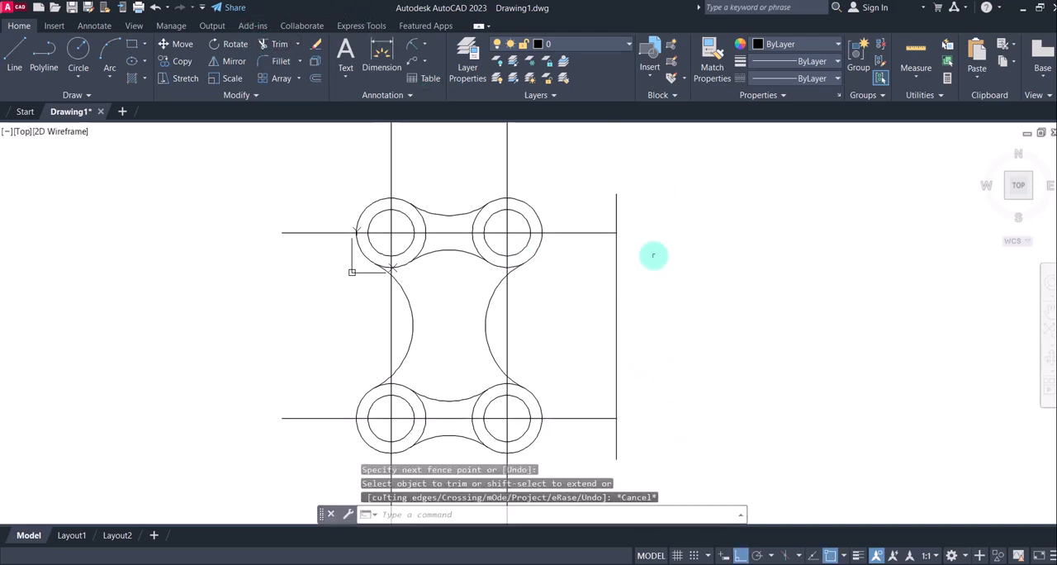
left_click(618, 294)
left_click(597, 295)
key("Delete")
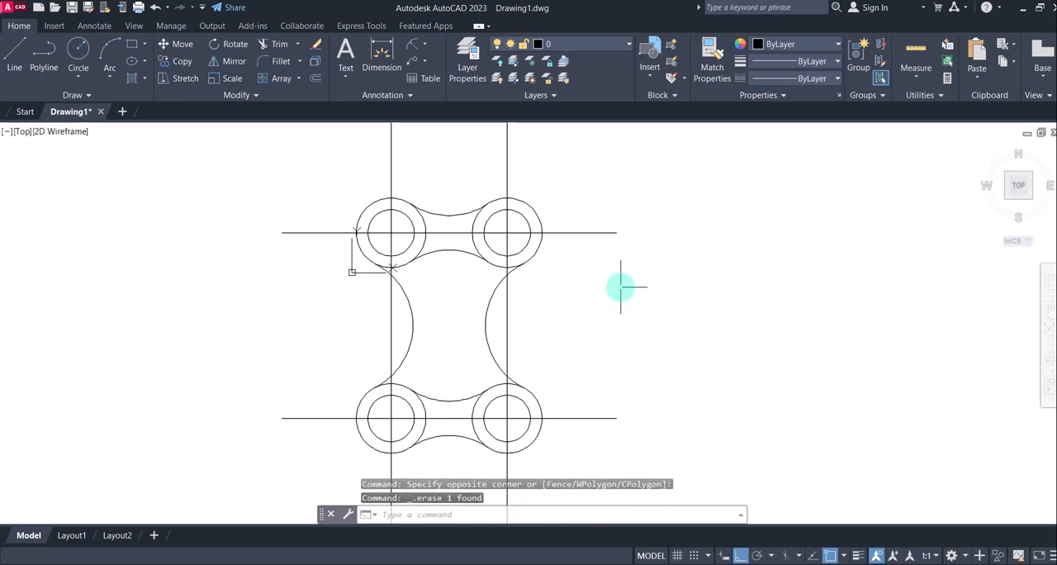
Draw a horizontal helper line about 118 mm long above the plate, crossing both vertical construction lines
middle_click_drag(597, 199, 596, 224)
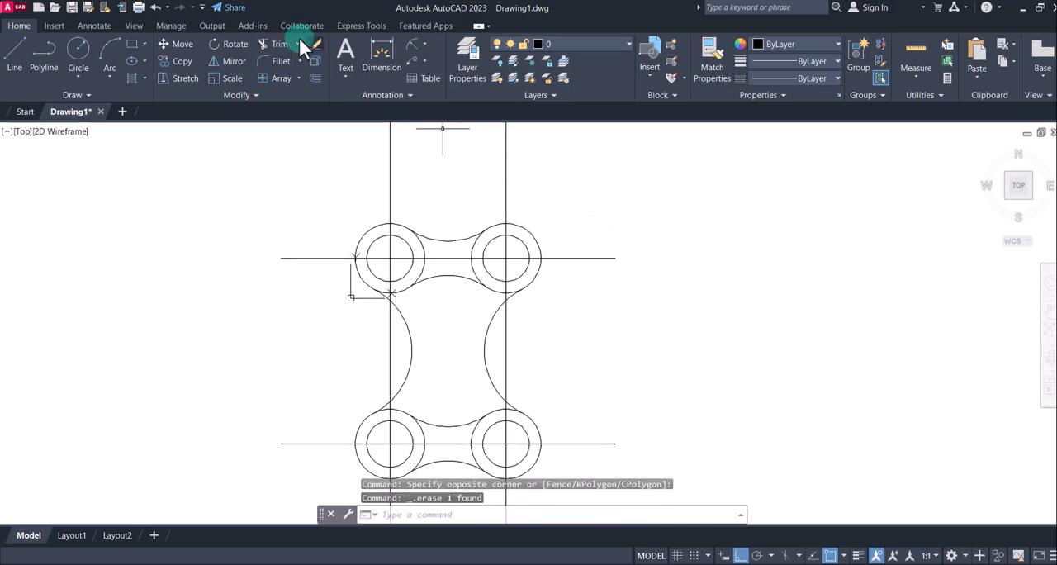
left_click(5, 70)
left_click(350, 164)
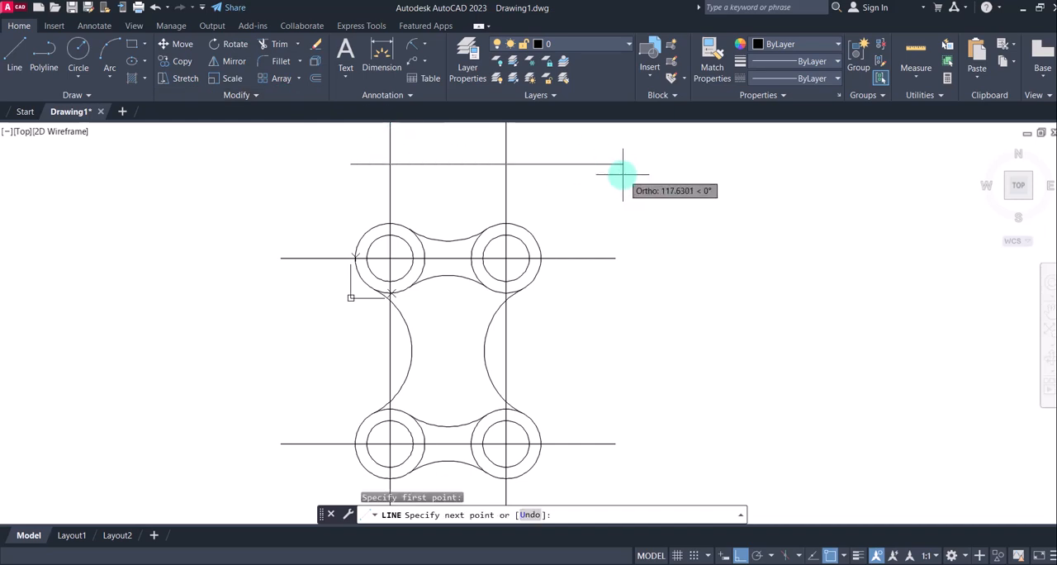
left_click(622, 174)
Trim both vertical construction lines above the horizontal helper line with a fence, and erase the helper line
left_click(275, 45)
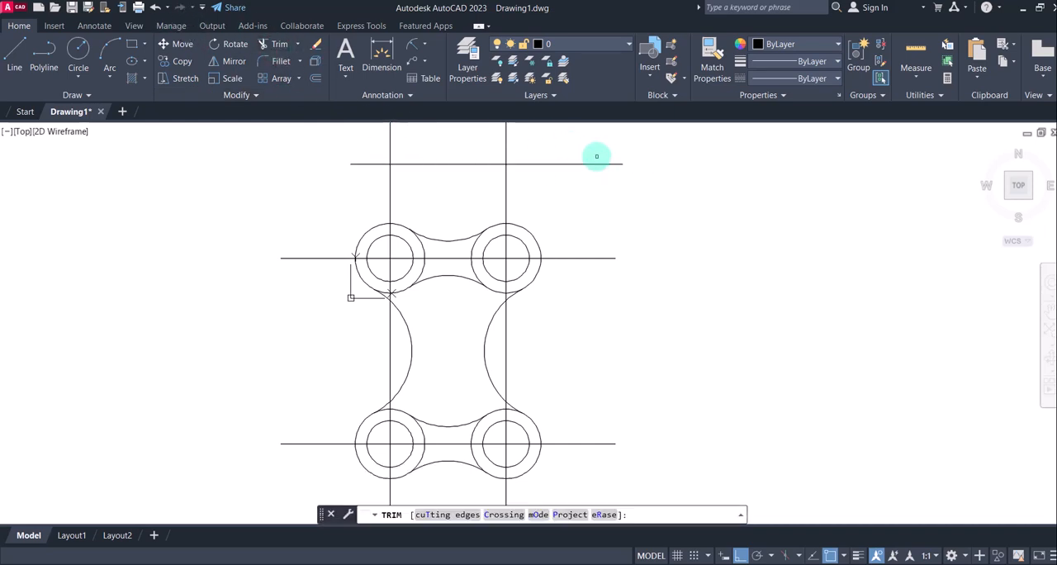
left_click(567, 152)
left_click(353, 134)
key("Return")
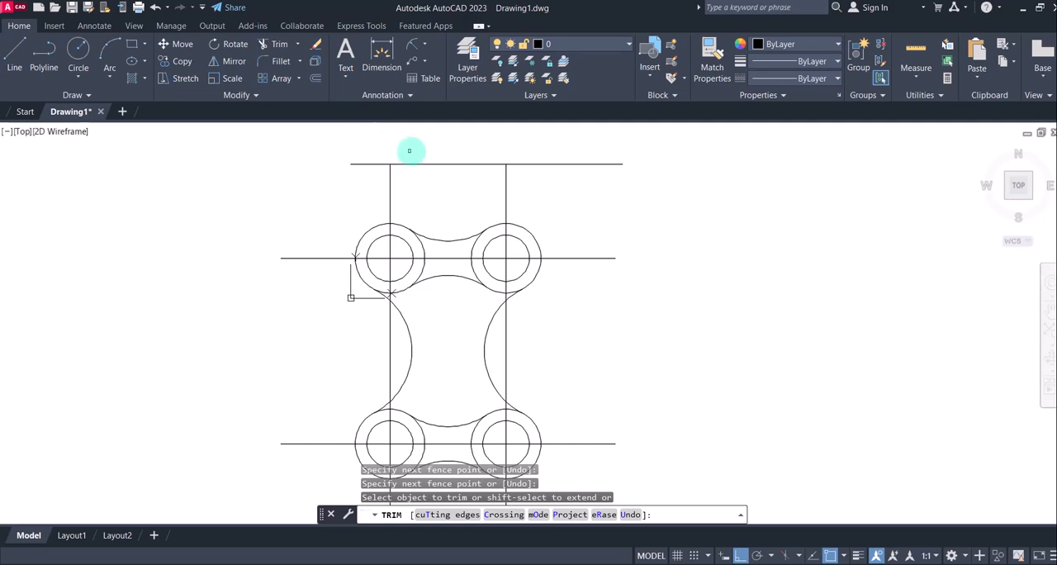
left_click(545, 173)
left_click(536, 146)
key("Return")
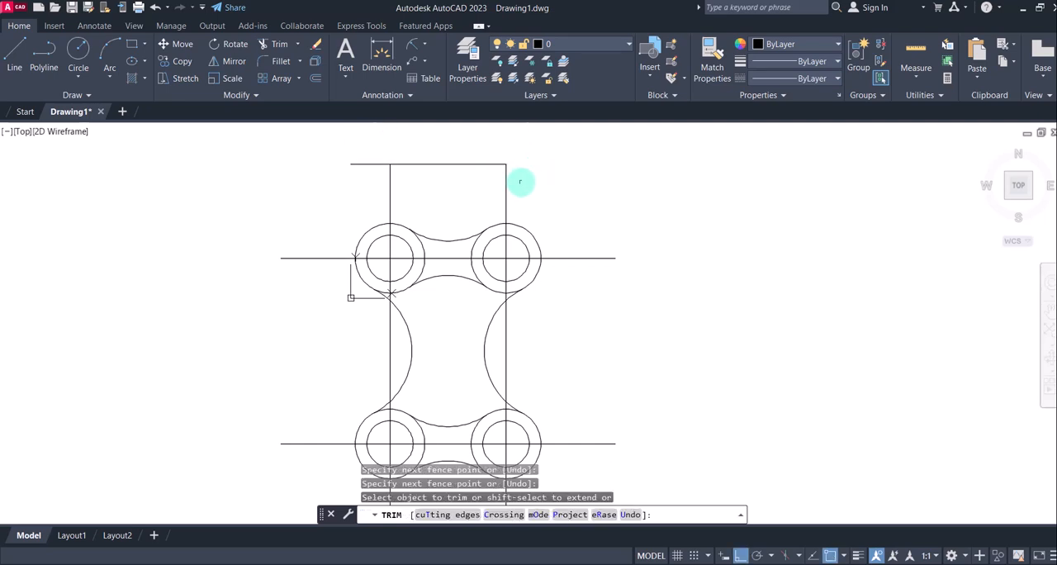
key("Escape")
left_click(479, 170)
left_click(462, 146)
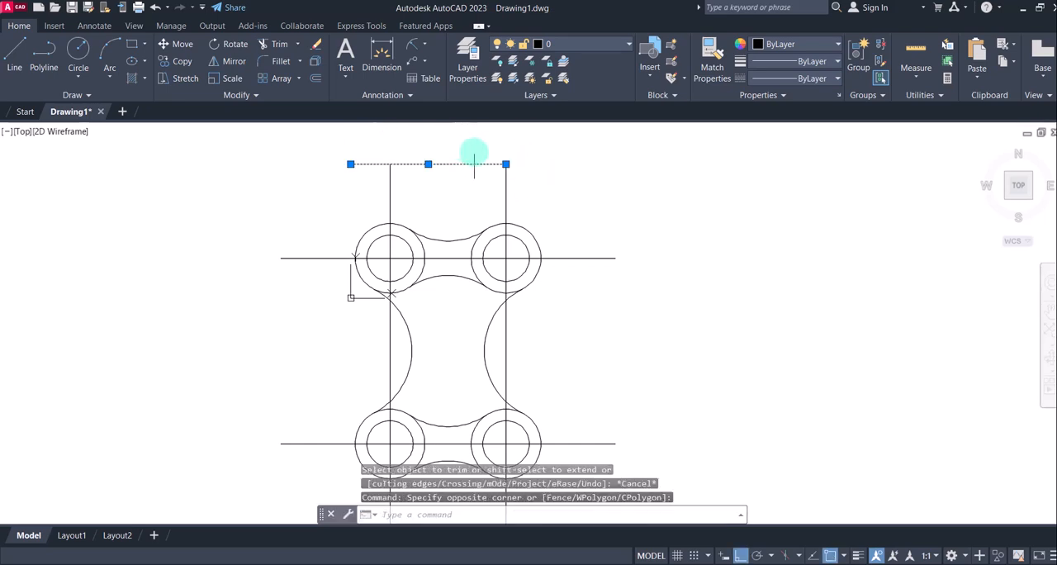
key("Delete")
Draw a horizontal helper line below the plate, crossing both vertical construction lines
left_click(14, 53)
scroll(421, 198, "down", 3)
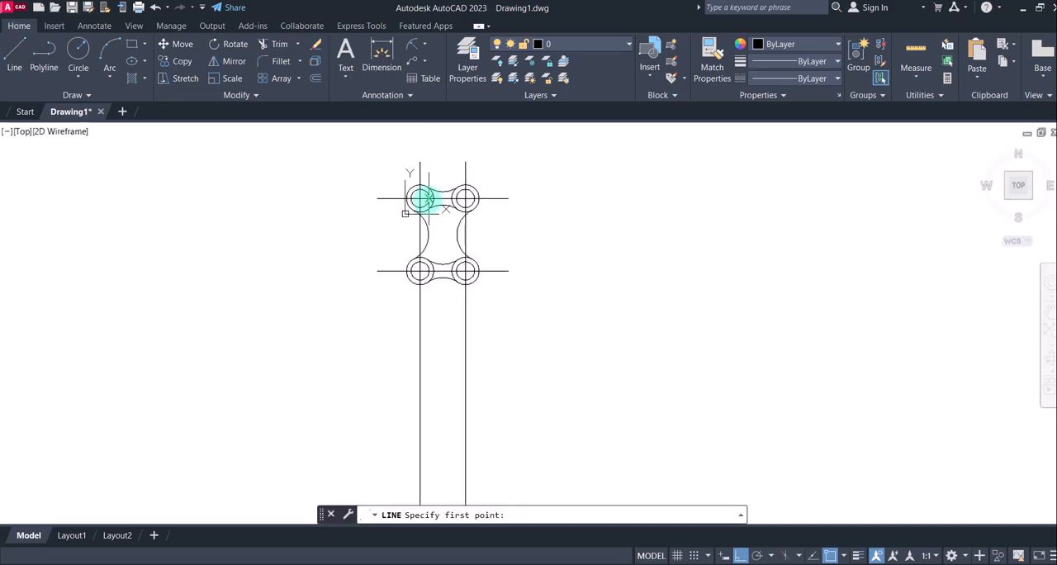
left_click(401, 309)
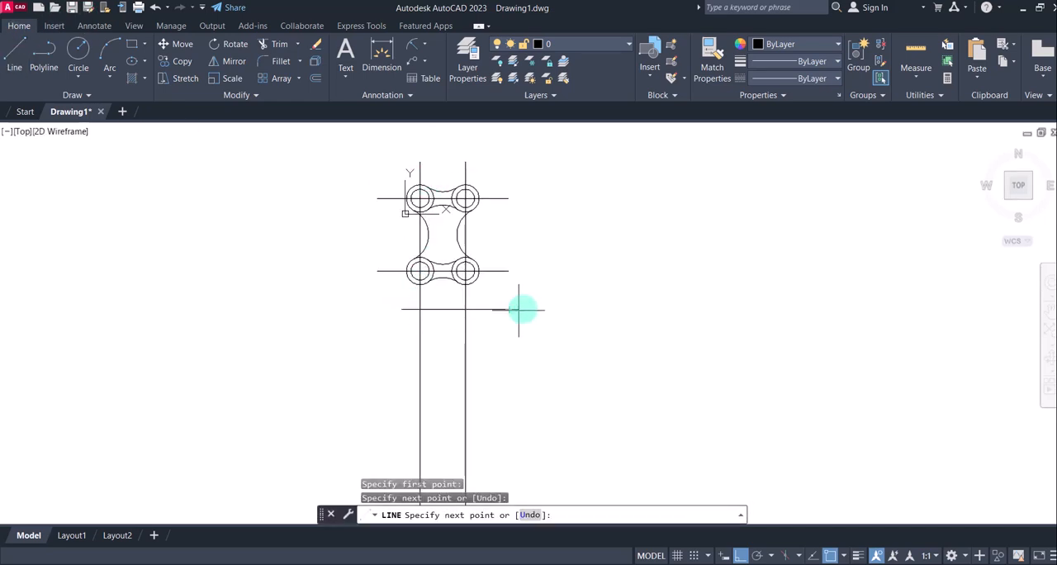
left_click(510, 310)
Trim both vertical construction lines below the lower helper line and erase that helper line
left_click(274, 42)
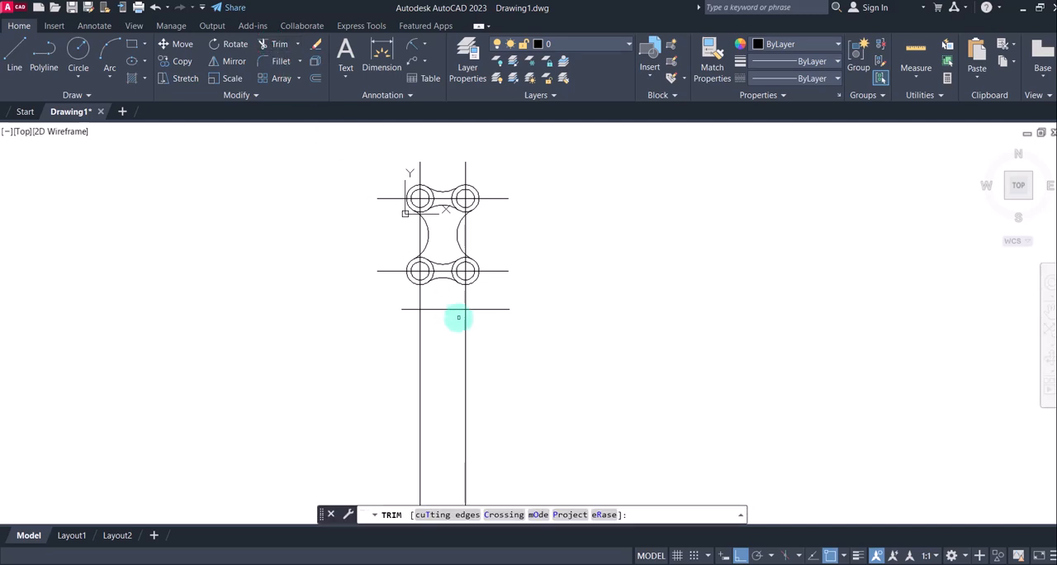
left_click_drag(499, 338, 384, 343)
key("Escape")
left_click(521, 350)
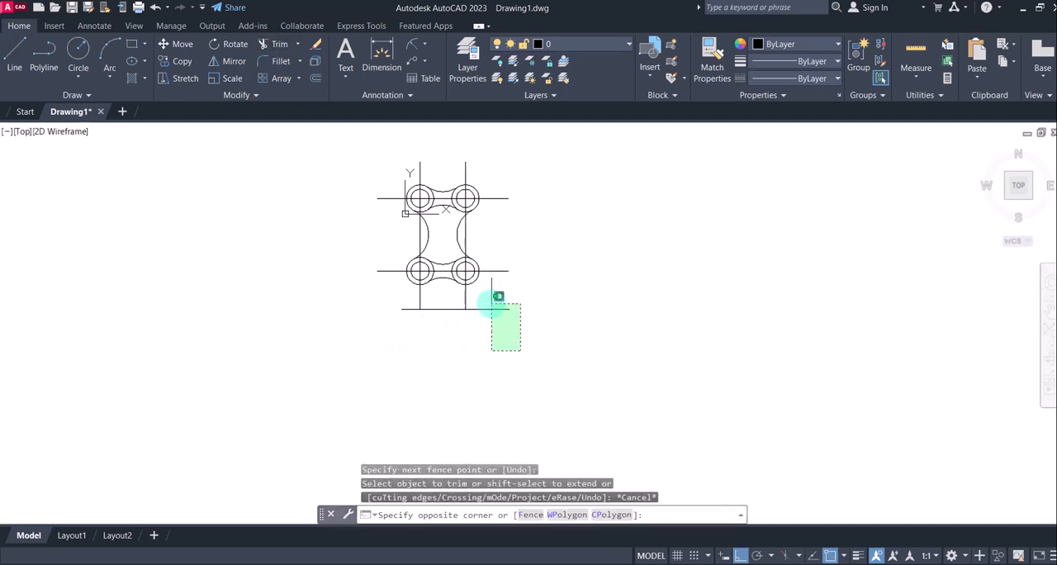
left_click(495, 298)
key("Delete")
middle_click_drag(435, 222, 431, 252)
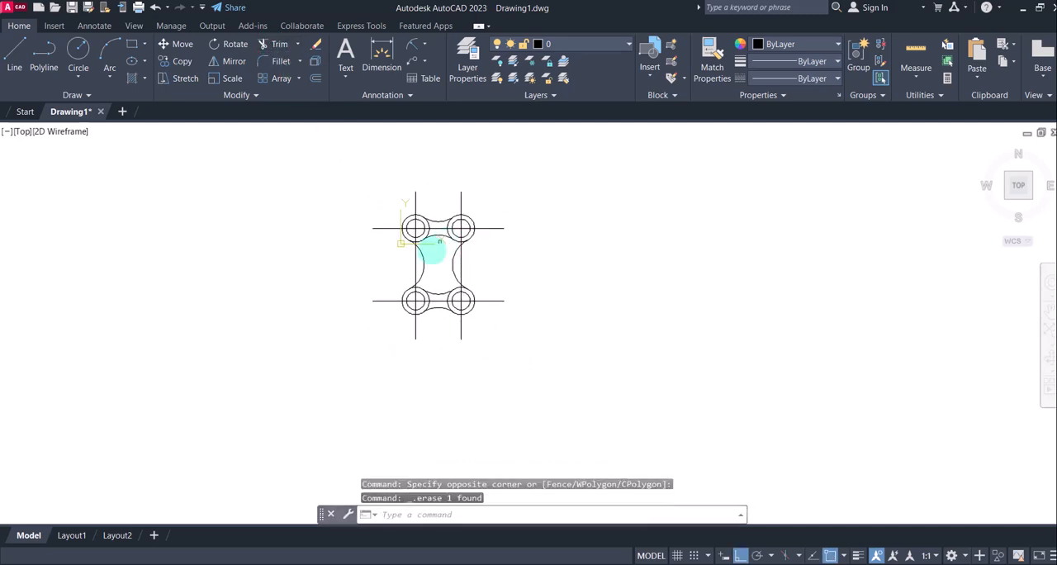
scroll(431, 247, "up", 4)
scroll(441, 288, "down", 2)
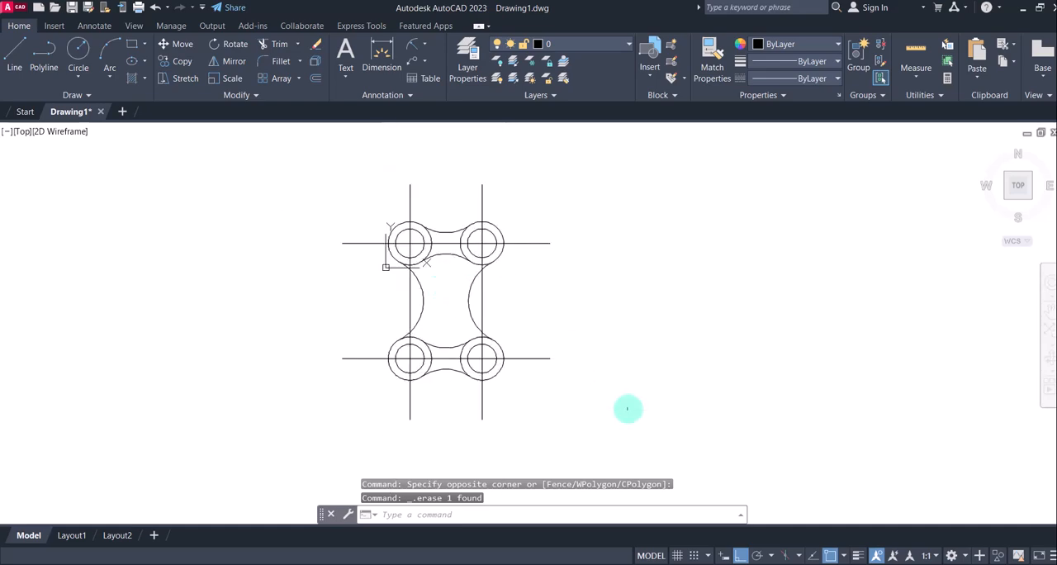
Check the reference image 3.jpg, return to AutoCAD and create three new layers in the Layer Properties Manager
left_click(735, 563)
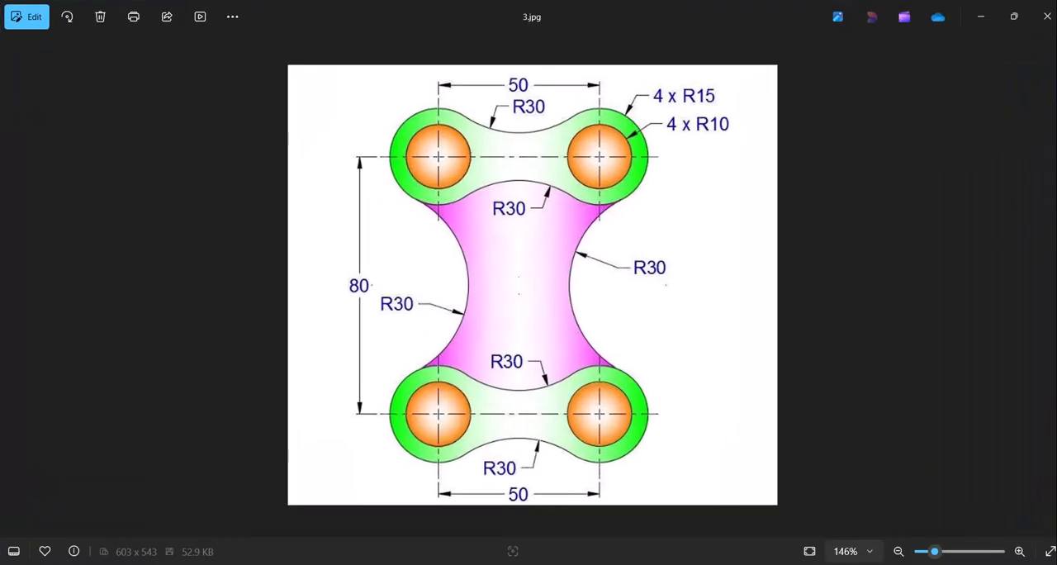
left_click(730, 563)
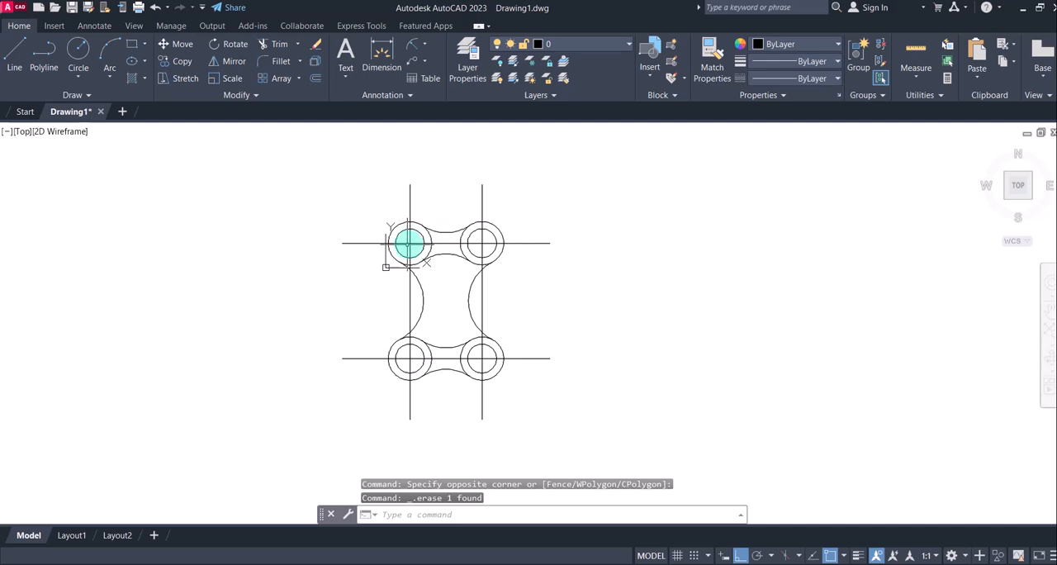
left_click(464, 58)
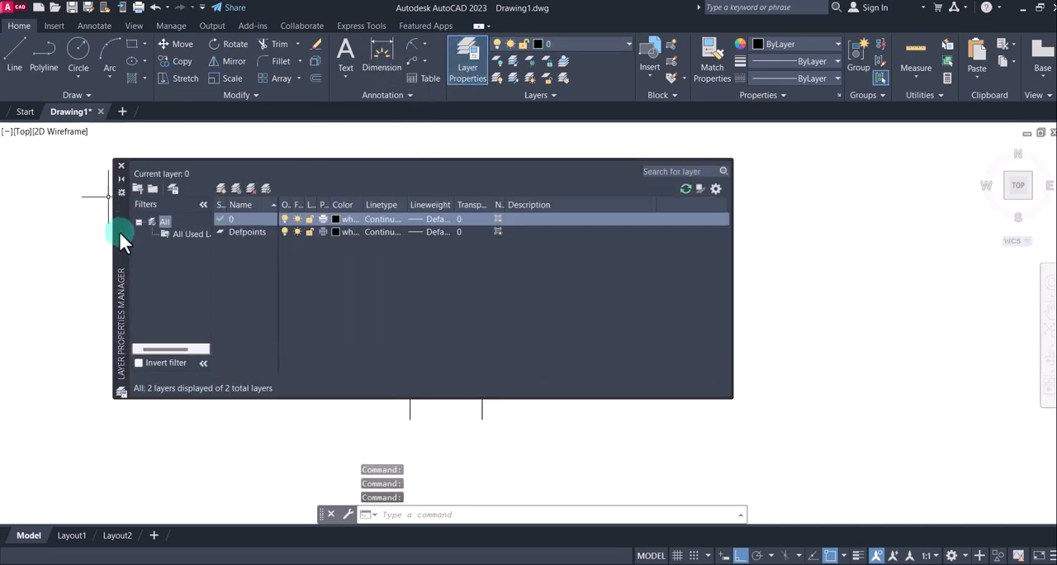
left_click_drag(119, 231, 411, 231)
left_click(500, 187)
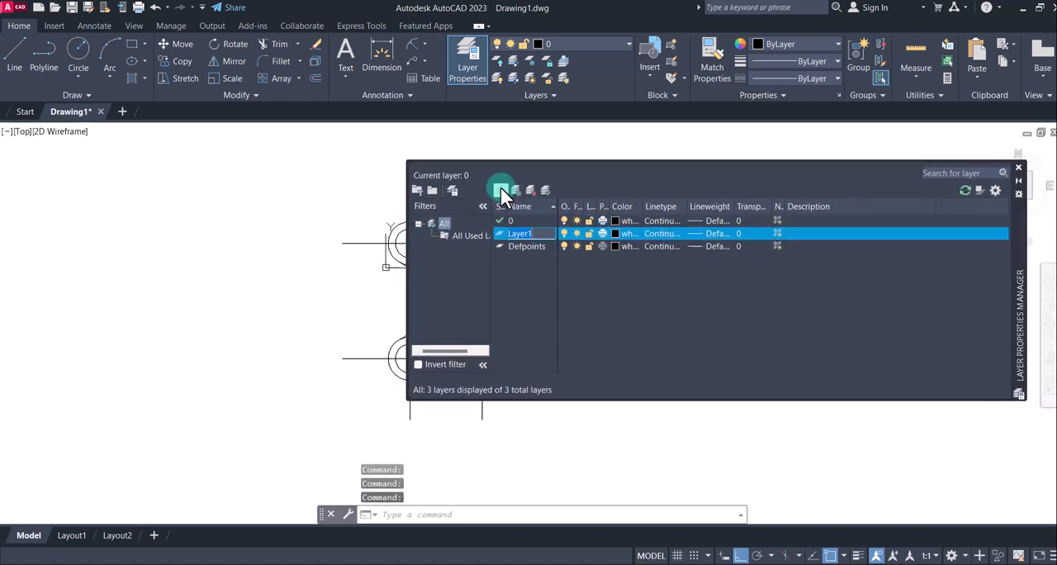
left_click(500, 187)
left_click(504, 187)
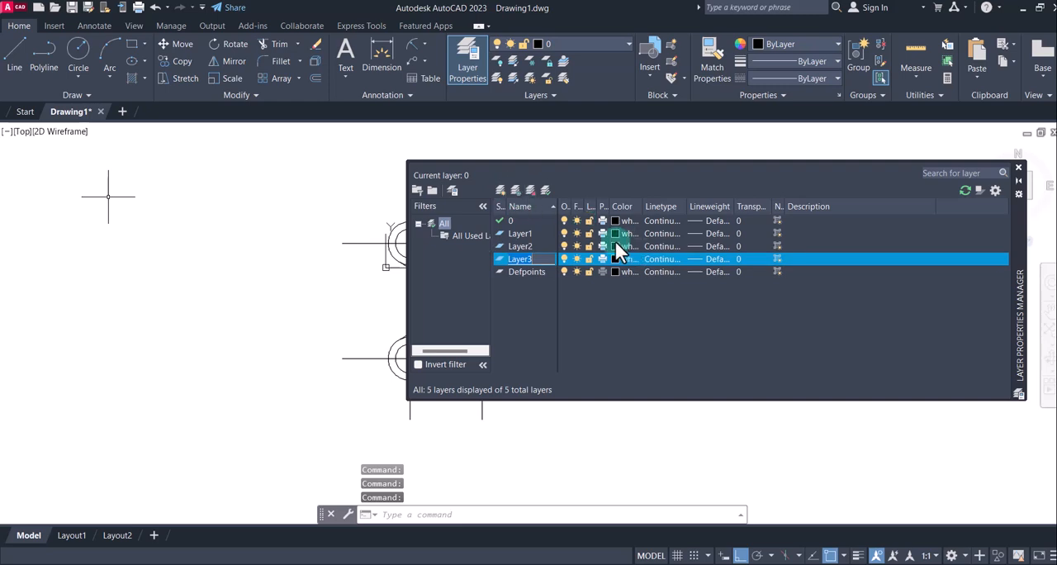
Rename Layer1 as THICK and set its lineweight to 0.30 mm
left_click(523, 233)
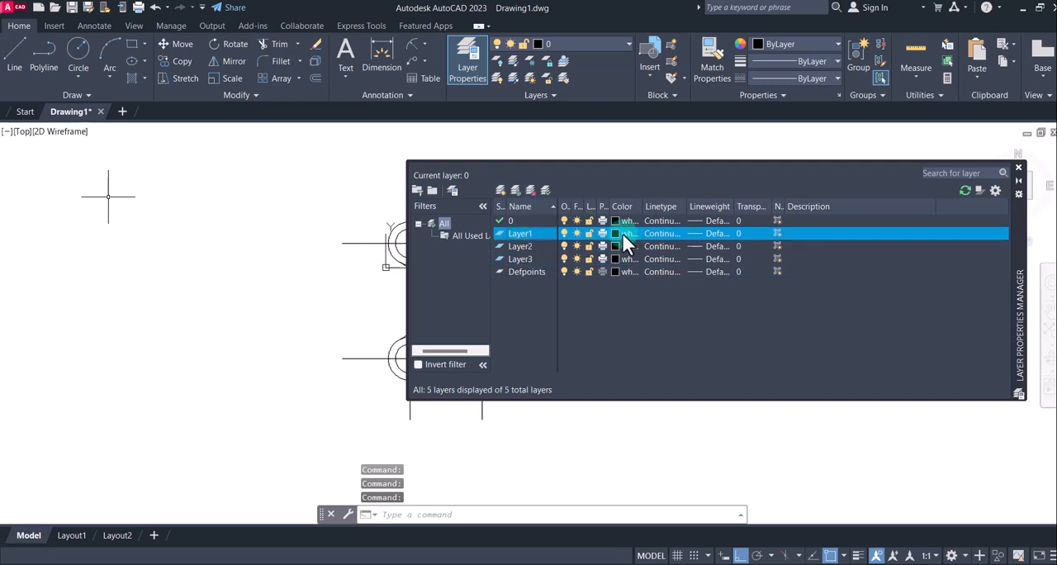
left_click(523, 234)
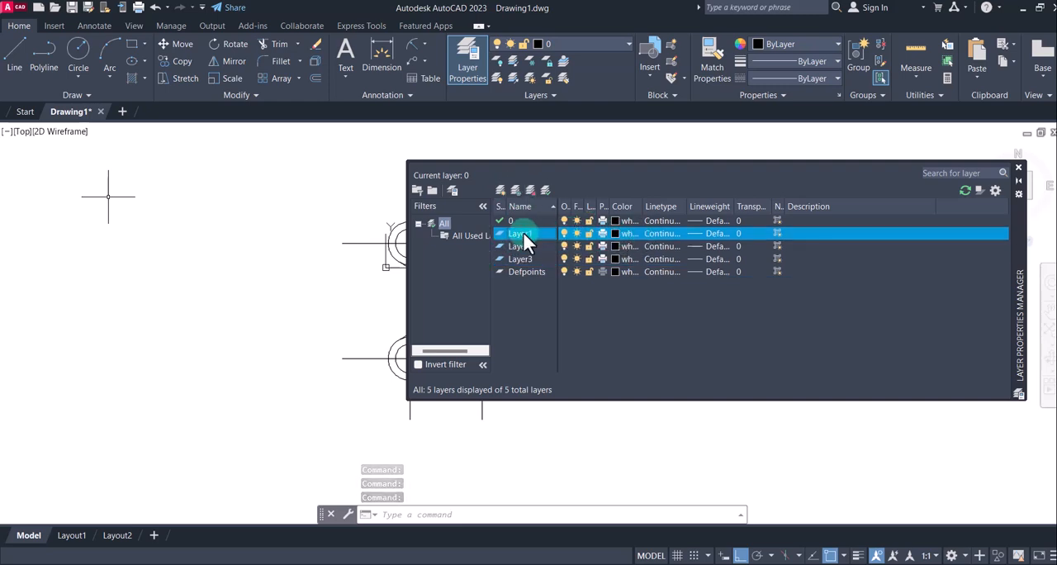
left_click(522, 232)
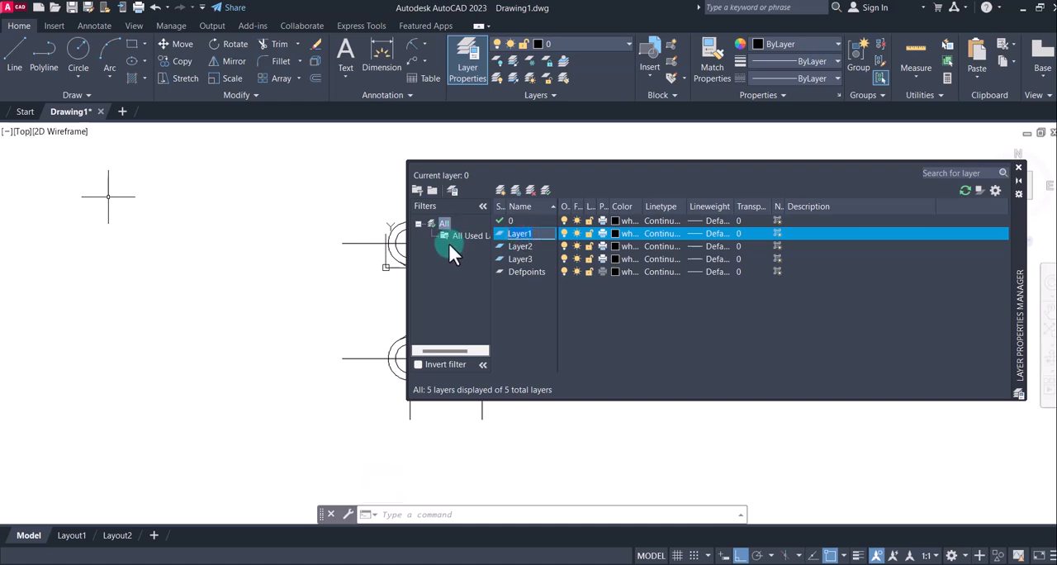
type("THICK")
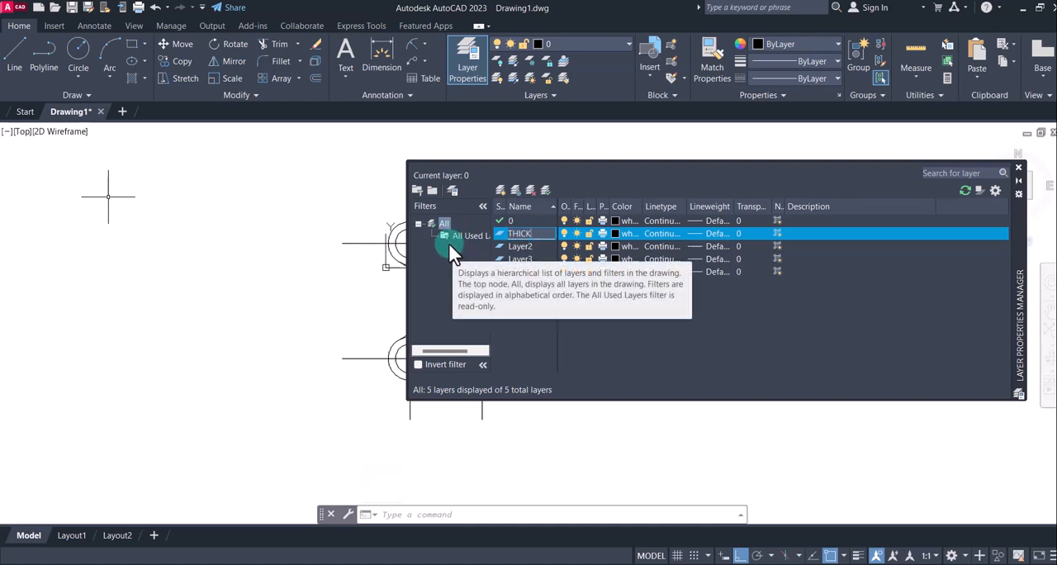
left_click(697, 232)
scroll(503, 298, "down", 1)
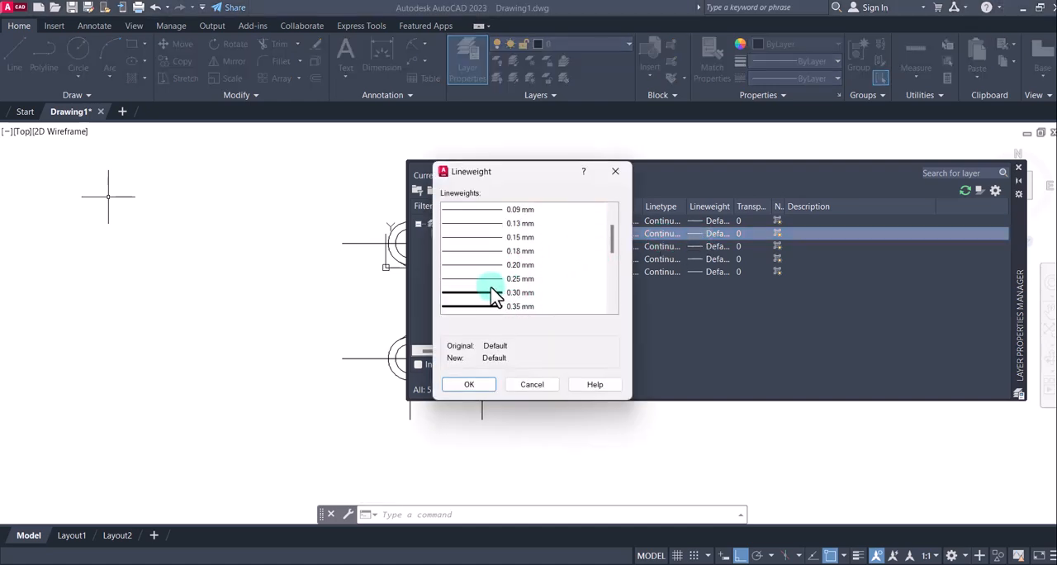
left_click(490, 294)
left_click(479, 386)
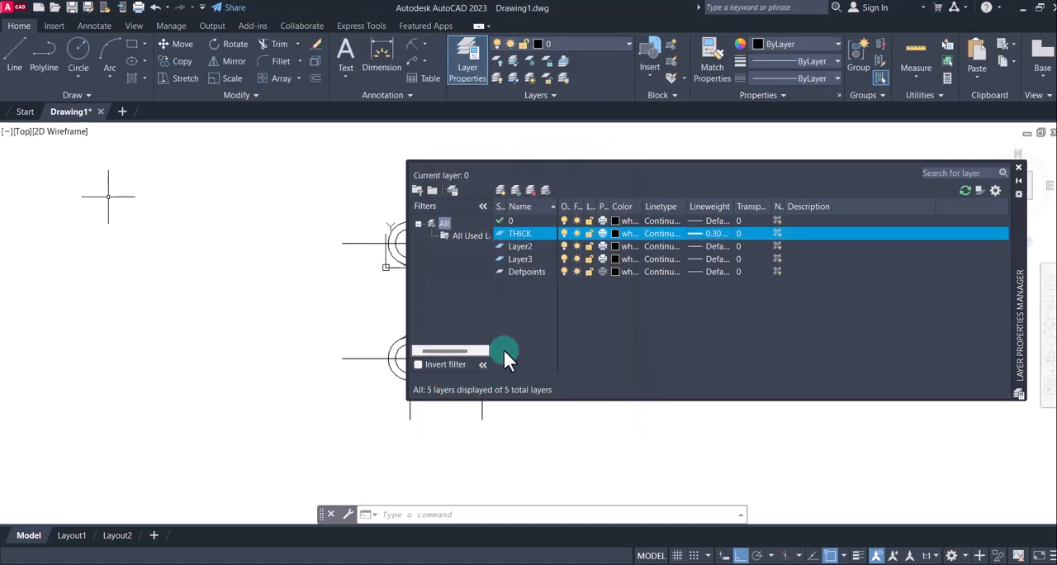
Make Layer2 the current layer and rename it Center line
left_click(518, 247)
double_click(516, 245)
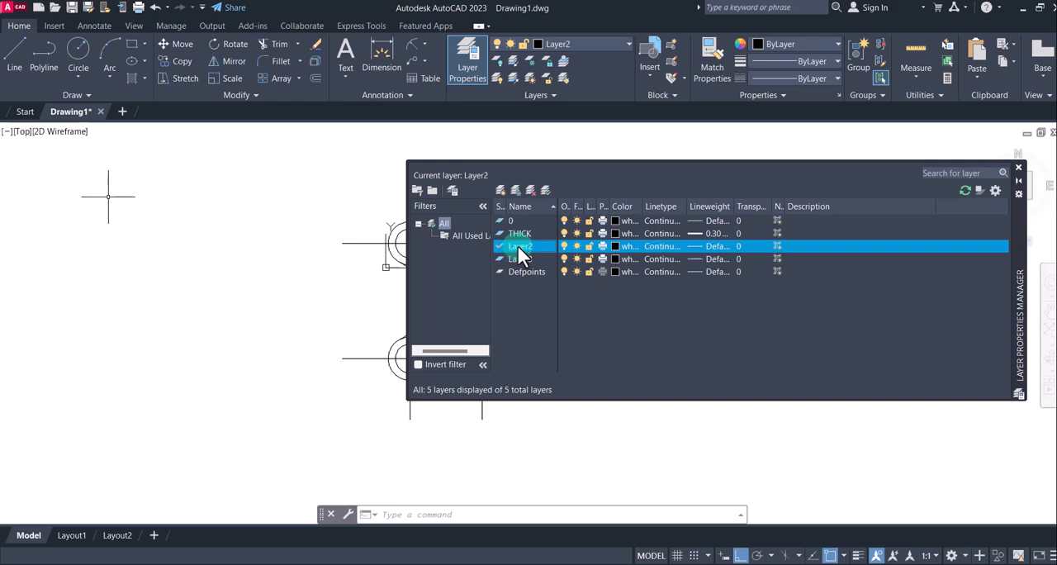
right_click(517, 245)
left_click(554, 294)
type("Center line")
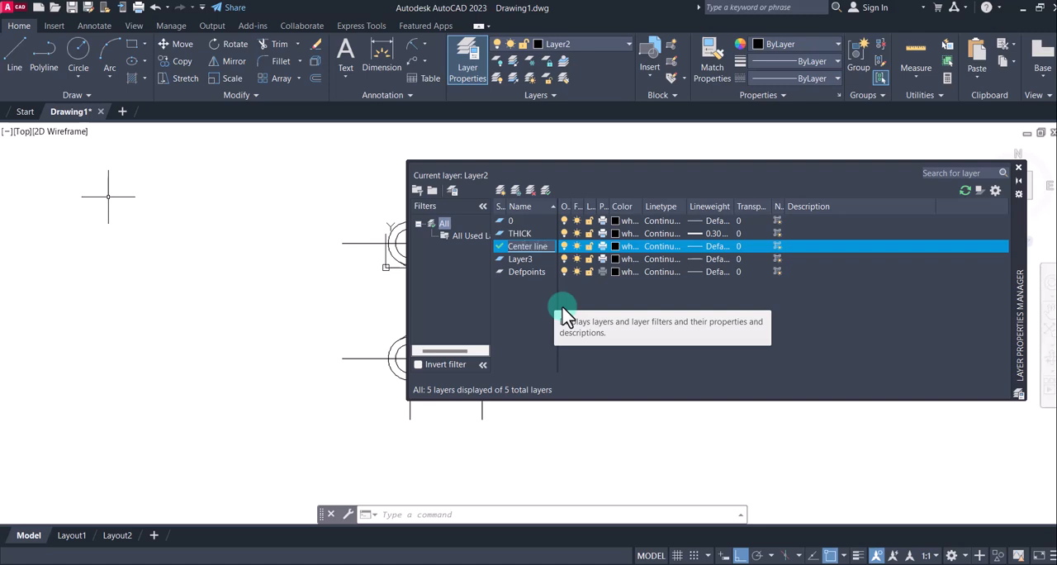
Load the CENTER linetype from acad.lin for the Center line layer, checking the centre-line style in reference image 3.jpg
left_click(663, 246)
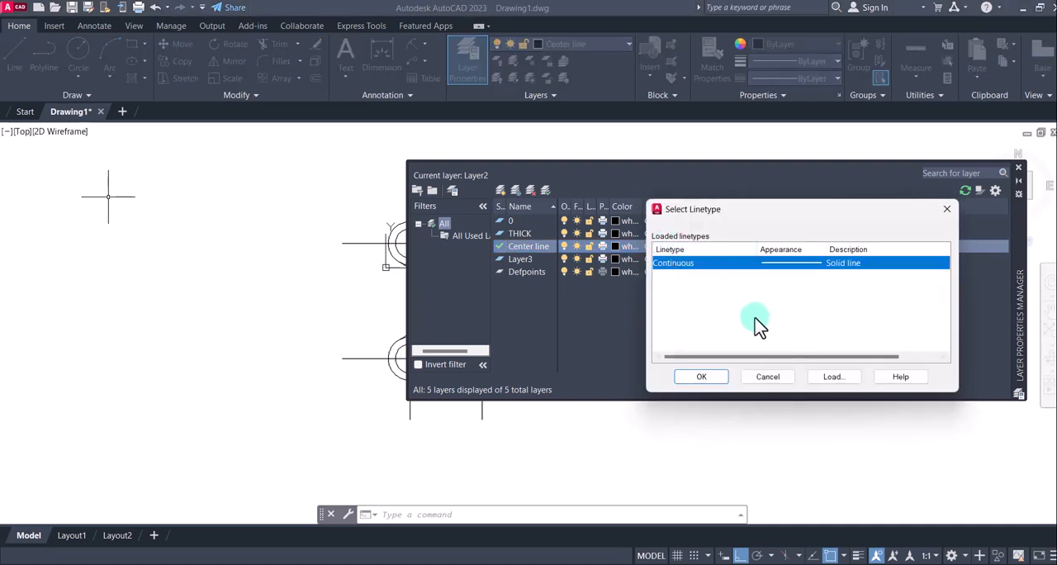
left_click(834, 377)
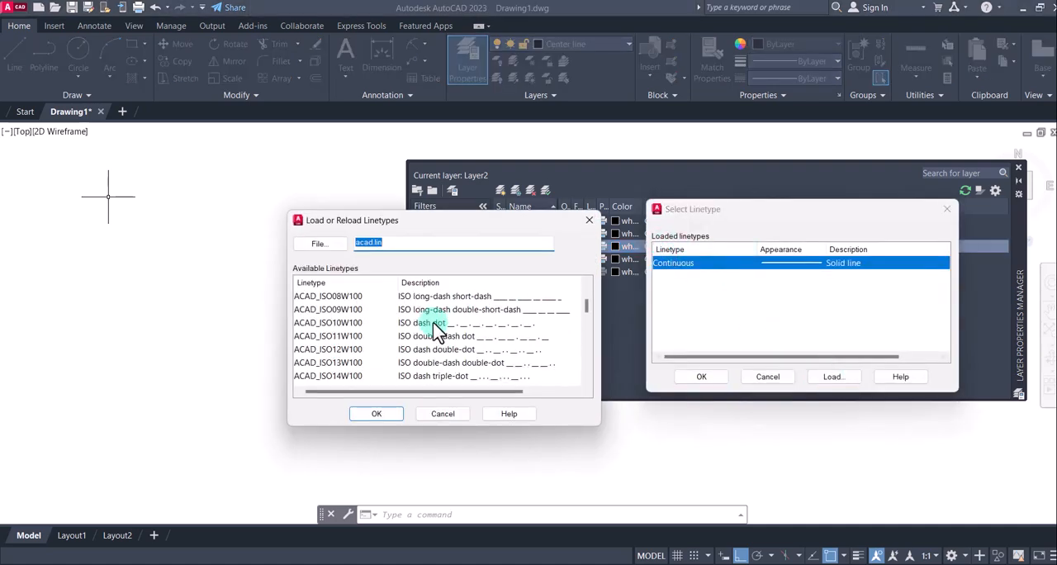
scroll(436, 330, "down", 3)
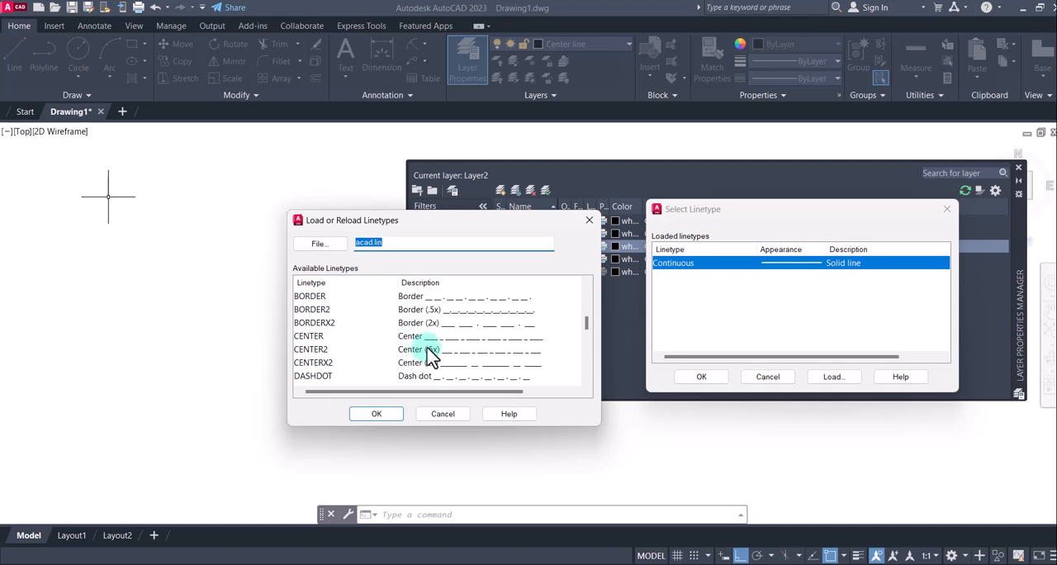
scroll(430, 351, "down", 3)
scroll(430, 351, "up", 6)
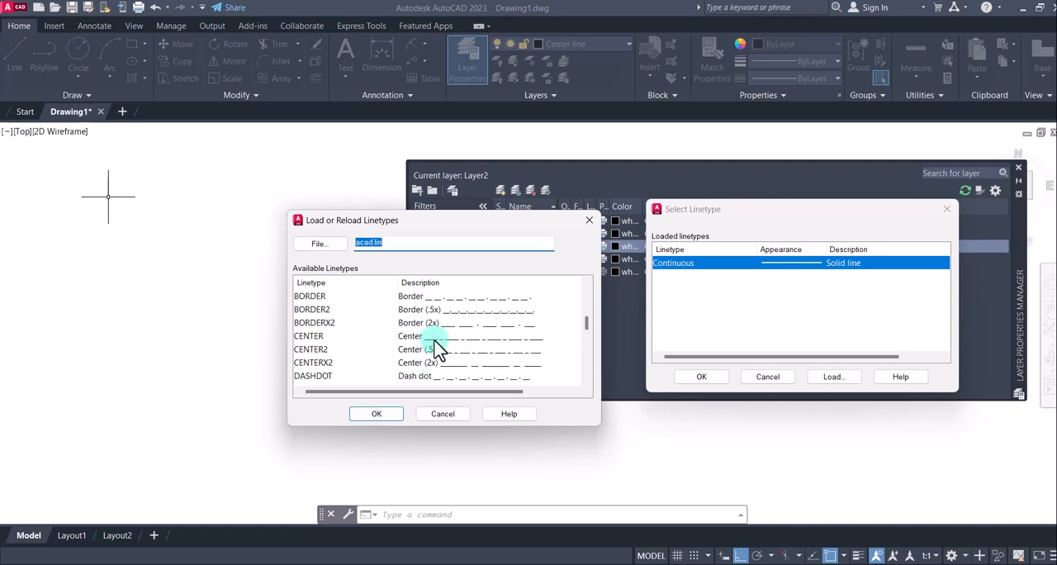
scroll(443, 332, "down", 8)
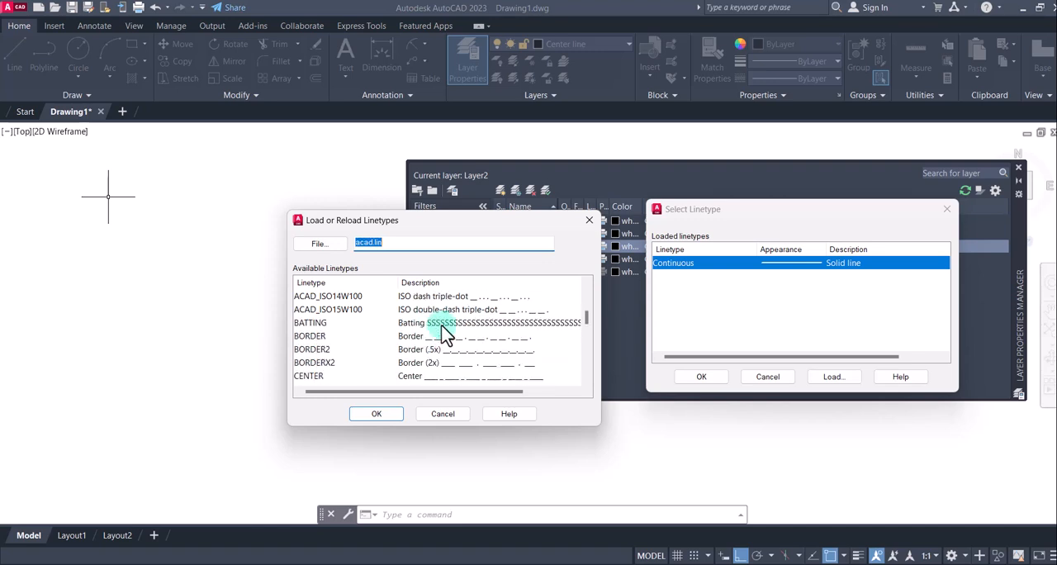
scroll(444, 332, "down", 3)
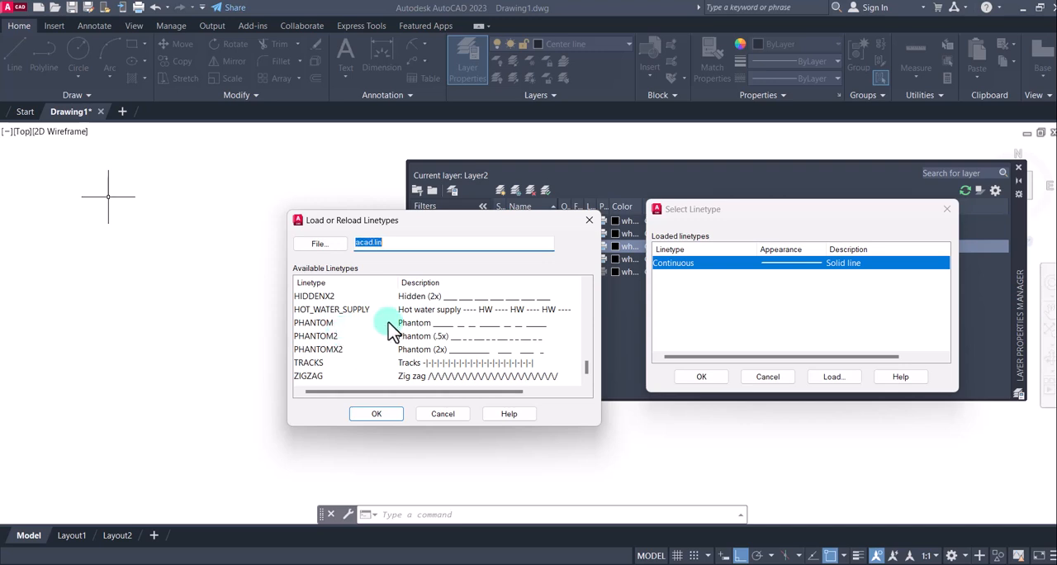
scroll(395, 330, "up", 1)
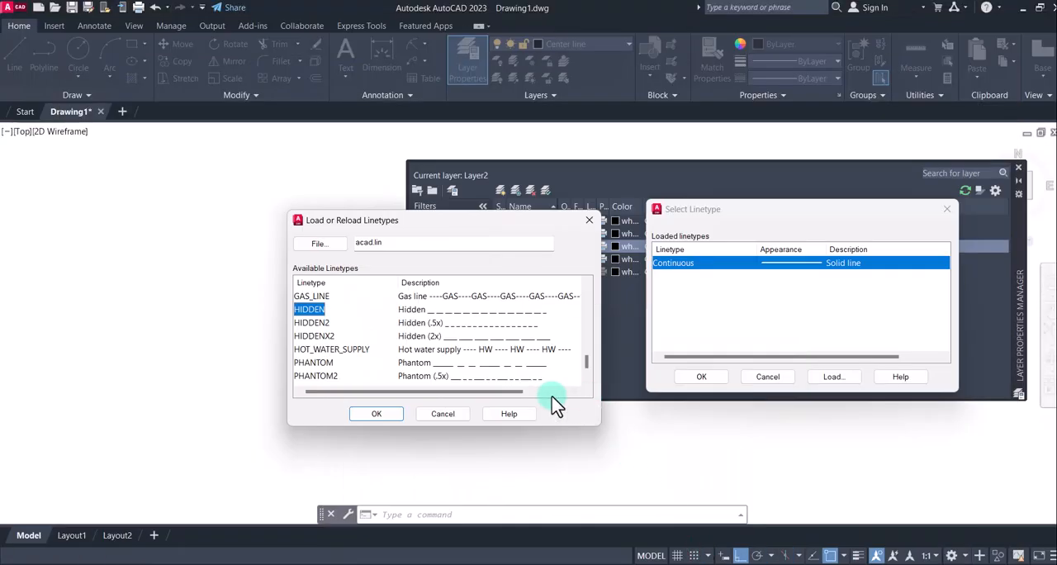
scroll(471, 359, "down", 1)
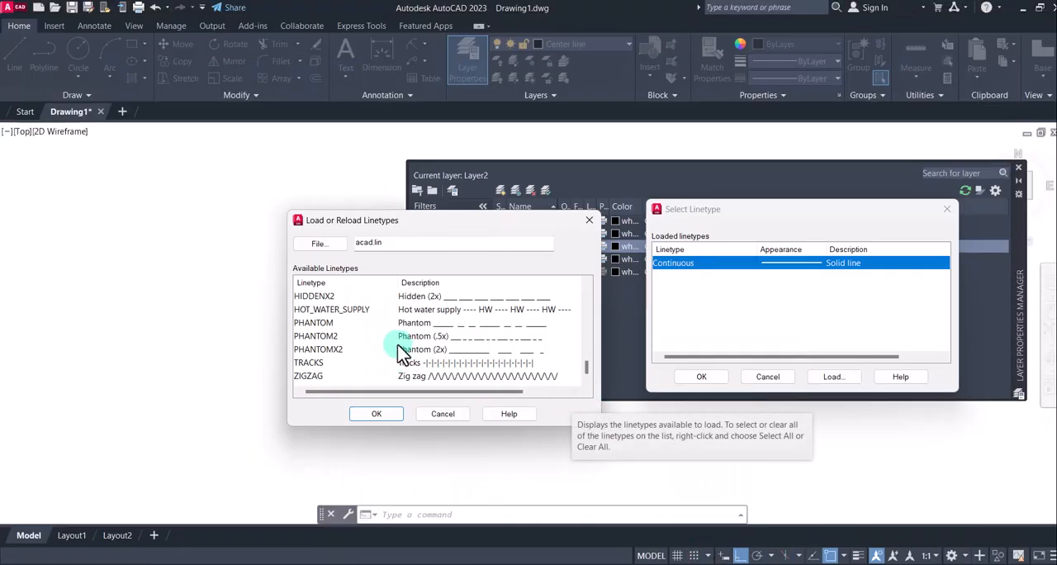
scroll(402, 353, "up", 5)
scroll(400, 351, "up", 2)
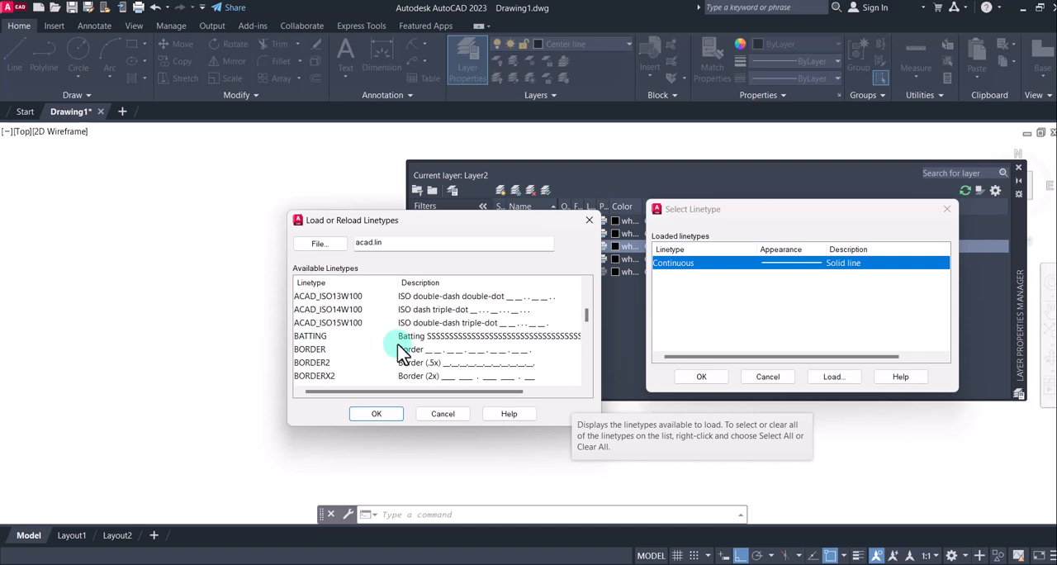
scroll(402, 350, "down", 3)
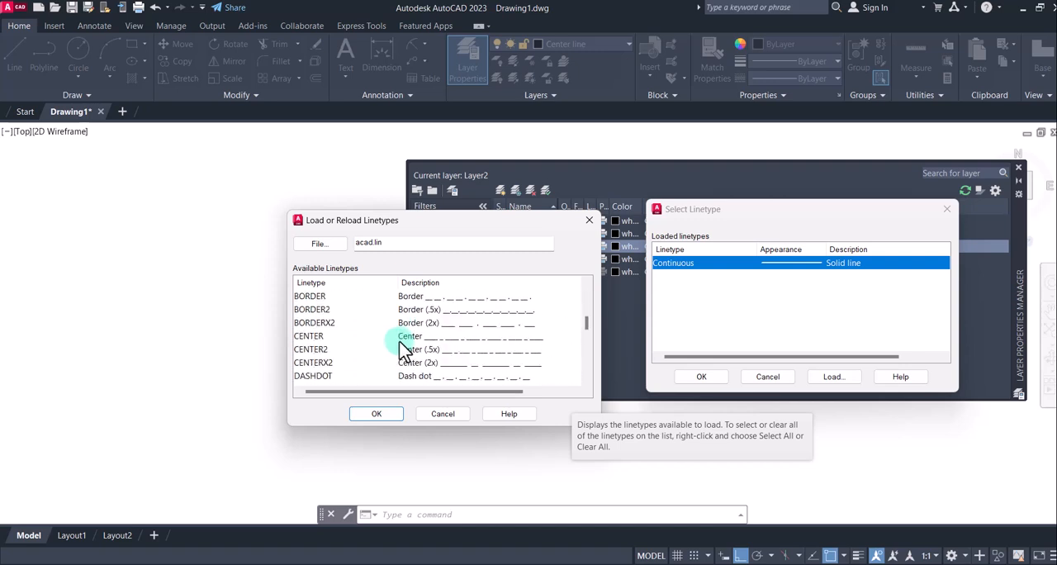
left_click(323, 336)
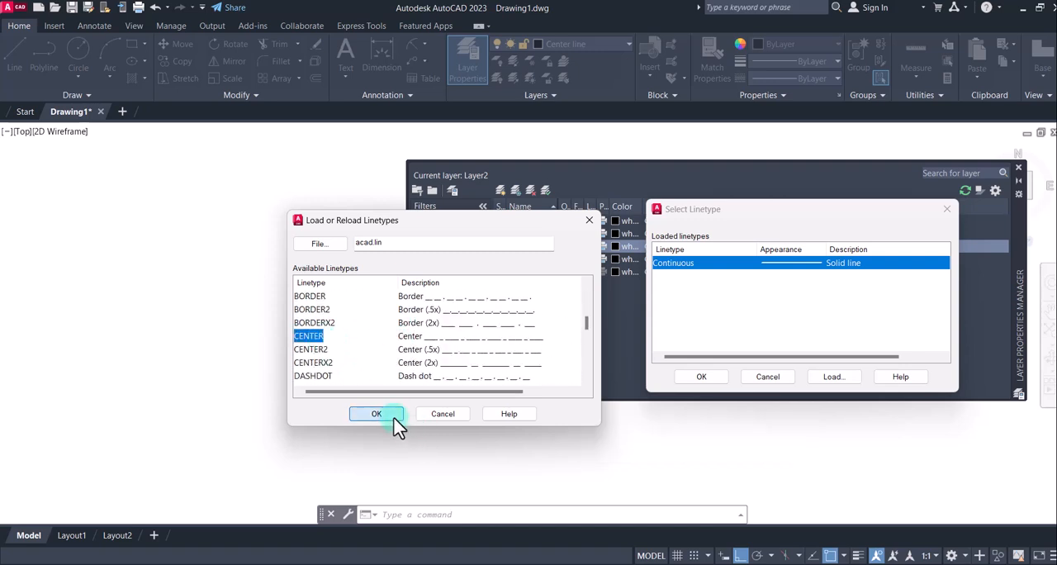
Assign the loaded CENTER linetype to the Center line layer
left_click(776, 264)
left_click(832, 386)
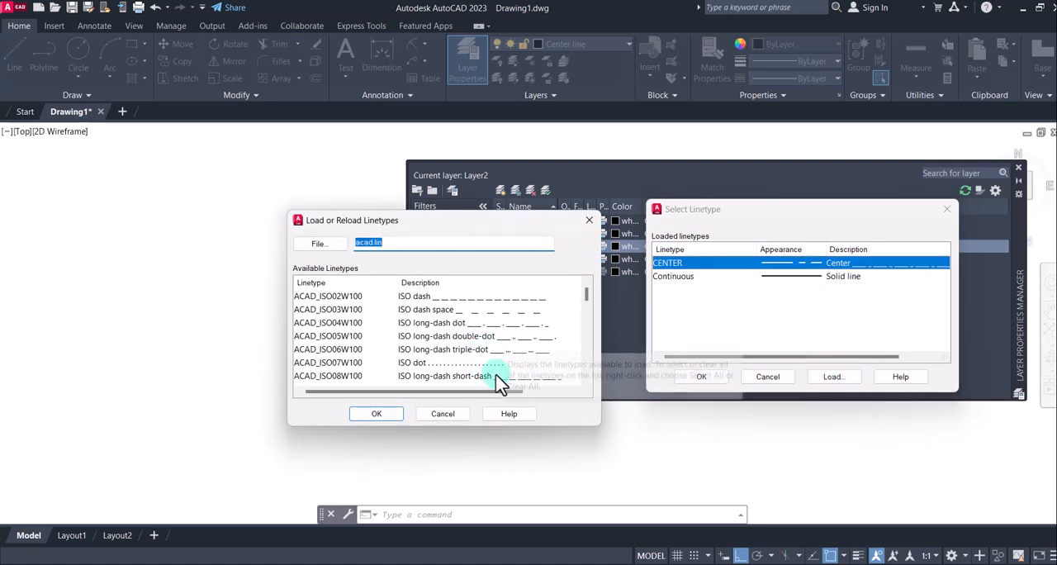
left_click(459, 413)
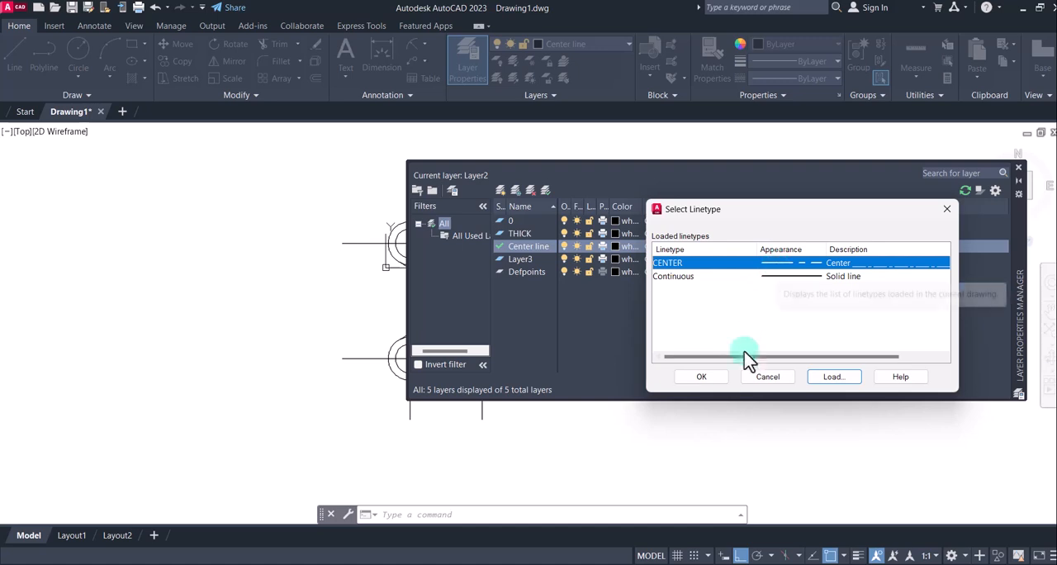
left_click(709, 376)
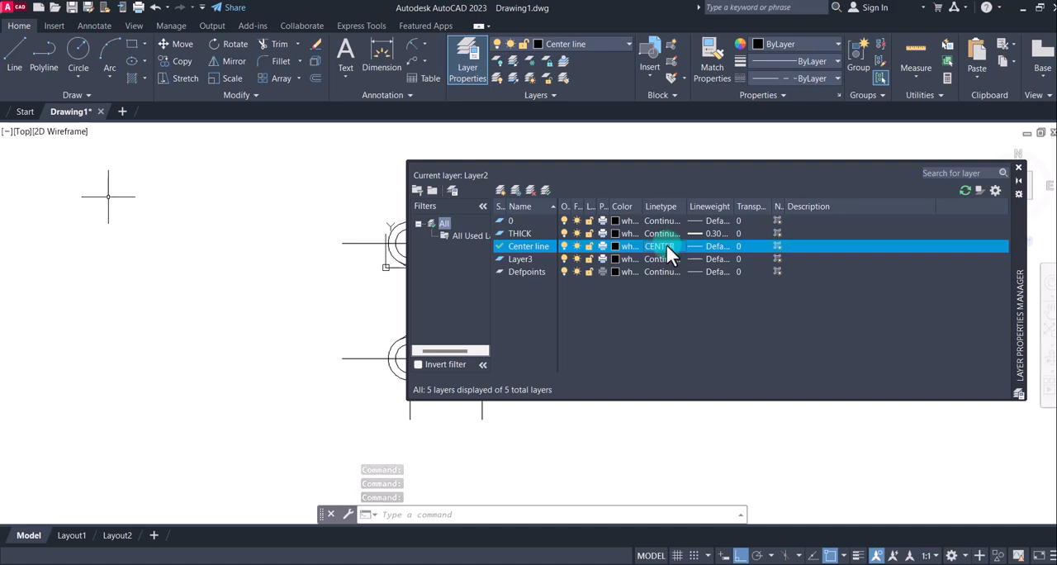
Set the Center line layer's colour to red and close the Layer Properties Manager
left_click(615, 246)
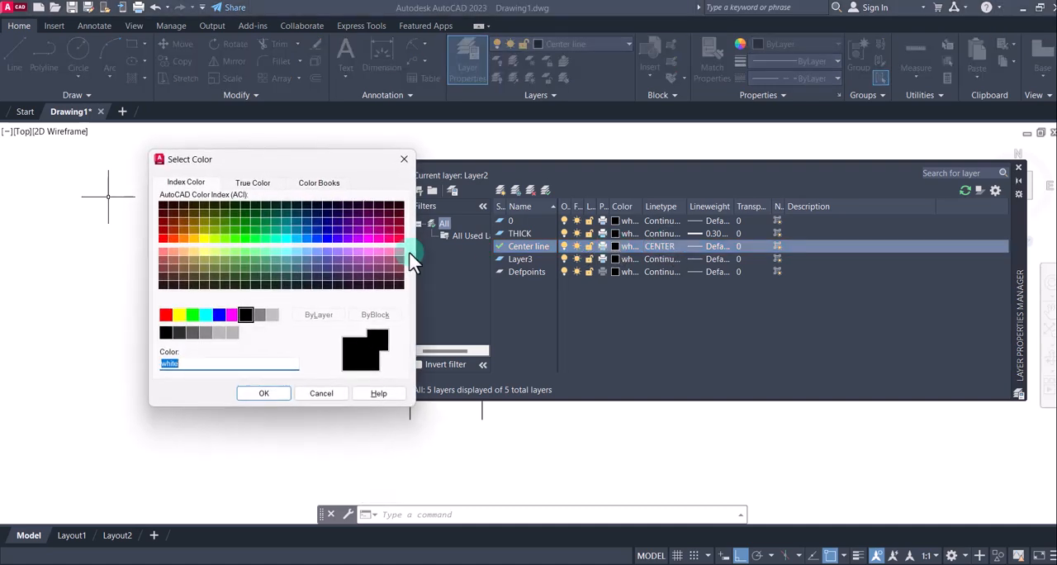
left_click(166, 314)
left_click(266, 393)
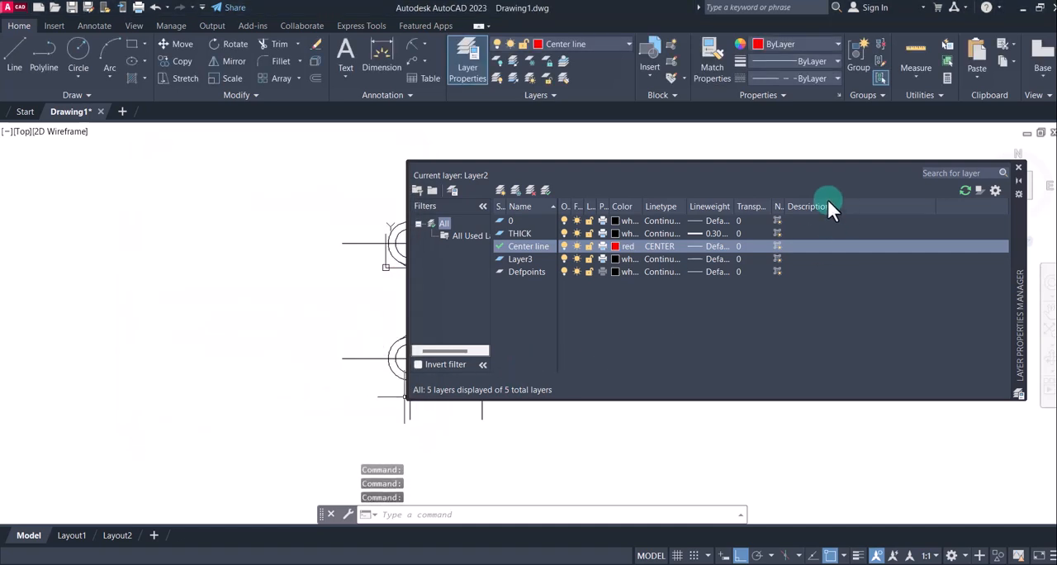
left_click(1018, 167)
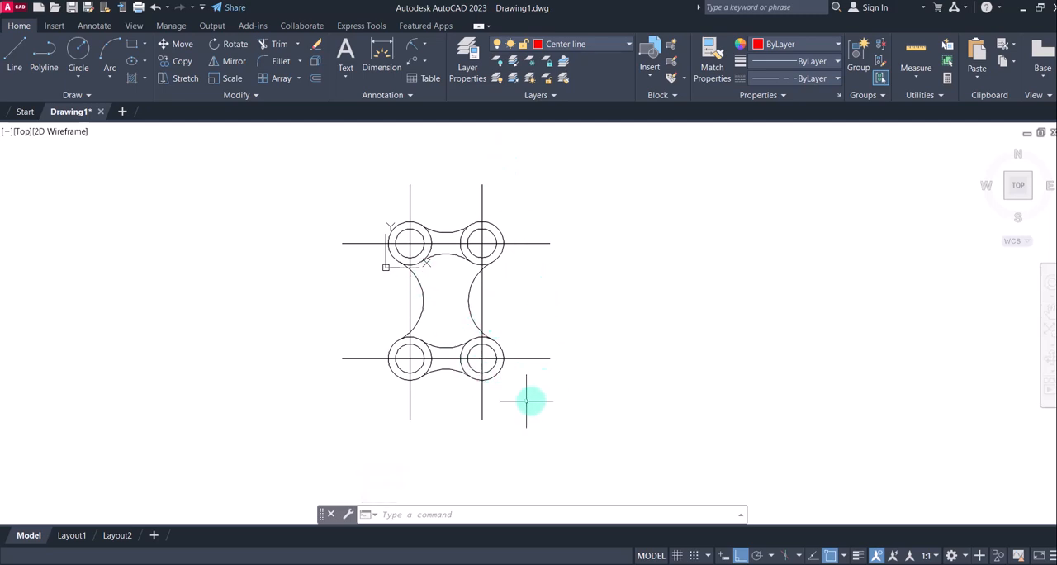
Put the whole link plate drawing on the THICK layer and turn on lineweight display
left_click(577, 409)
left_click(309, 158)
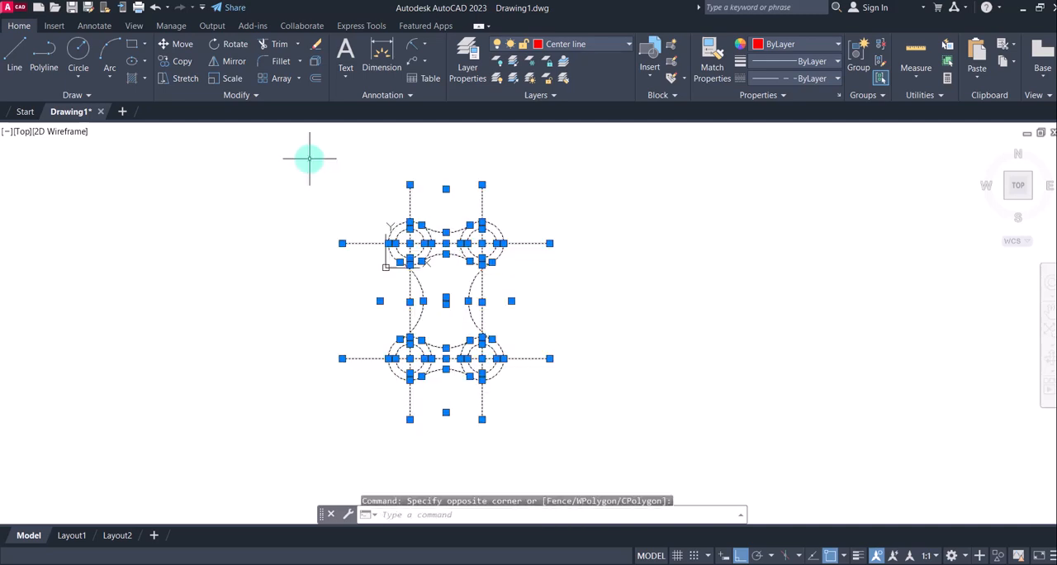
left_click(603, 46)
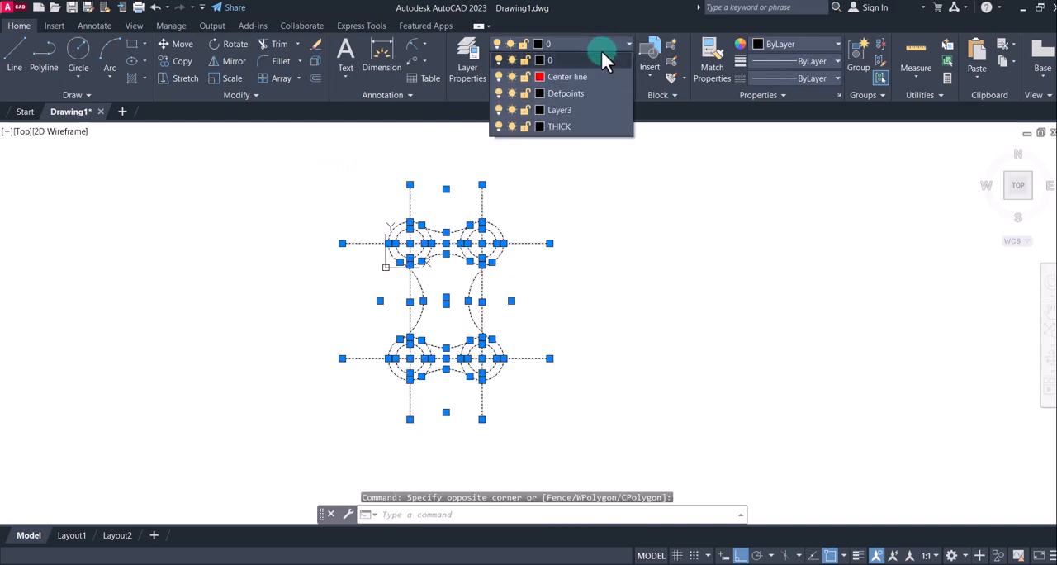
left_click(560, 126)
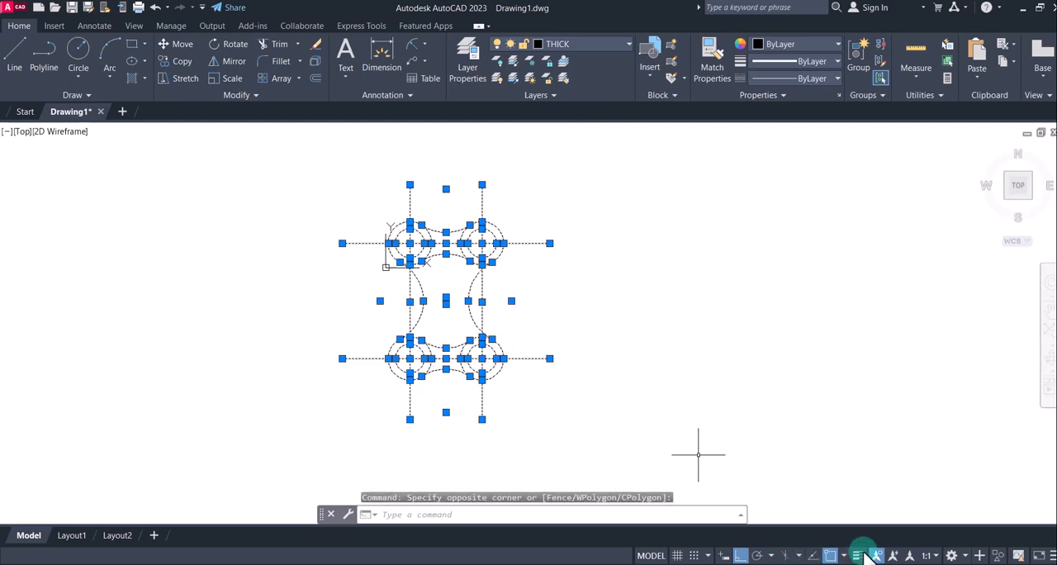
left_click(857, 555)
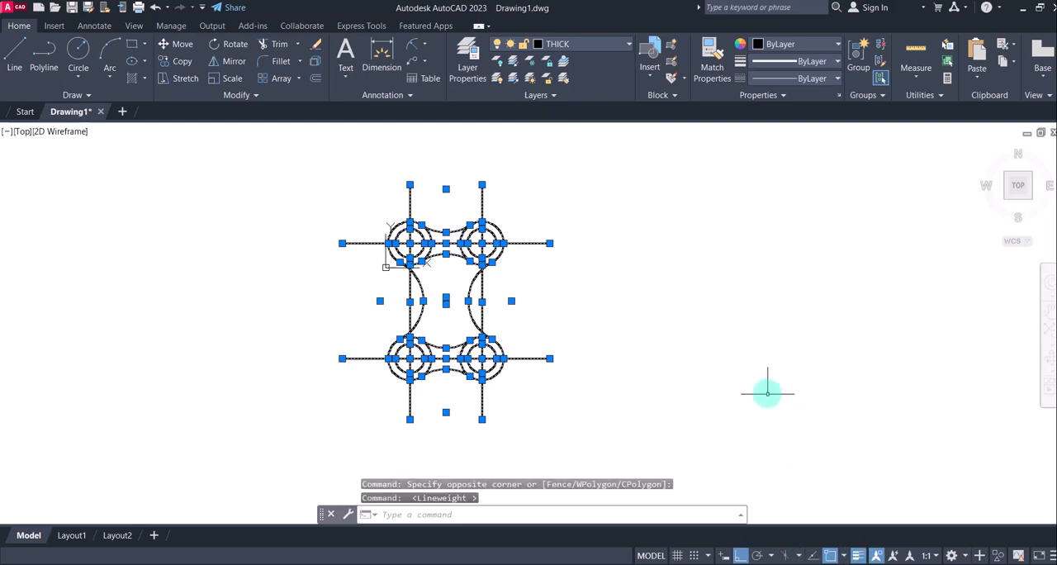
key("Escape")
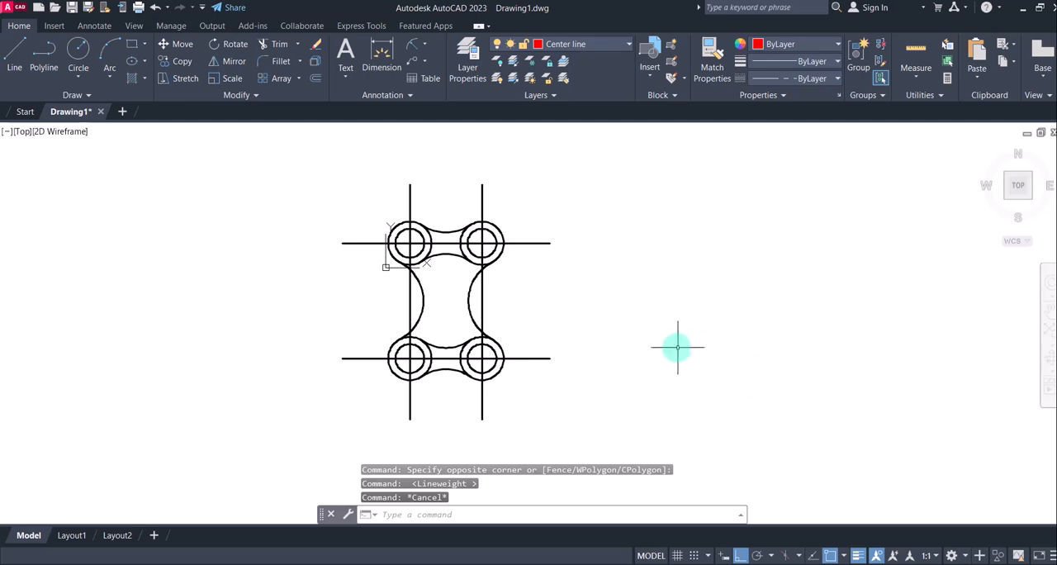
Move the two horizontal and two vertical lines through the hole centres to the Center line layer
left_click(553, 388)
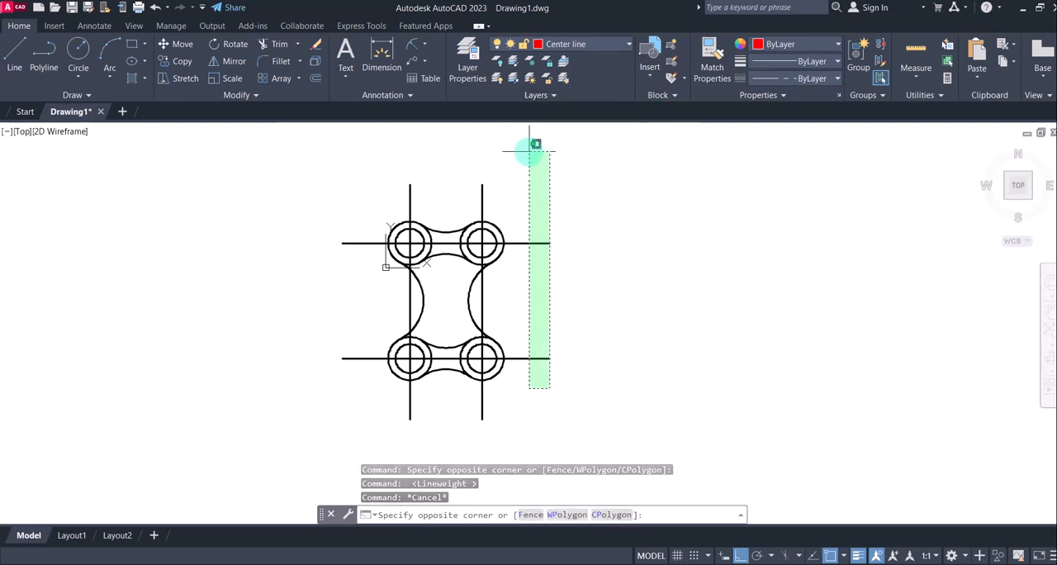
left_click(500, 134)
left_click(507, 198)
left_click(389, 183)
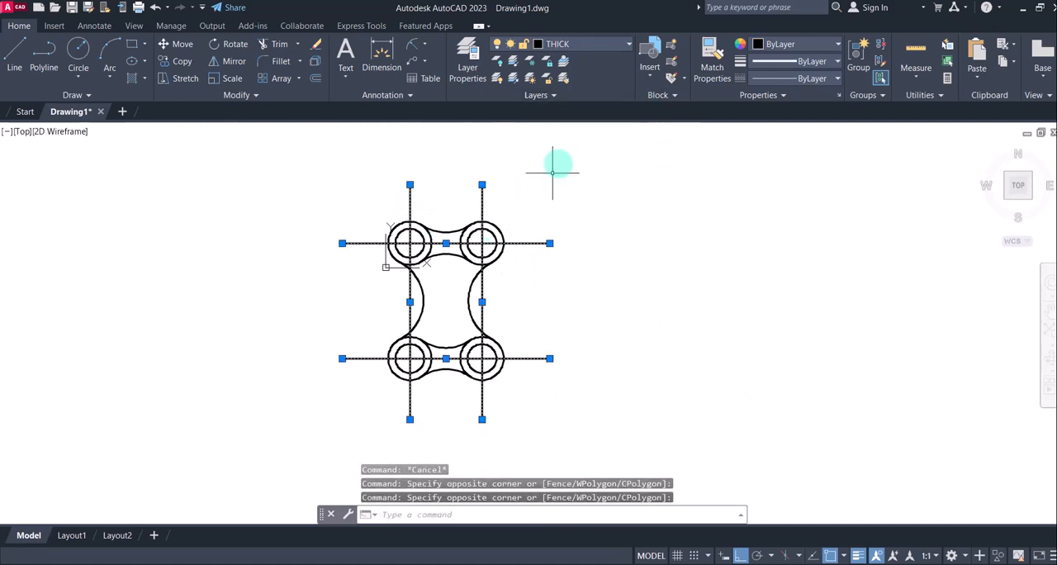
left_click(628, 46)
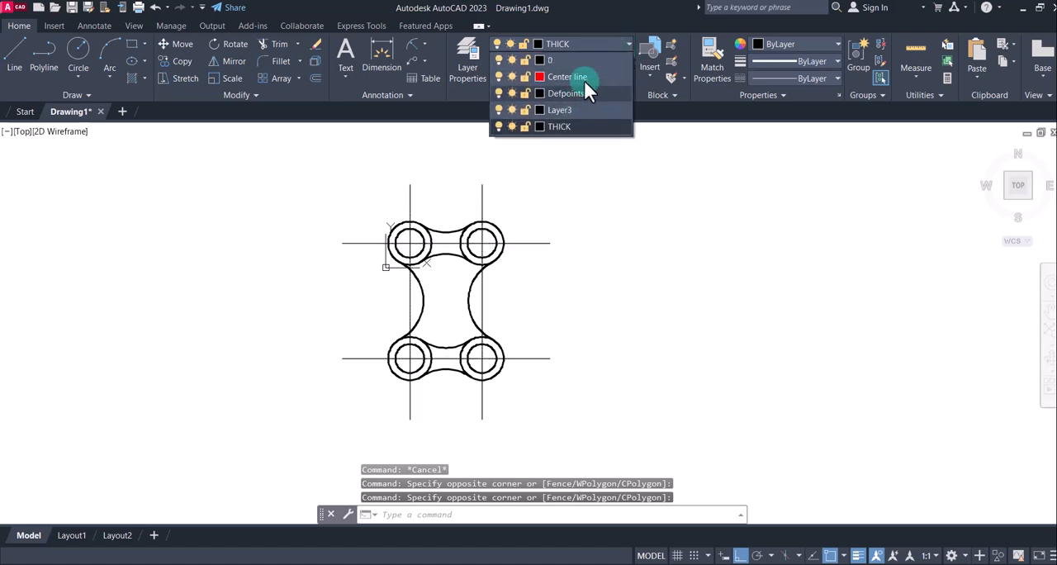
left_click(617, 76)
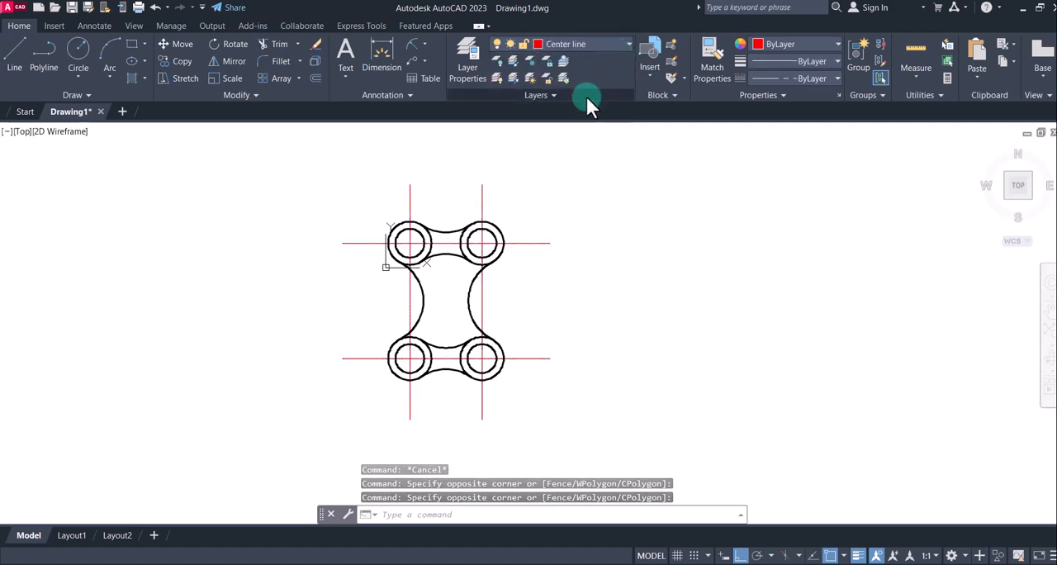
left_click(651, 276)
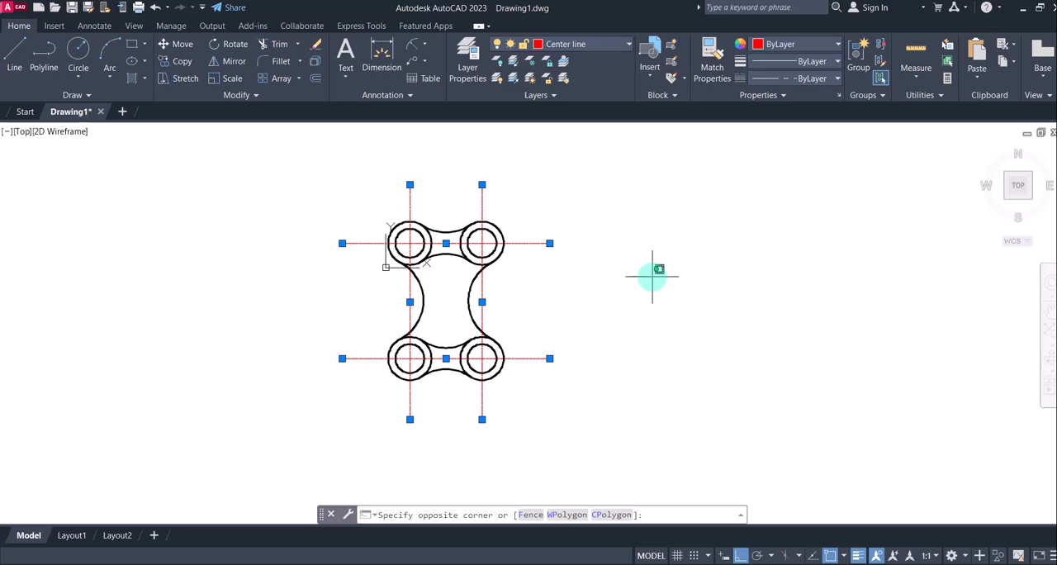
Clear the selection and examine the dash pattern of the centre lines up close
key("Escape")
key("Escape")
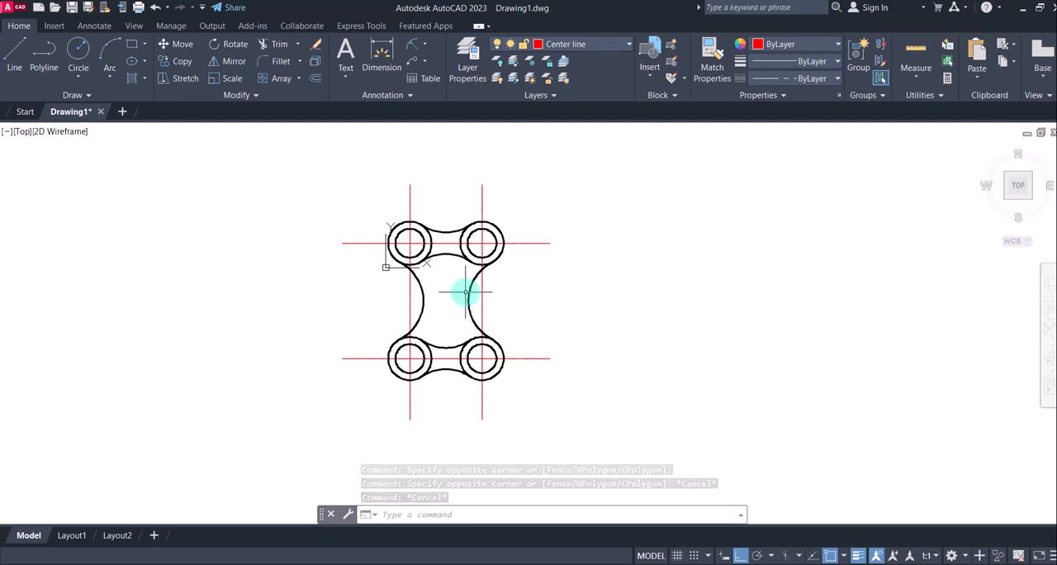
scroll(482, 290, "up", 2)
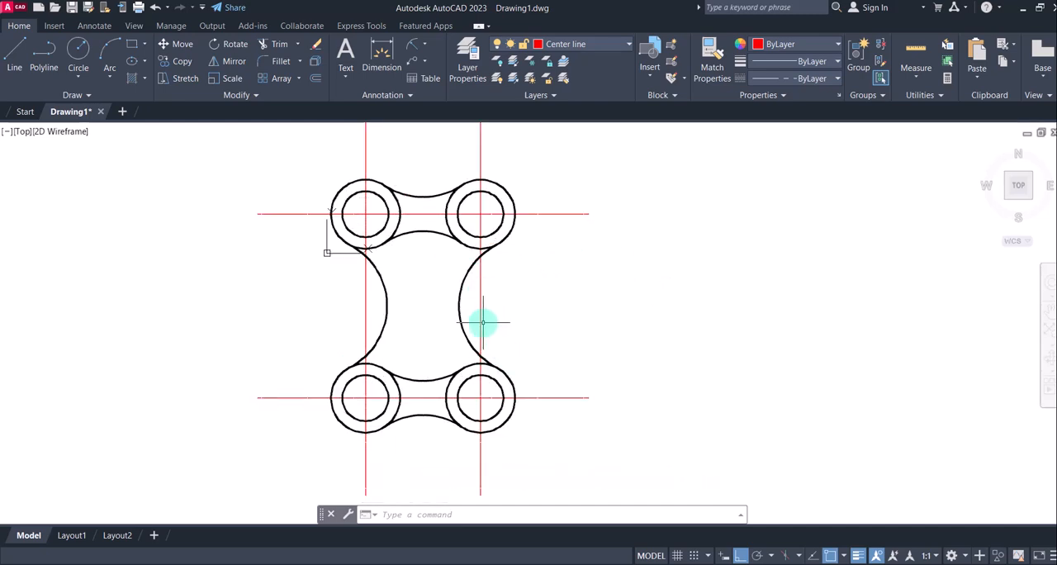
scroll(480, 311, "up", 10)
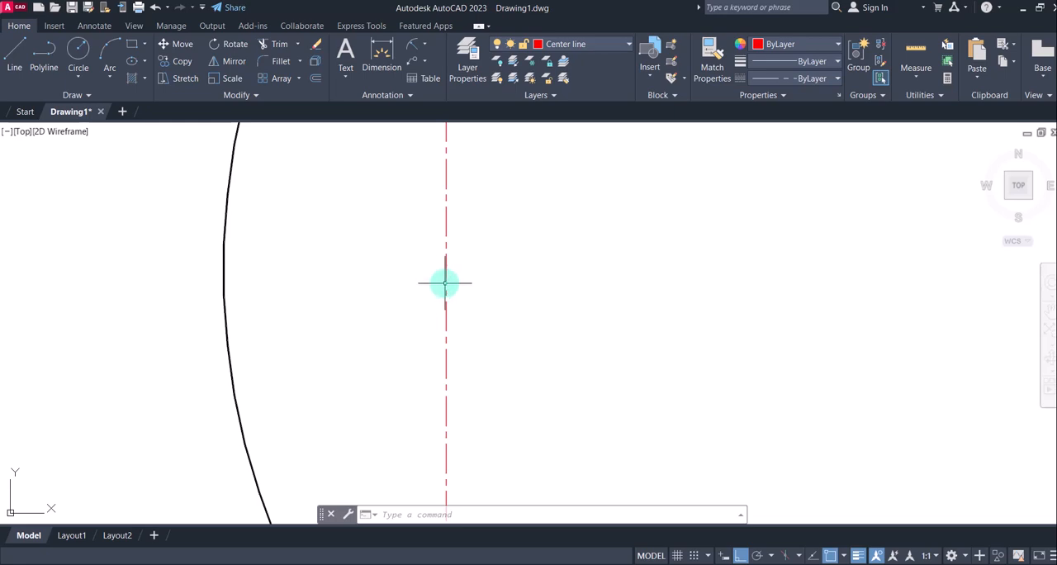
scroll(444, 282, "down", 2)
scroll(444, 283, "down", 8)
scroll(445, 278, "up", 3)
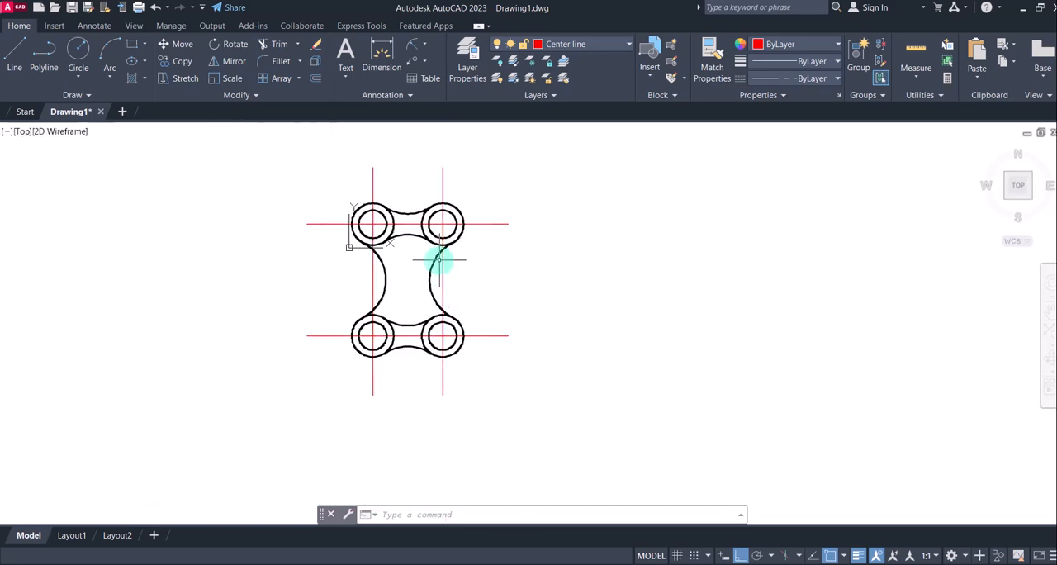
middle_click_drag(437, 259, 492, 281)
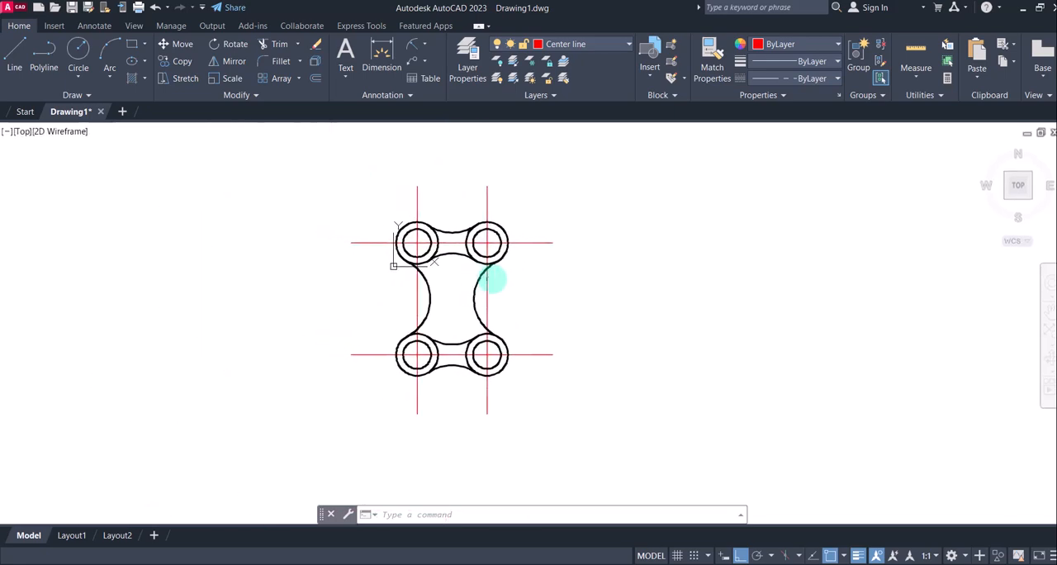
Set the linetype scale of the lower horizontal centre line to 10
left_click(583, 383)
left_click(550, 338)
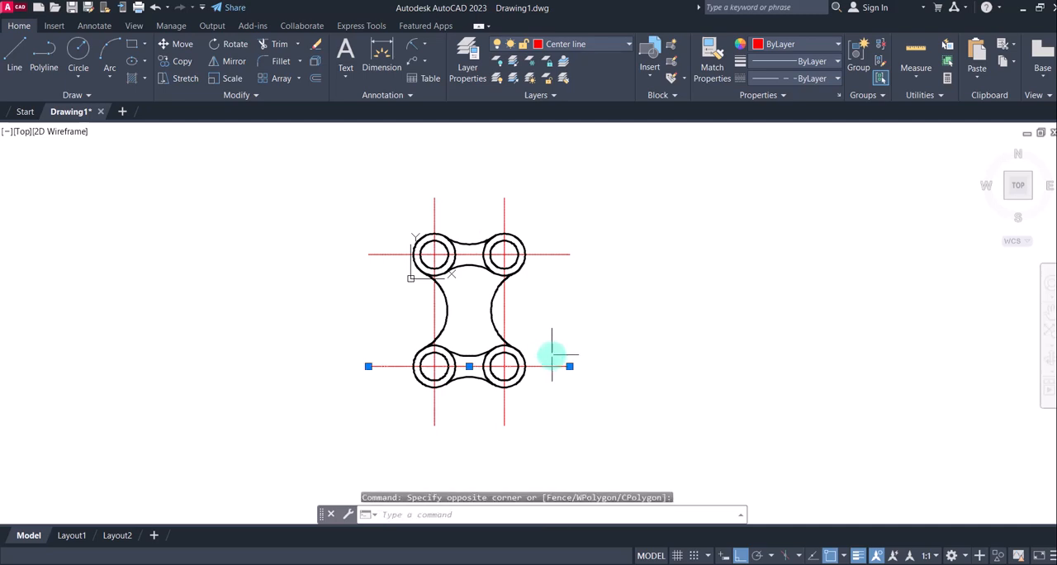
right_click(553, 365)
left_click(576, 341)
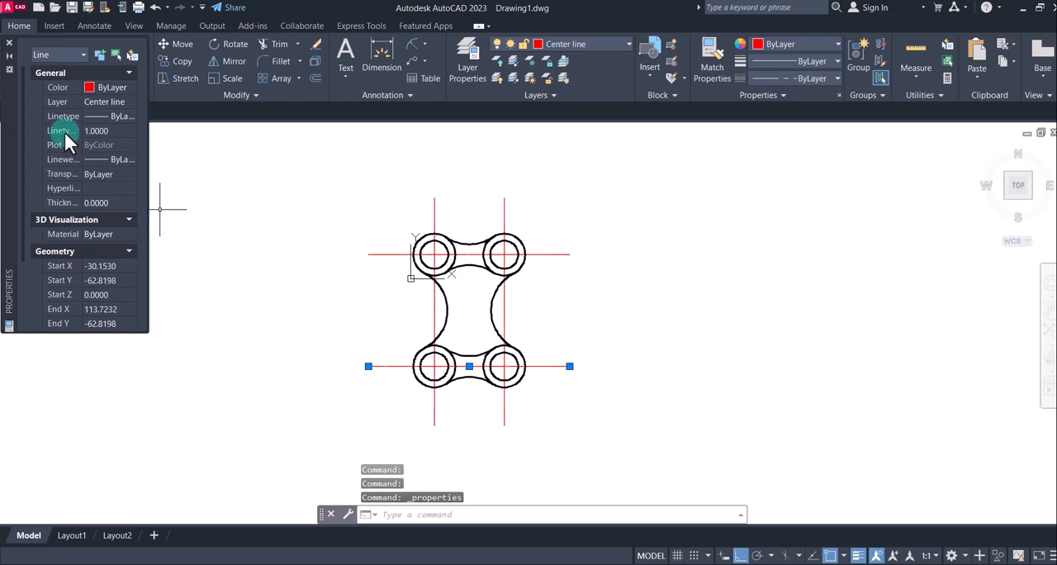
left_click(98, 130)
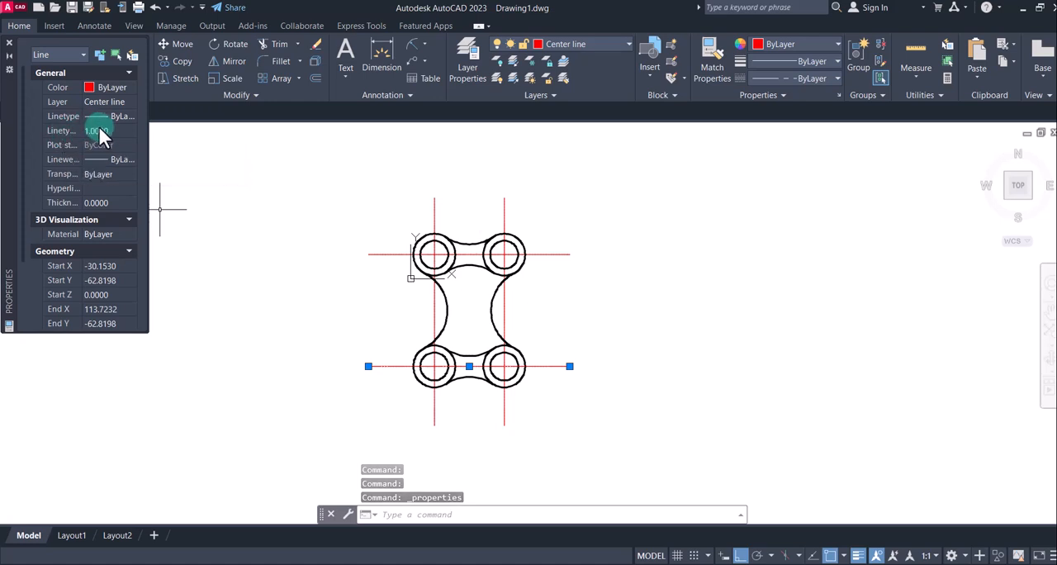
type("10")
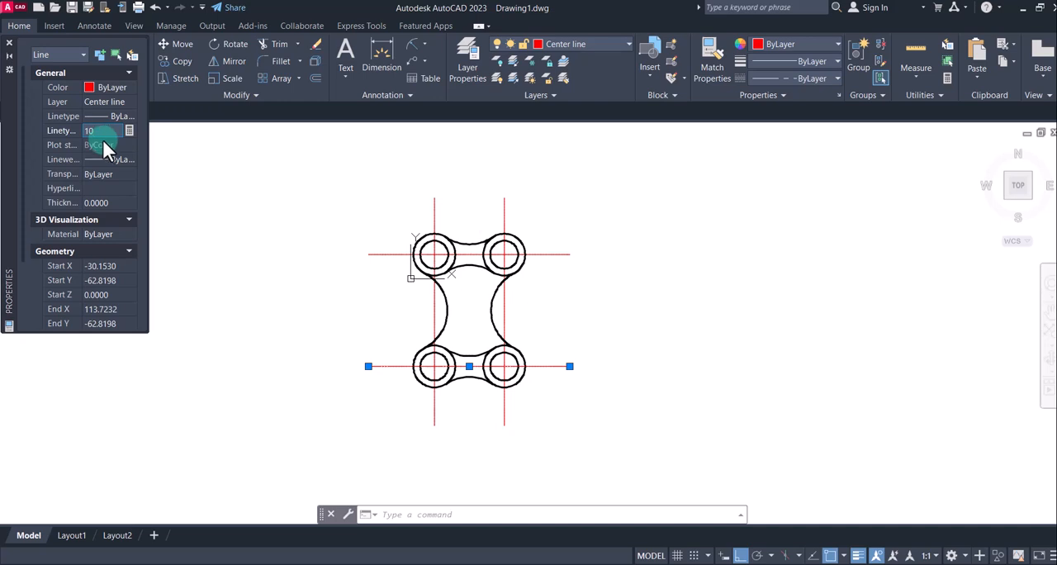
key("Return")
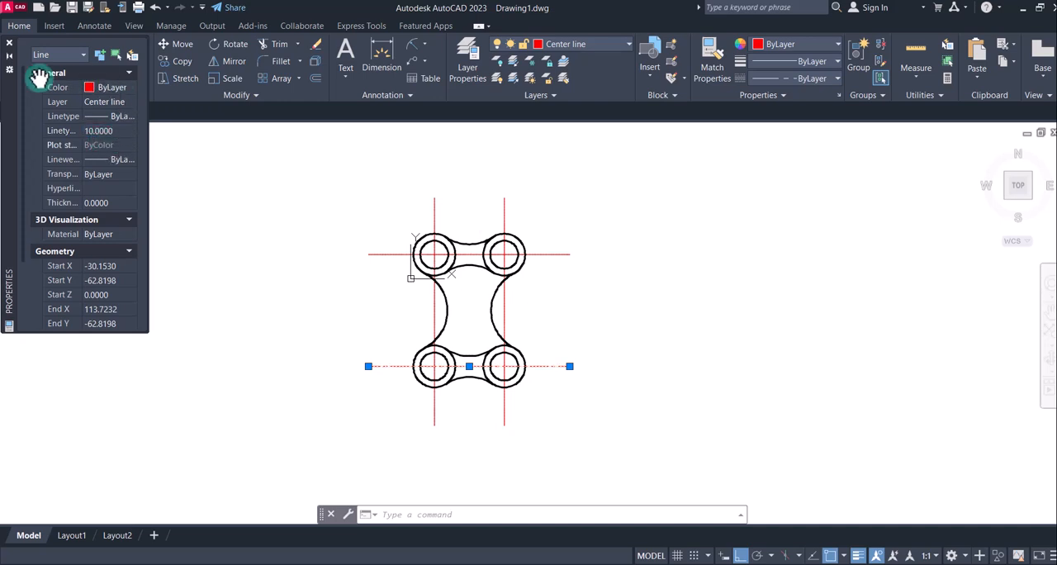
left_click(9, 46)
key("Escape")
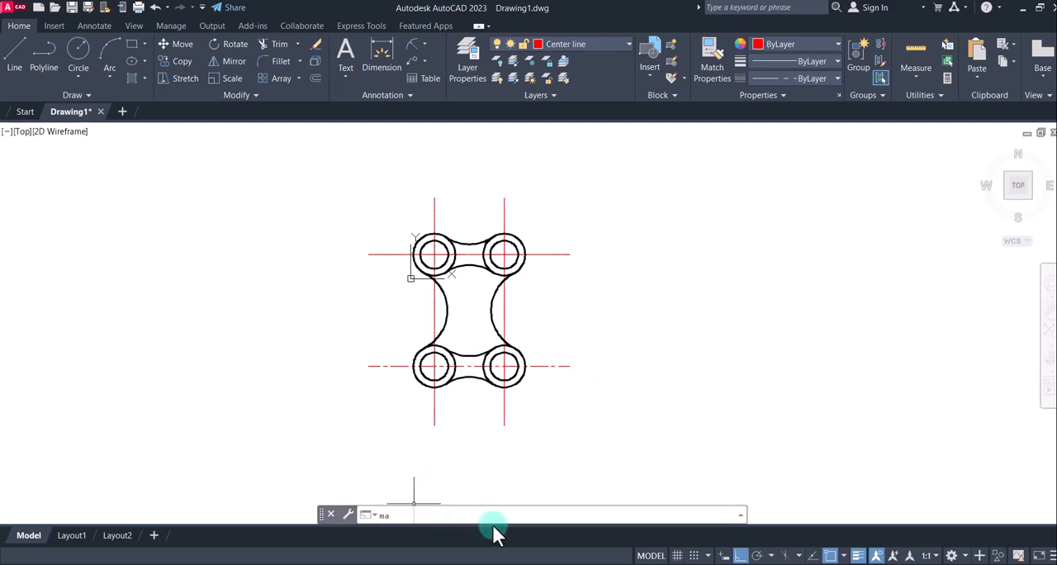
Match the properties of the lower horizontal centre line onto the two vertical and the upper horizontal centre lines
key("Return")
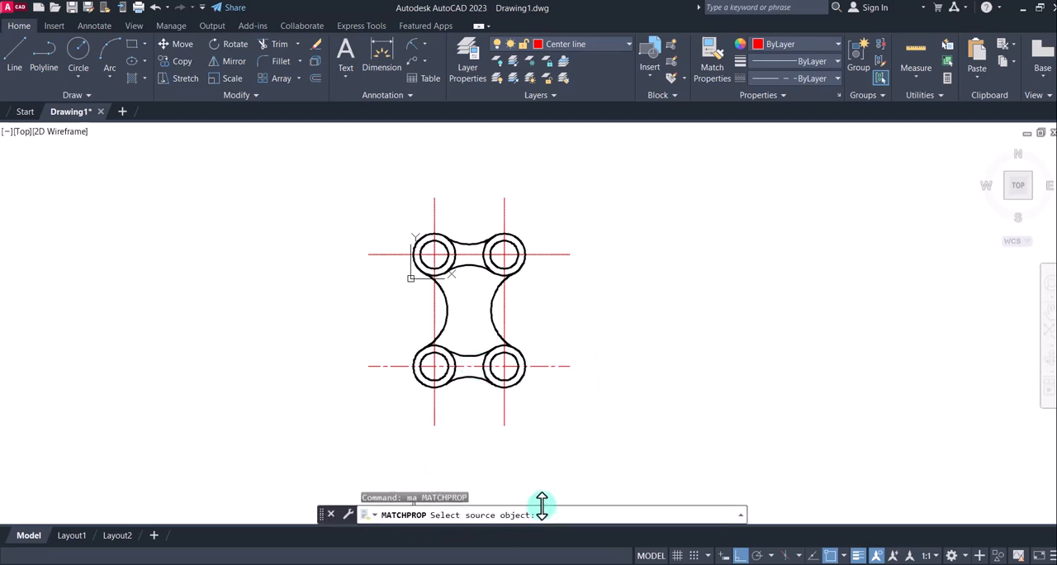
left_click(552, 366)
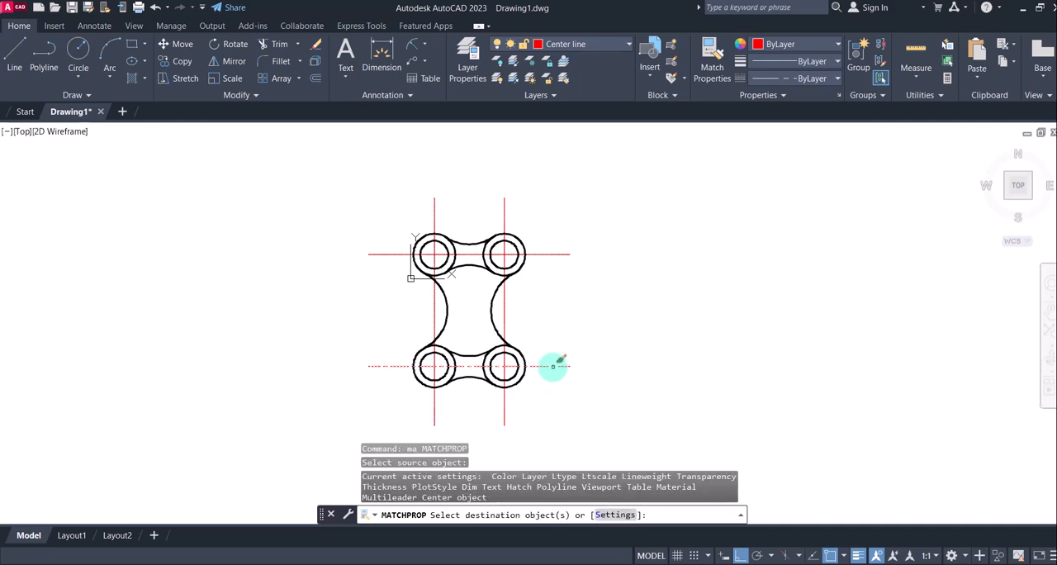
left_click(522, 405)
left_click(397, 408)
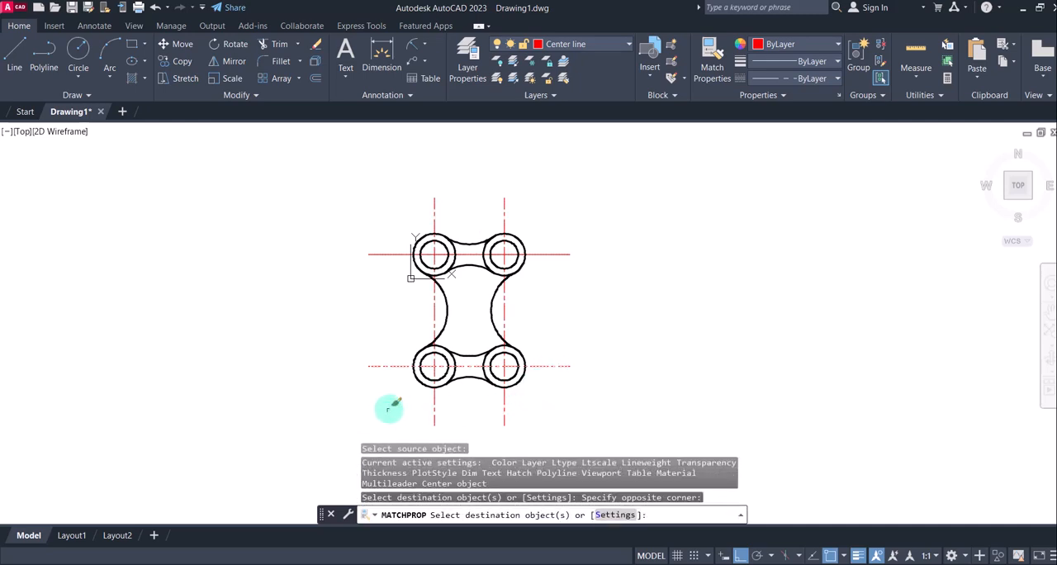
left_click(554, 294)
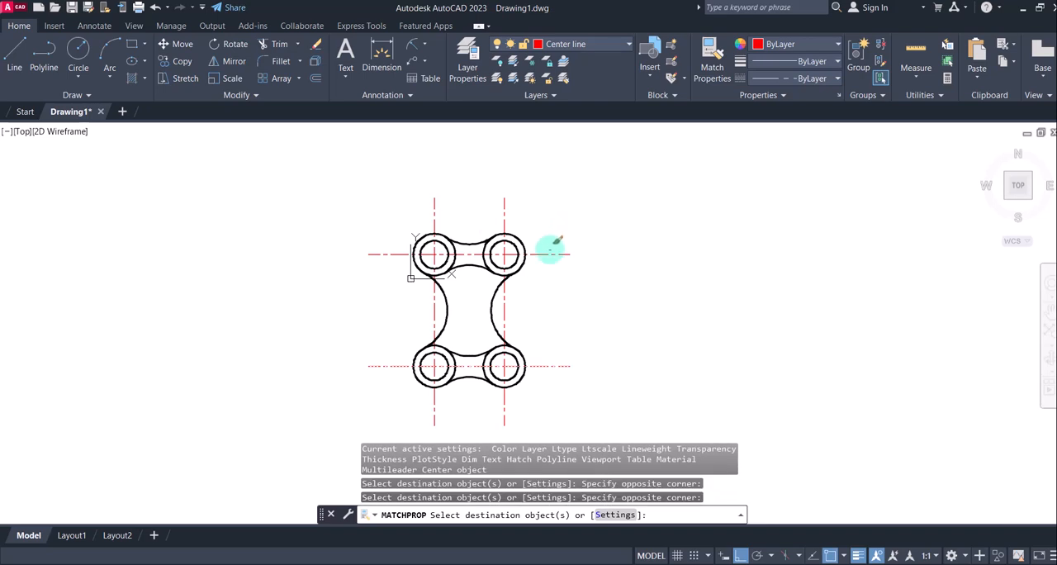
key("Escape")
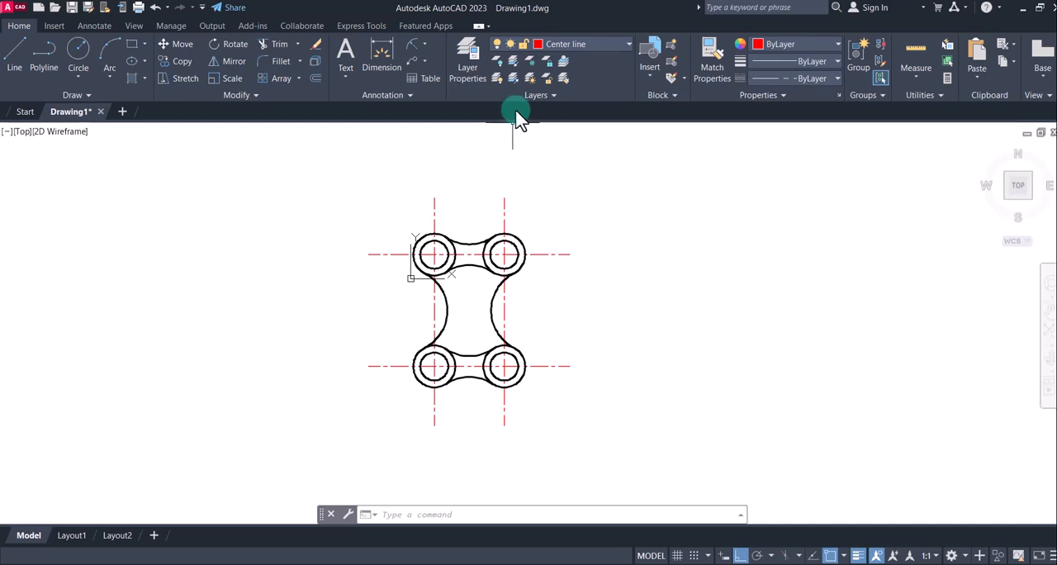
Create a dimension style named "new dim" based on Standard
left_click(404, 94)
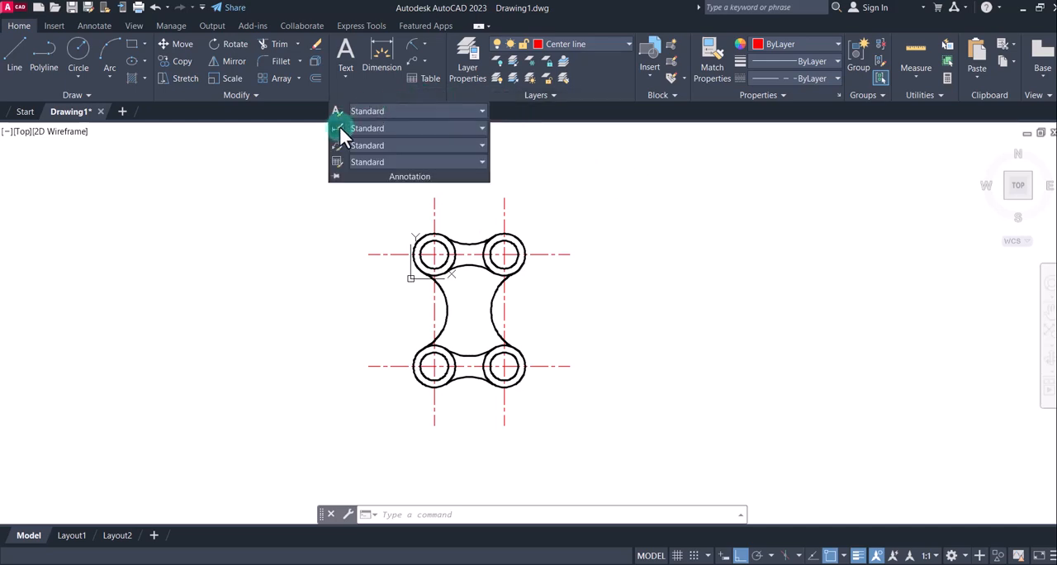
left_click(339, 128)
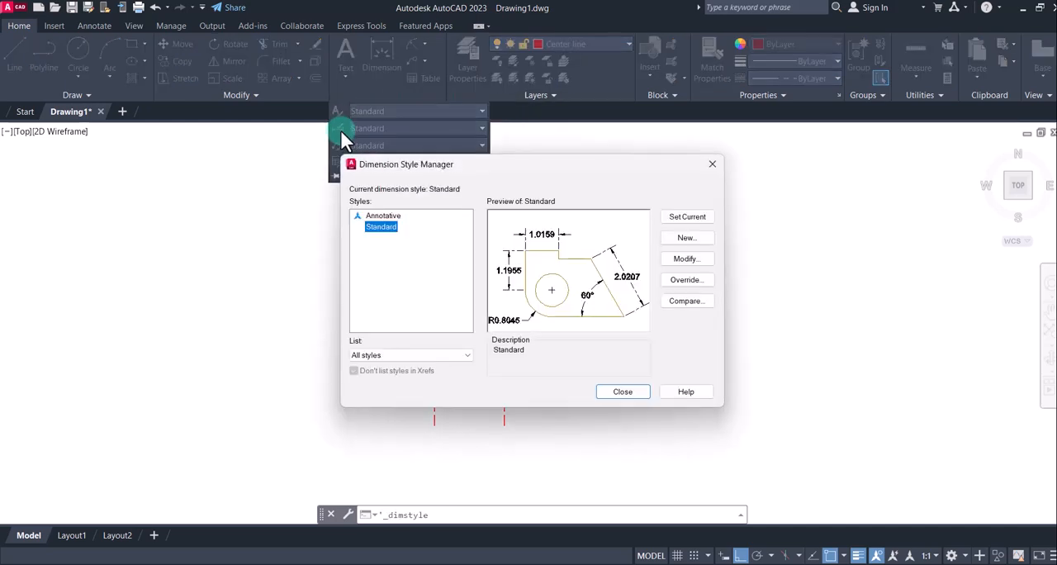
left_click(699, 245)
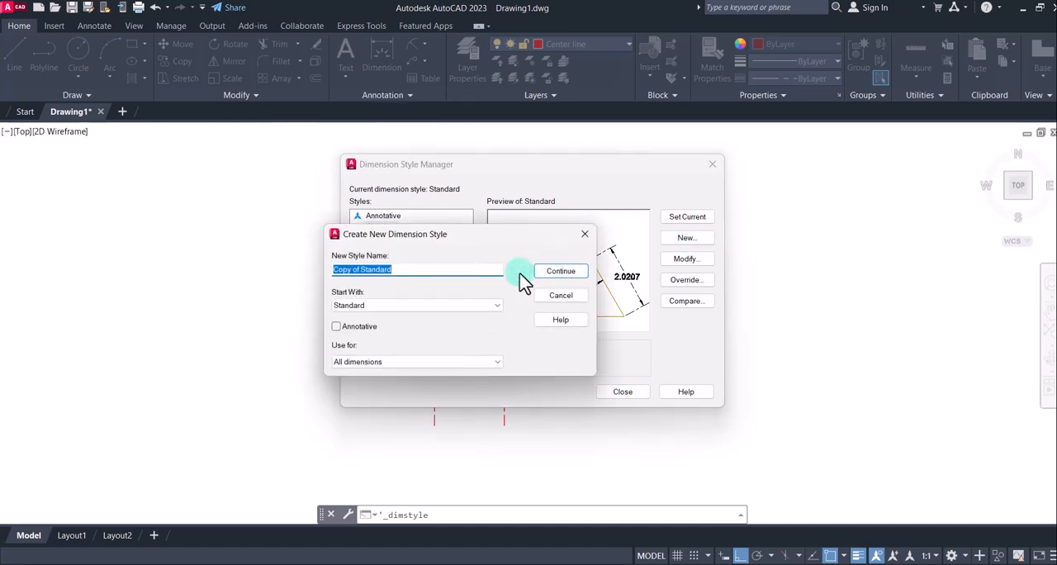
type("new di")
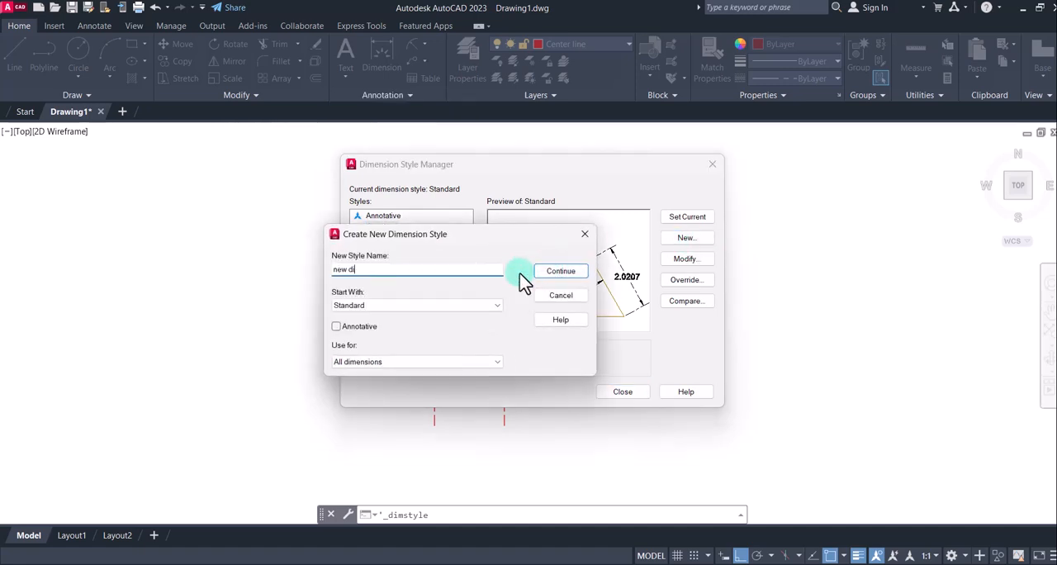
type("m")
left_click(561, 273)
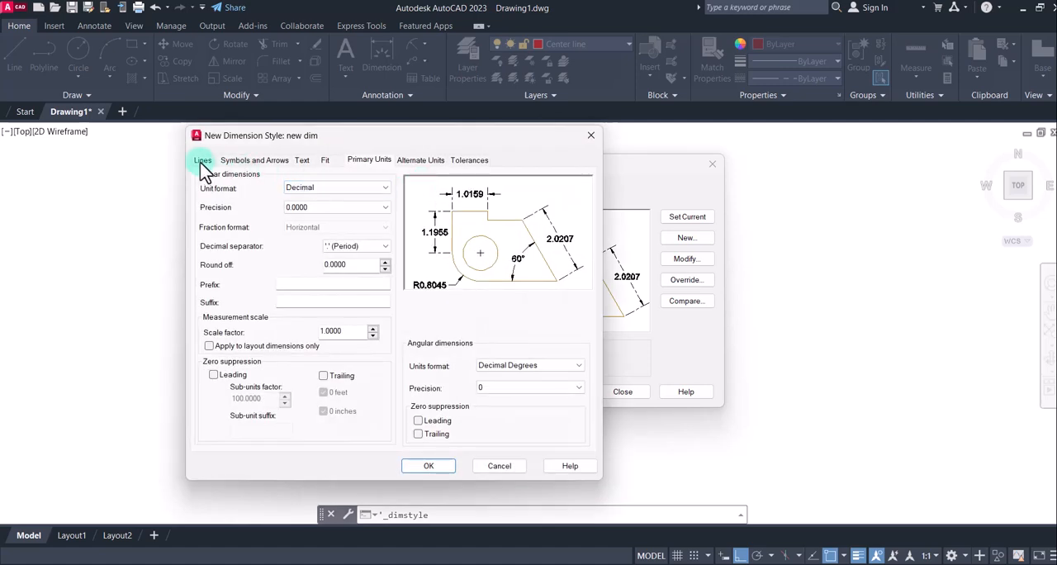
Set the arrow size of the new dim style to 3
left_click(203, 161)
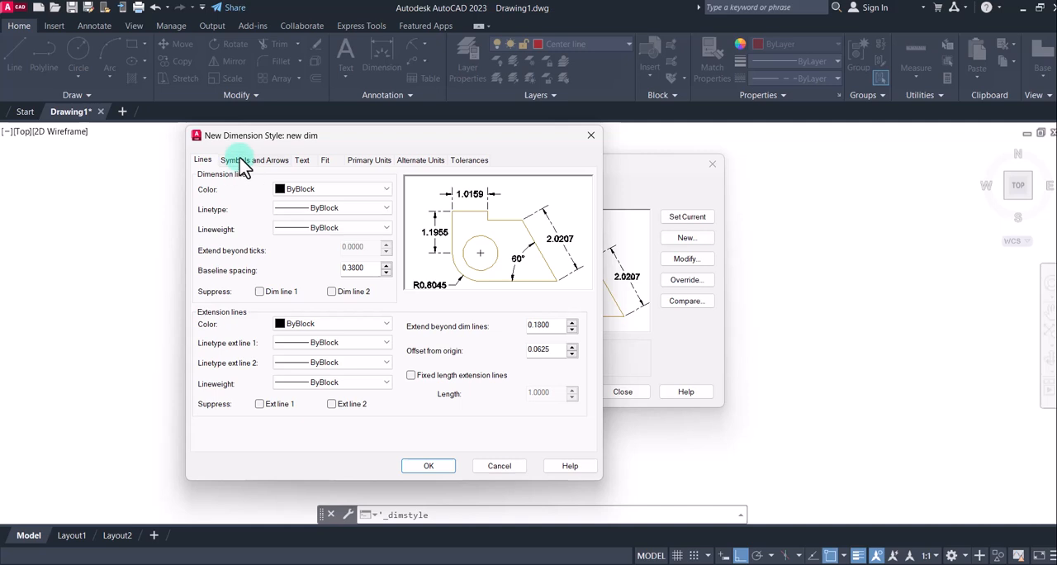
left_click(242, 160)
left_click_drag(232, 296, 179, 296)
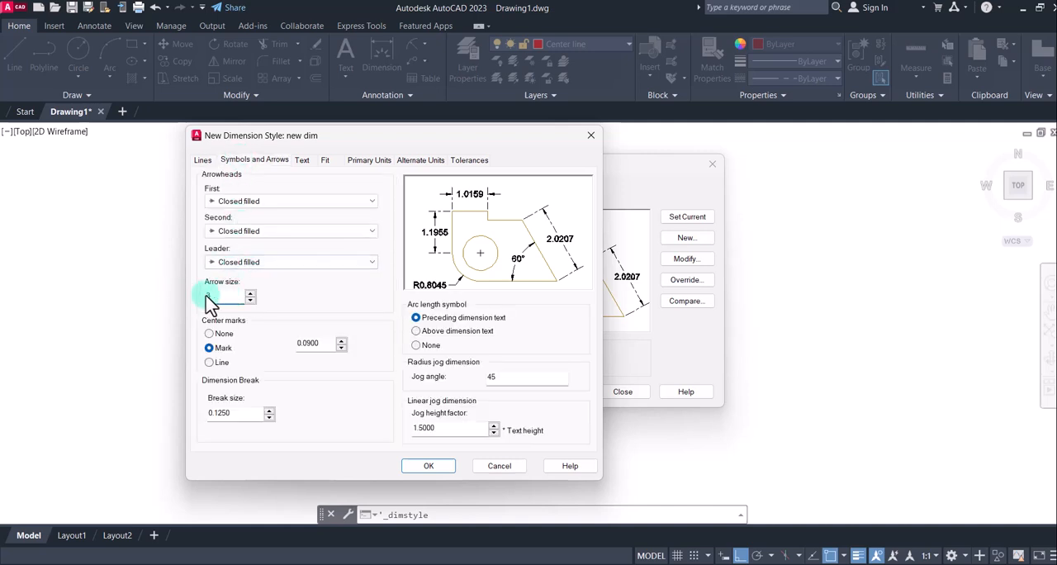
Set the dimension text height to 4 and align the text with the dimension line
left_click(302, 161)
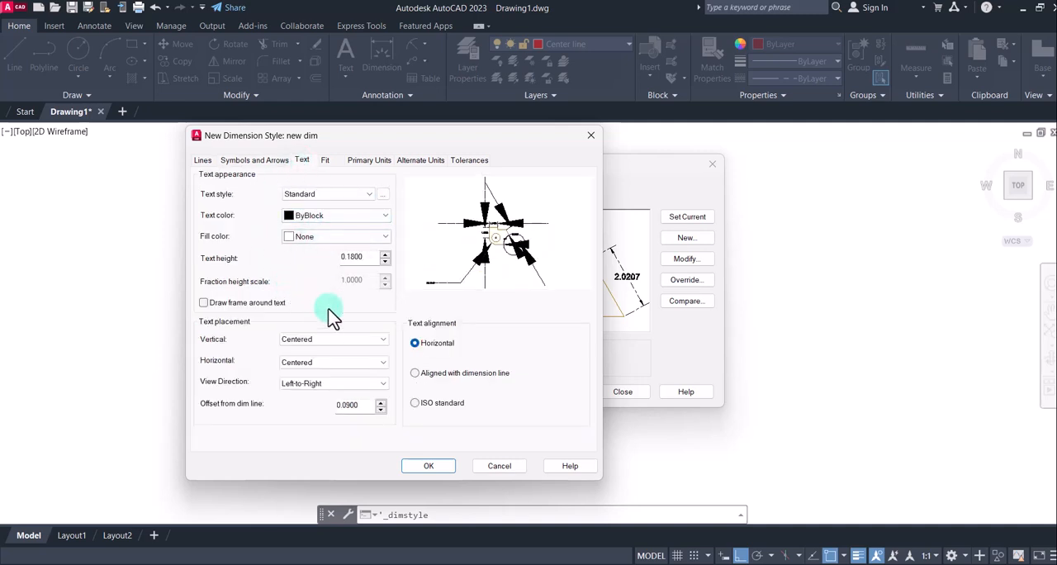
left_click_drag(366, 256, 302, 258)
left_click_drag(358, 261, 312, 261)
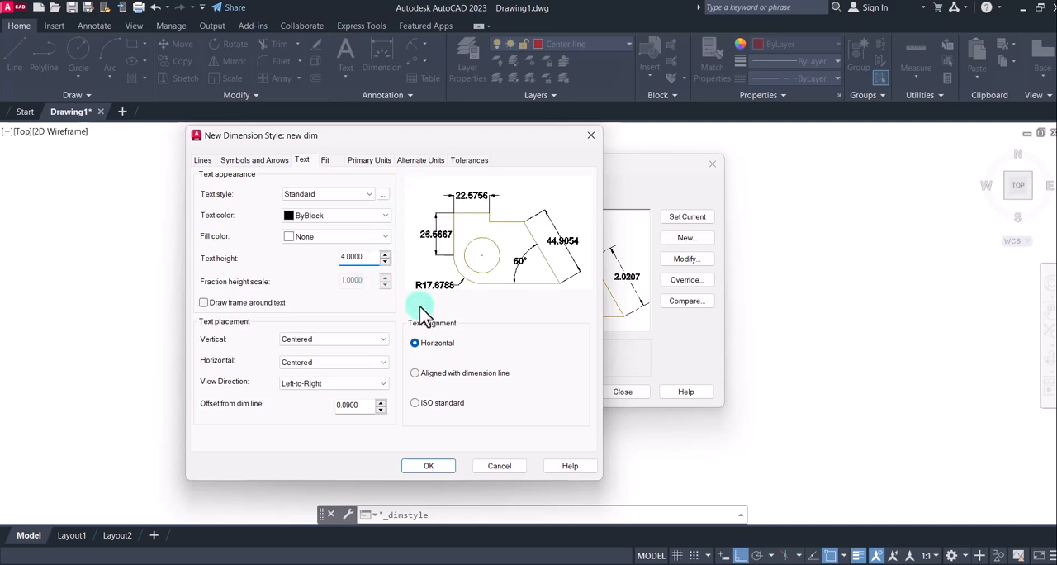
left_click(415, 373)
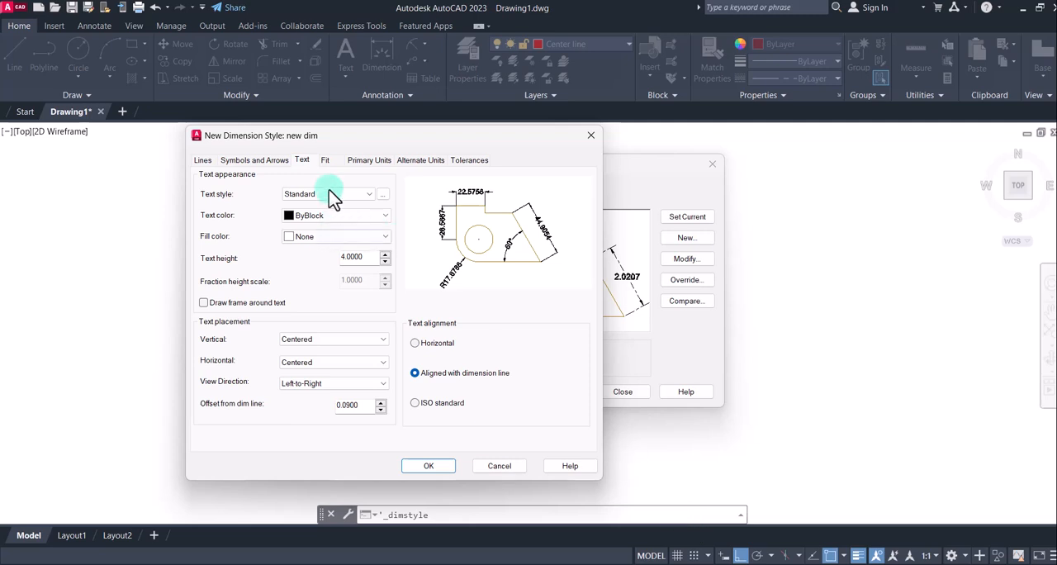
Set the linear dimension precision to 0, save the style and make new dim the current dimension style
left_click(367, 161)
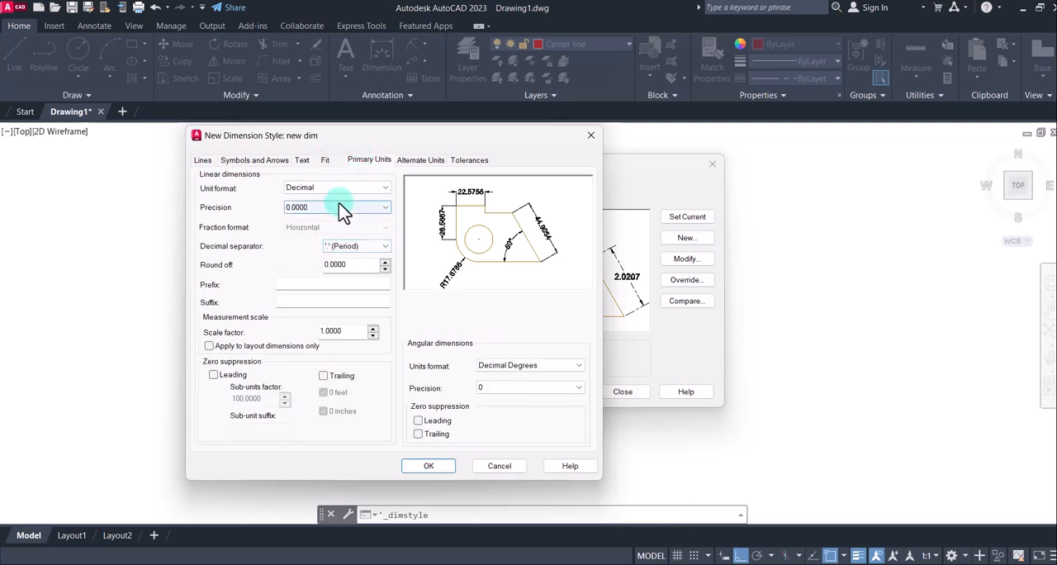
left_click(343, 211)
left_click(343, 220)
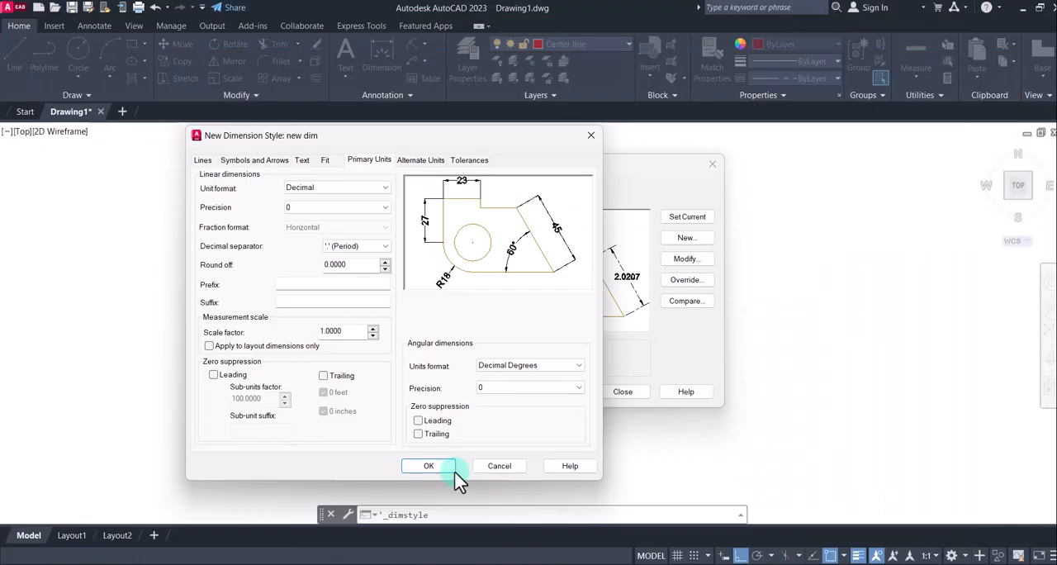
left_click(428, 466)
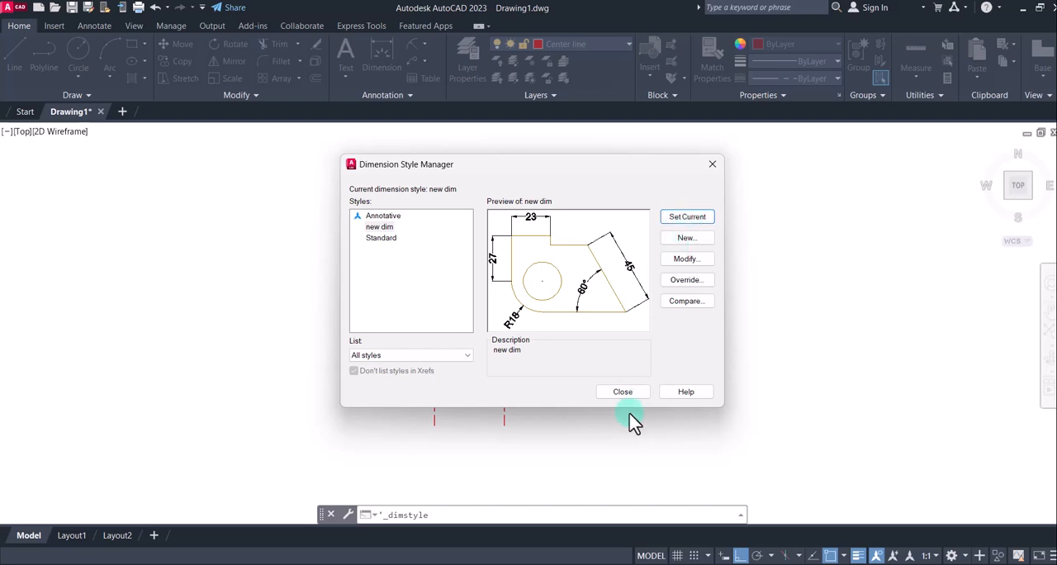
left_click(623, 392)
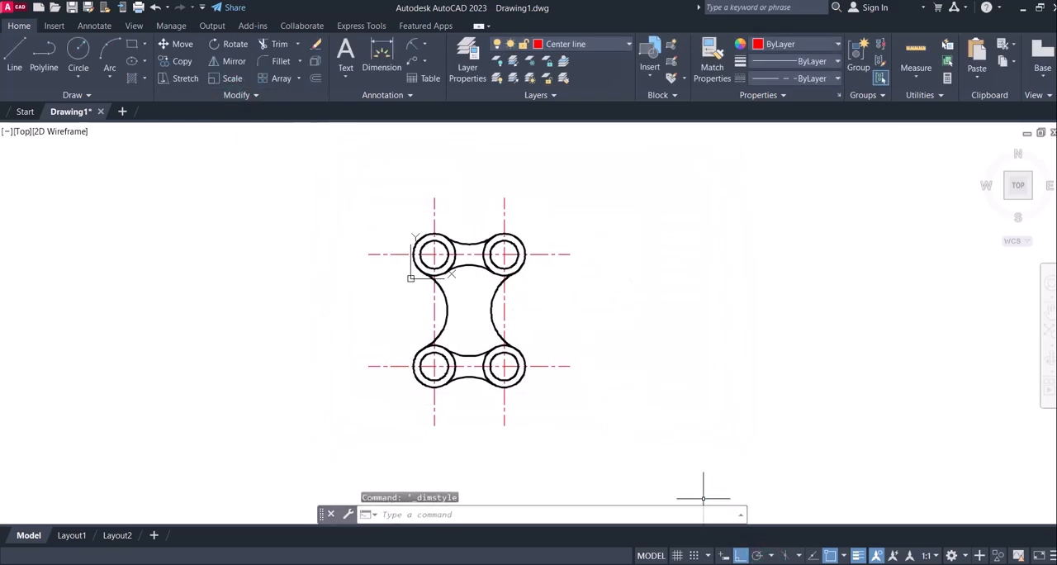
Add a horizontal linear dimension between the two vertical centre lines, placed just above the upper pair of holes
left_click(723, 562)
left_click(724, 563)
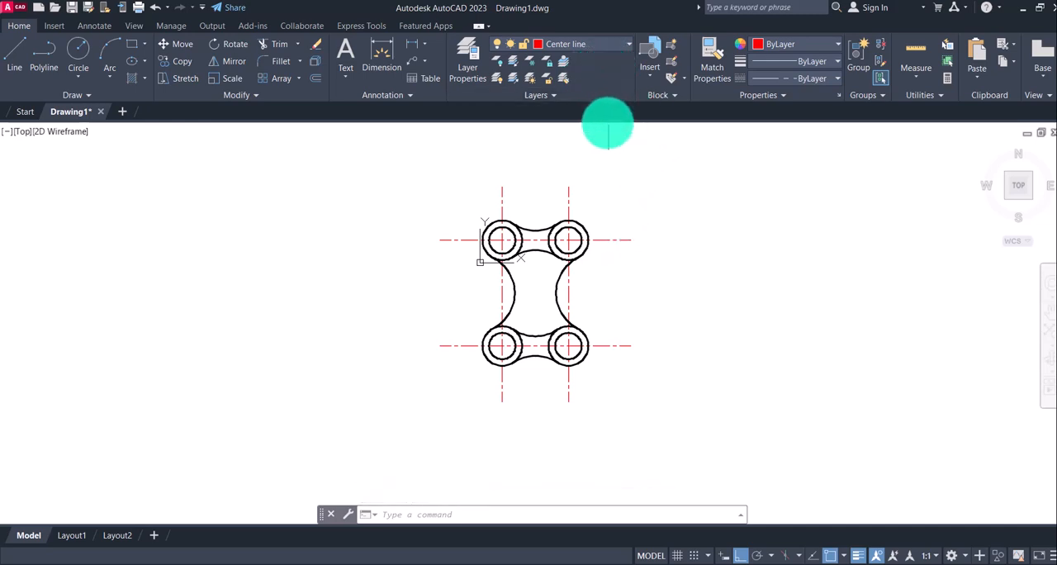
left_click(426, 46)
left_click(430, 69)
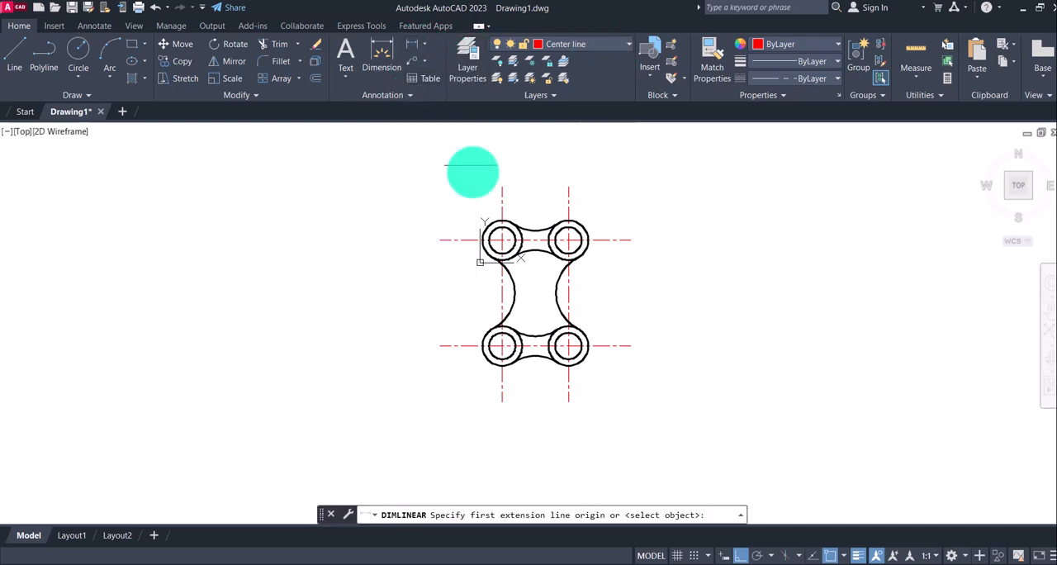
left_click(501, 198)
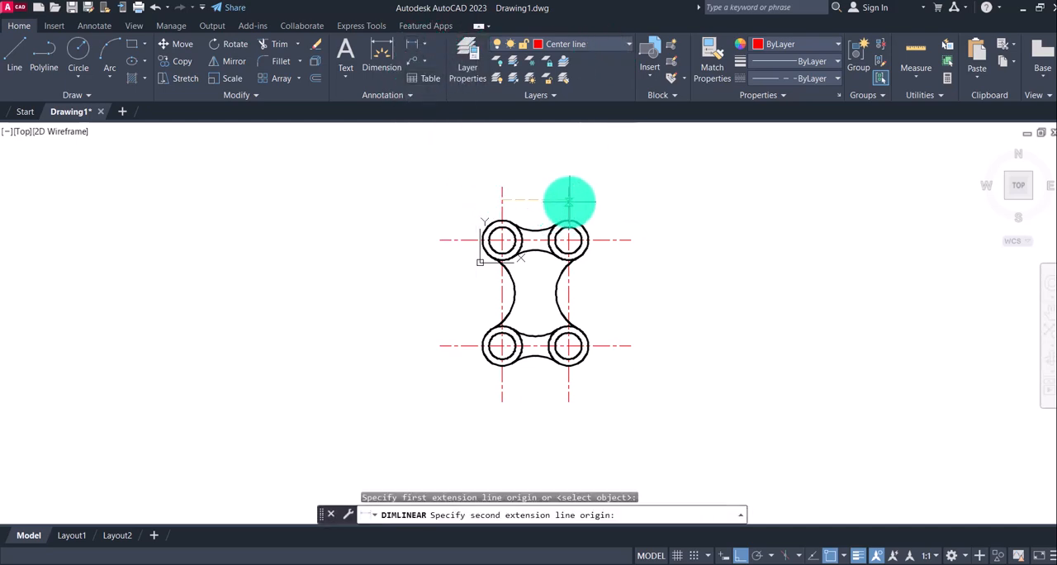
left_click(567, 197)
scroll(538, 205, "up", 5)
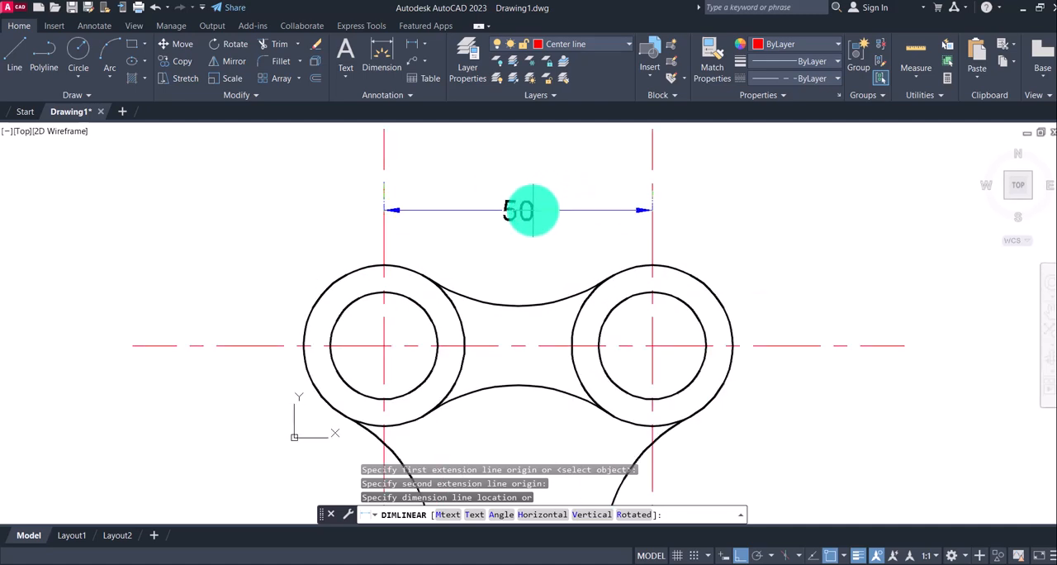
left_click(561, 213)
scroll(577, 214, "down", 4)
mouse_move(668, 236)
middle_mouse_down()
mouse_move(633, 250)
mouse_move(597, 238)
middle_mouse_up()
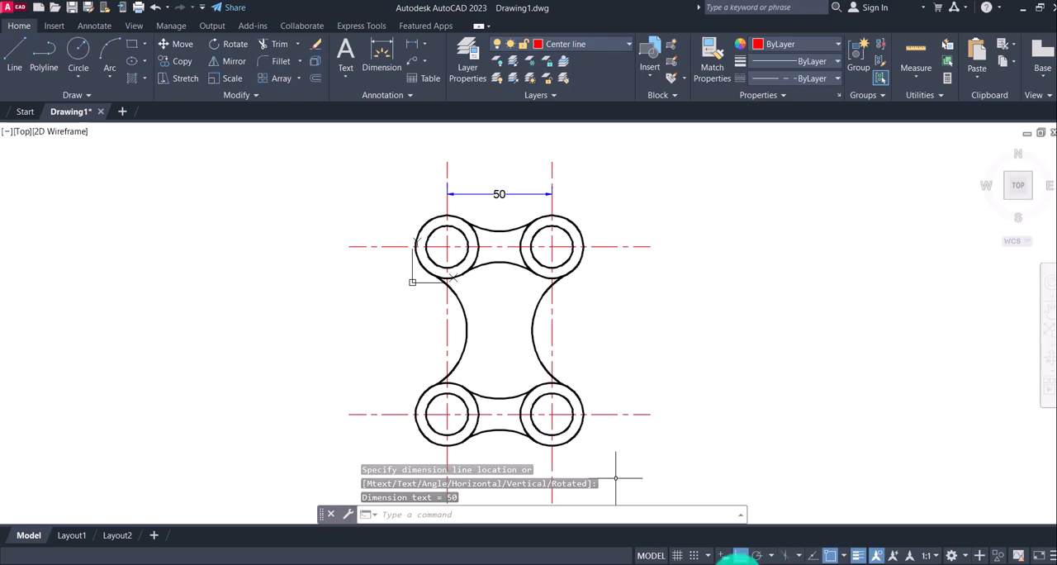
Add a vertical linear dimension between the two horizontal centre lines, placed just outside the left pair of holes
left_click(735, 560)
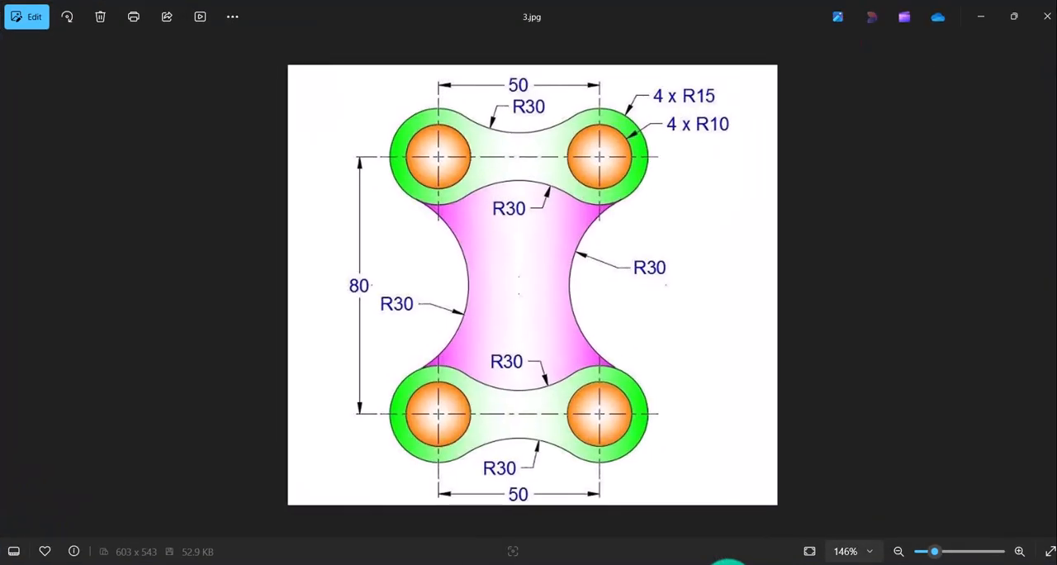
left_click(728, 563)
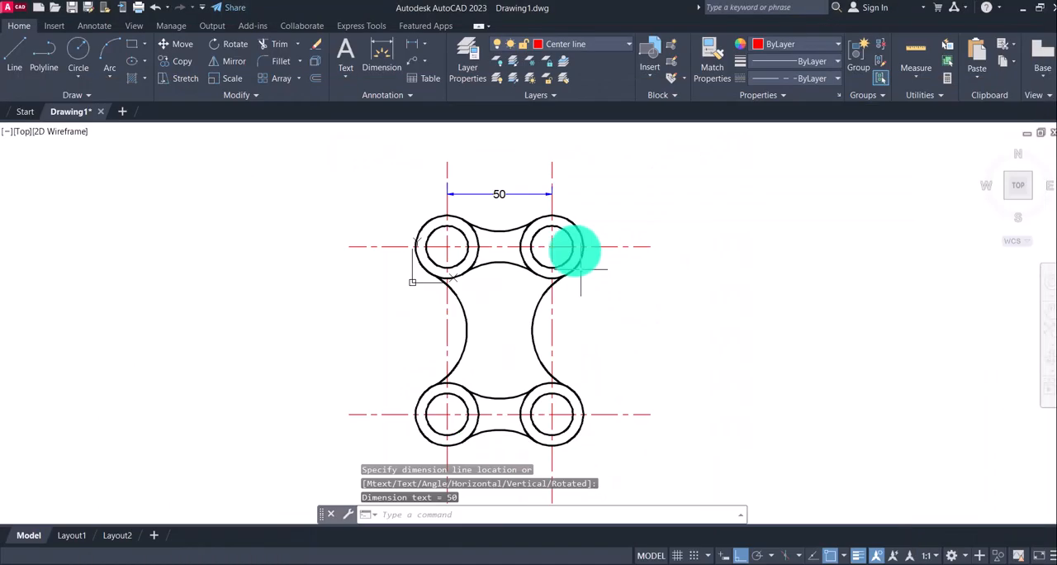
left_click(411, 44)
left_click(384, 247)
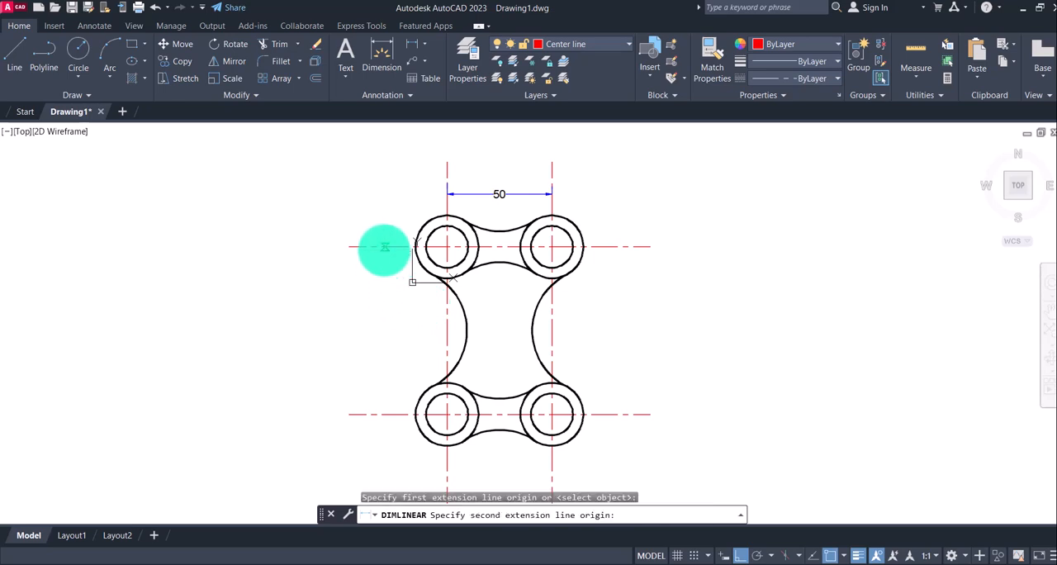
left_click(389, 414)
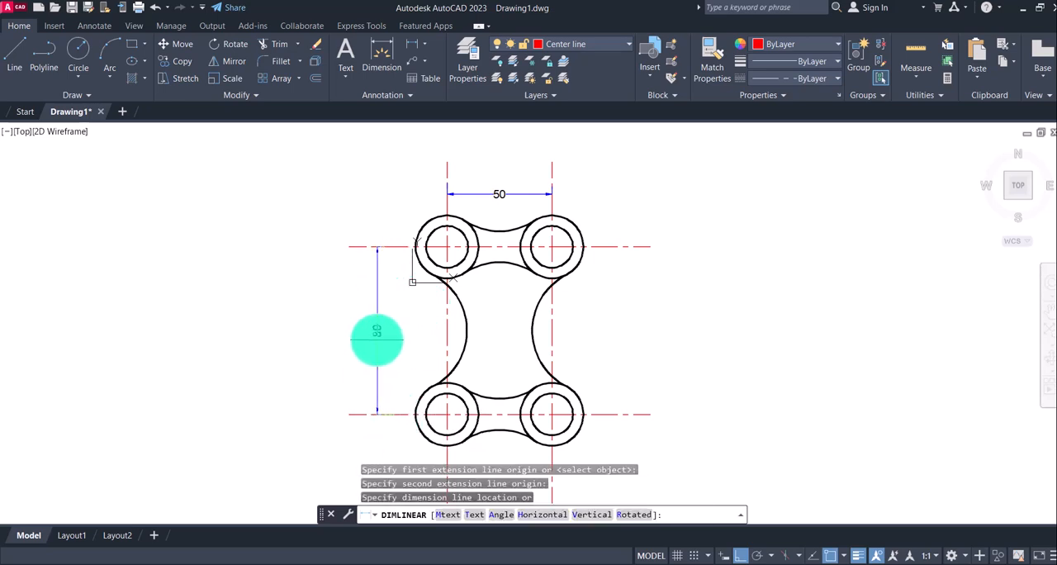
left_click(377, 338)
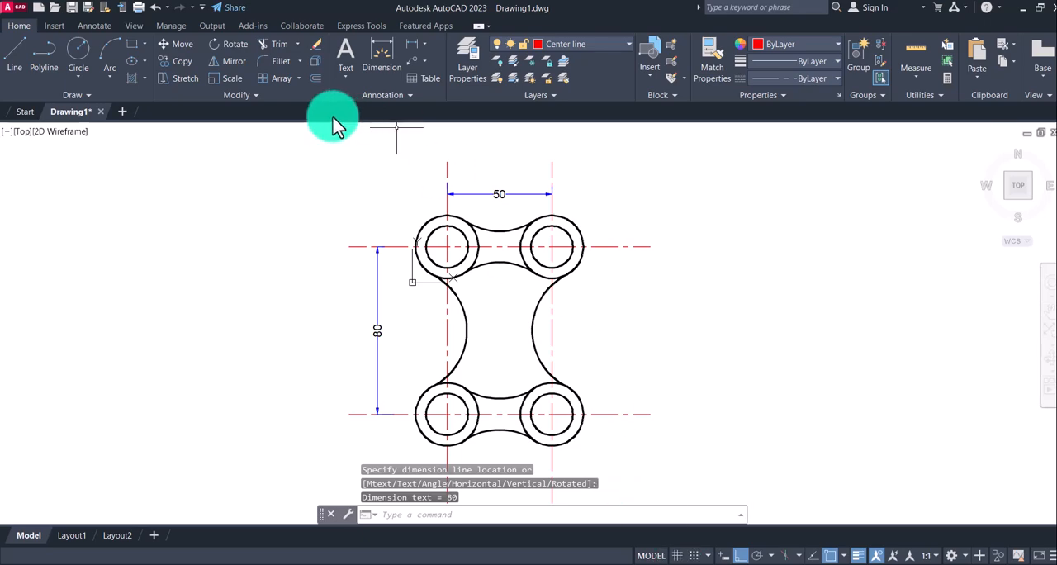
Add radius dimensions to the outer and inner circles of the upper-right hole, with both texts placed outside the plate
left_click(727, 563)
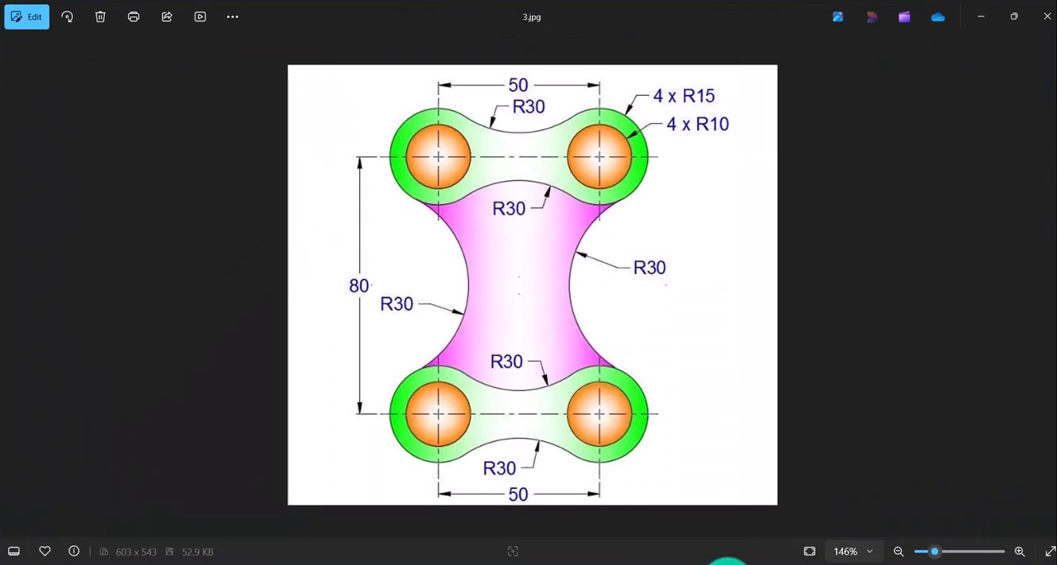
left_click(727, 563)
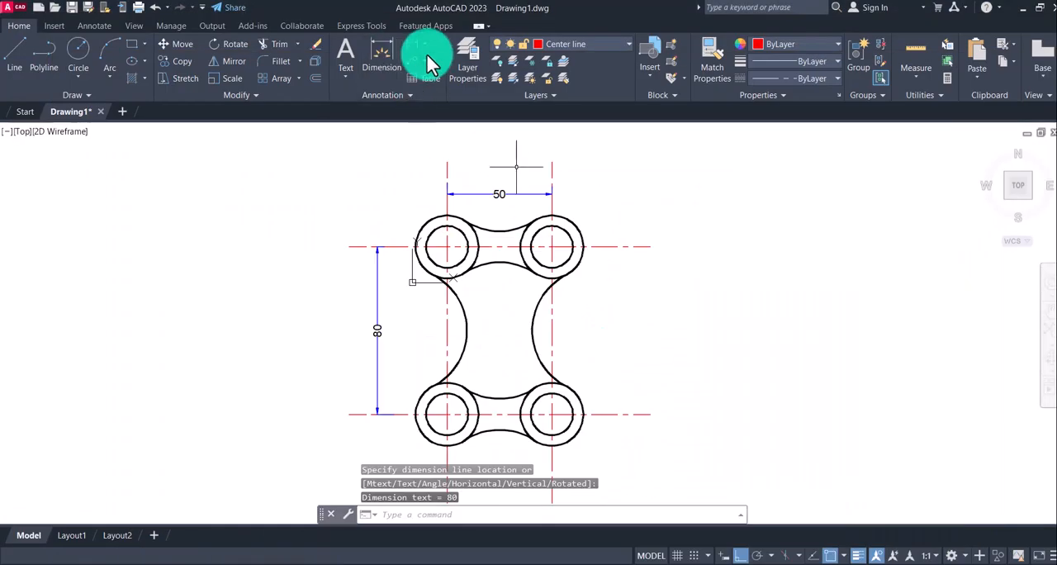
left_click(424, 46)
left_click(433, 182)
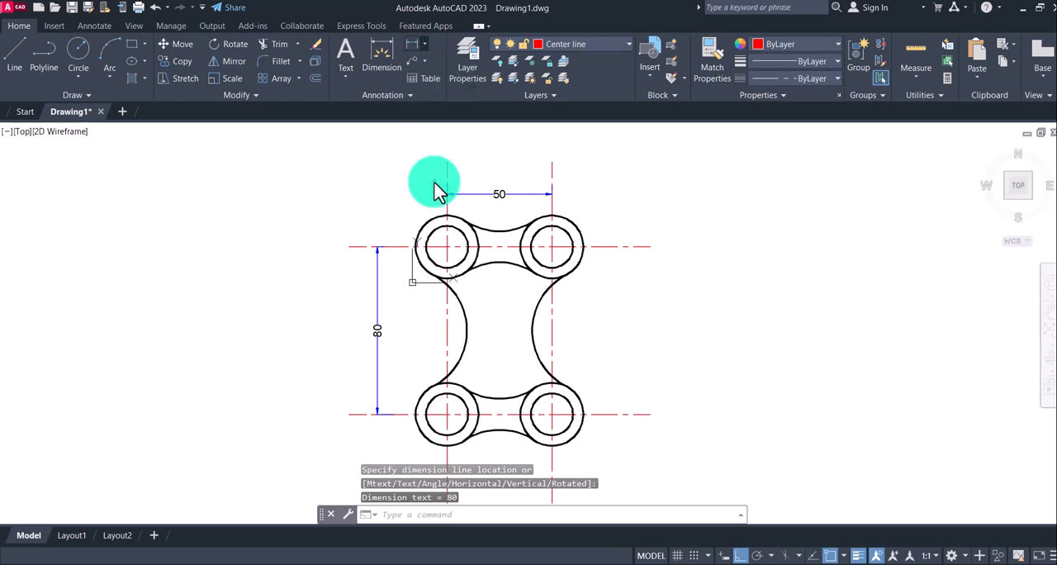
left_click(575, 223)
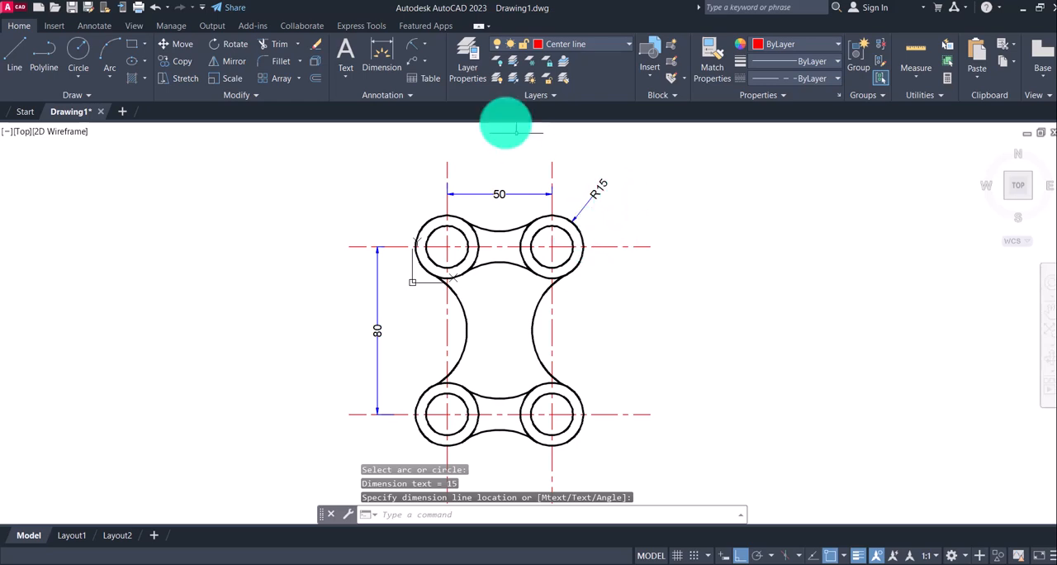
left_click(415, 45)
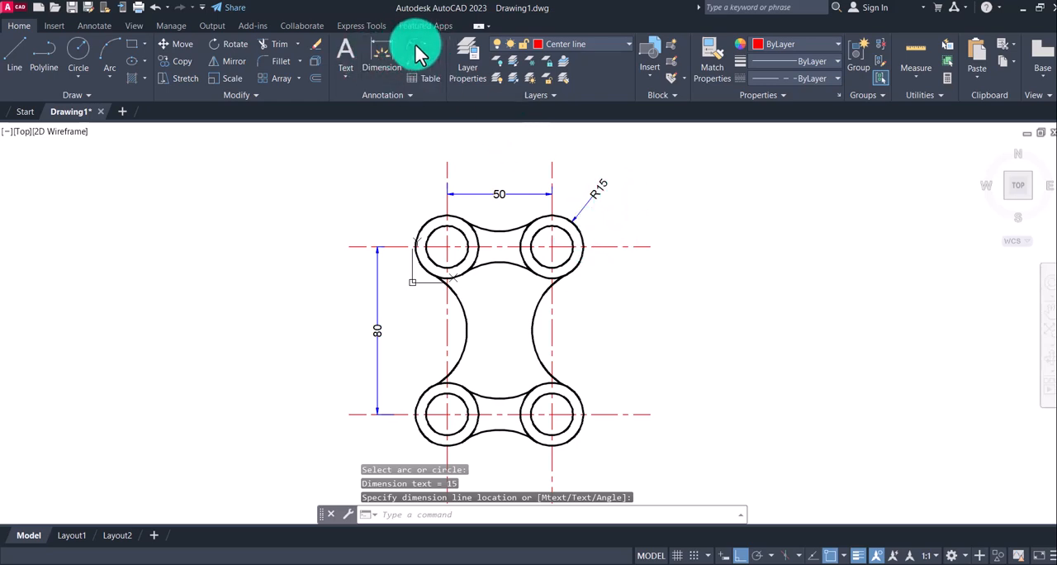
left_click(568, 237)
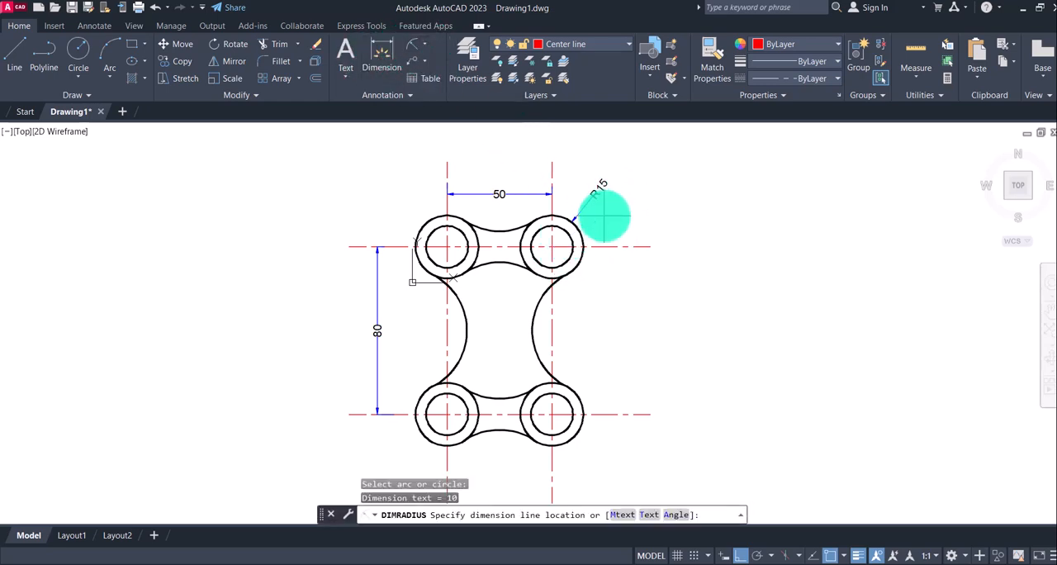
left_click(618, 219)
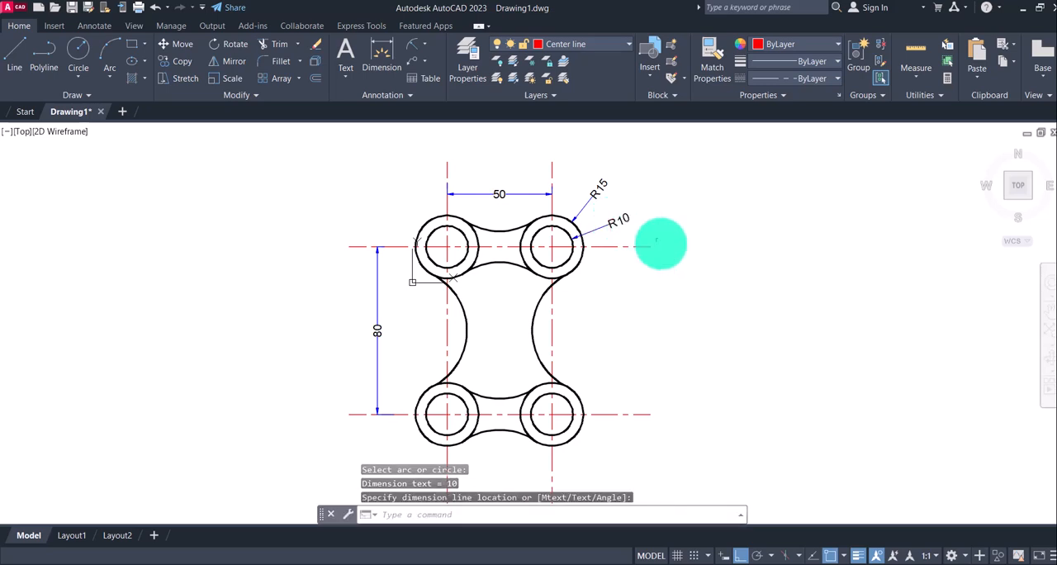
Prefix the outer circle's radius dimension text with the quantity so it reads 4 xR15, matching 3.jpg
left_click(722, 560)
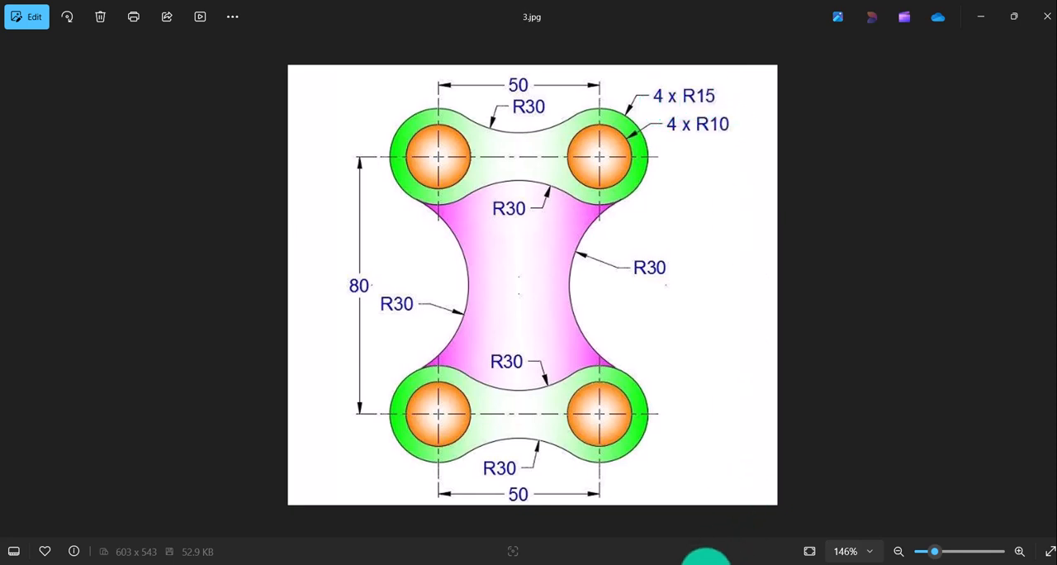
left_click(685, 559)
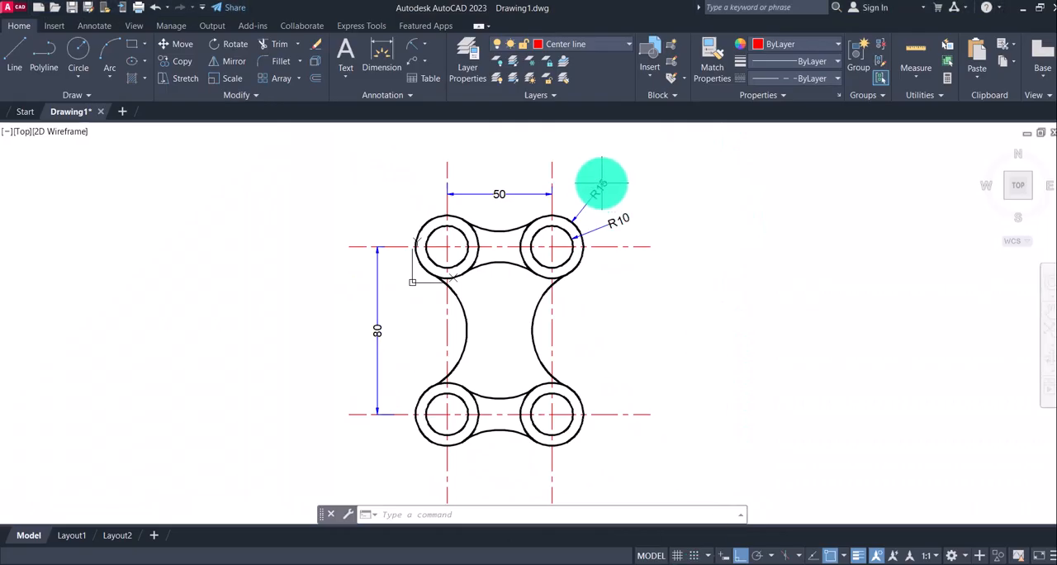
double_click(597, 189)
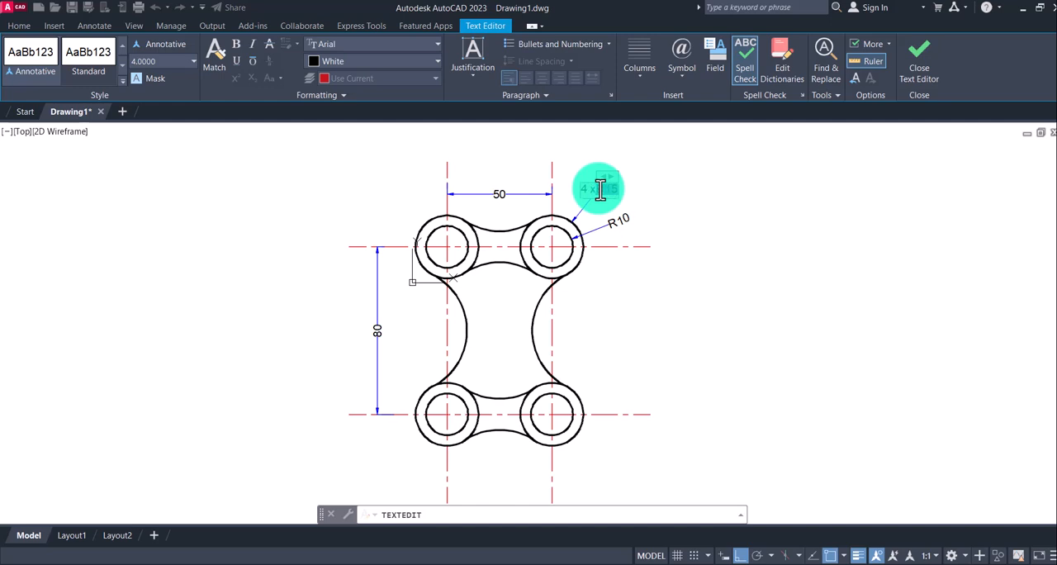
left_click(722, 193)
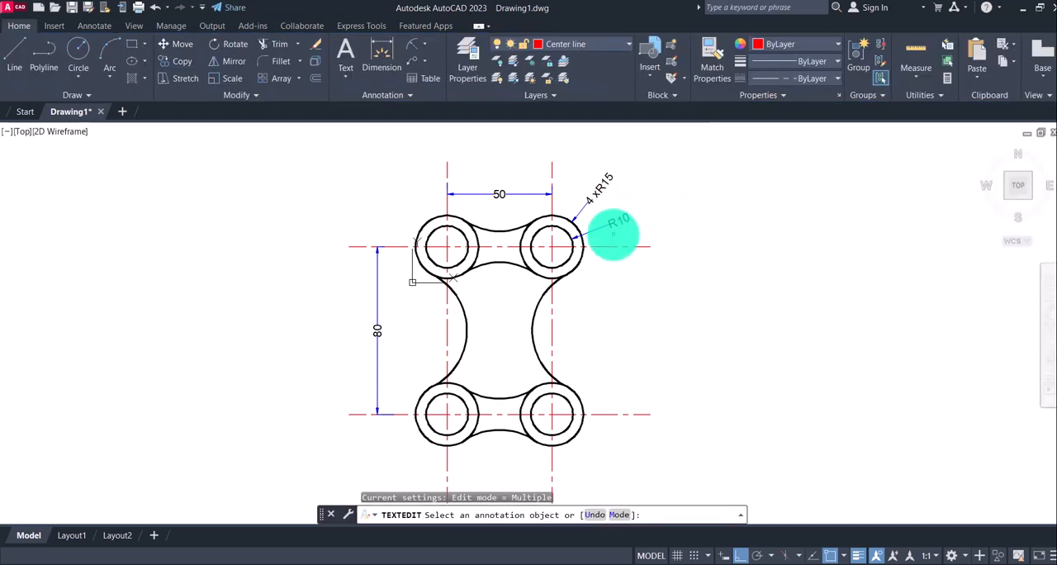
Prefix the inner circle's radius dimension text with the quantity so it reads 4 xR10
left_click(619, 223)
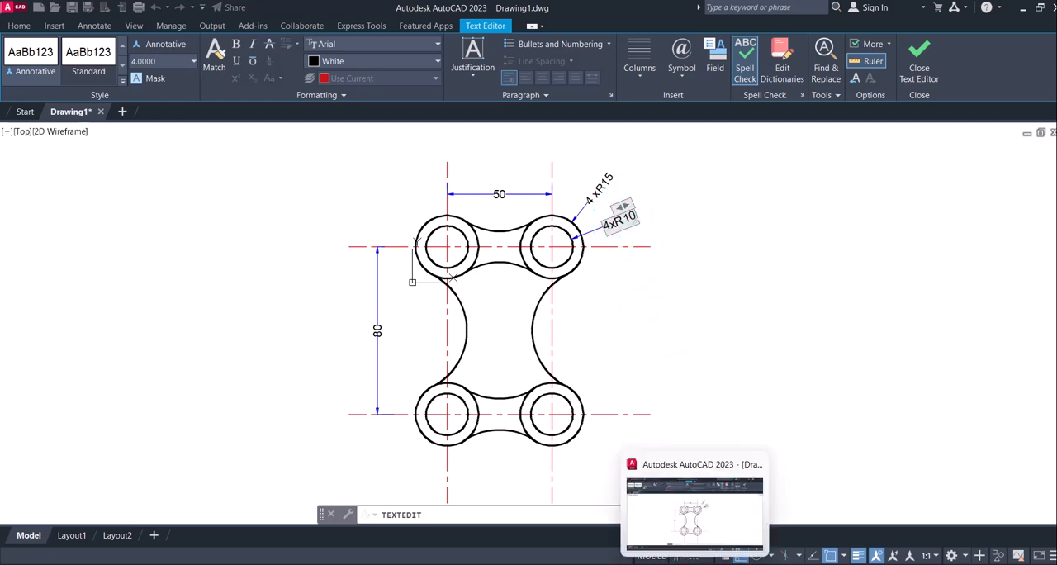
left_click(728, 564)
left_click(728, 564)
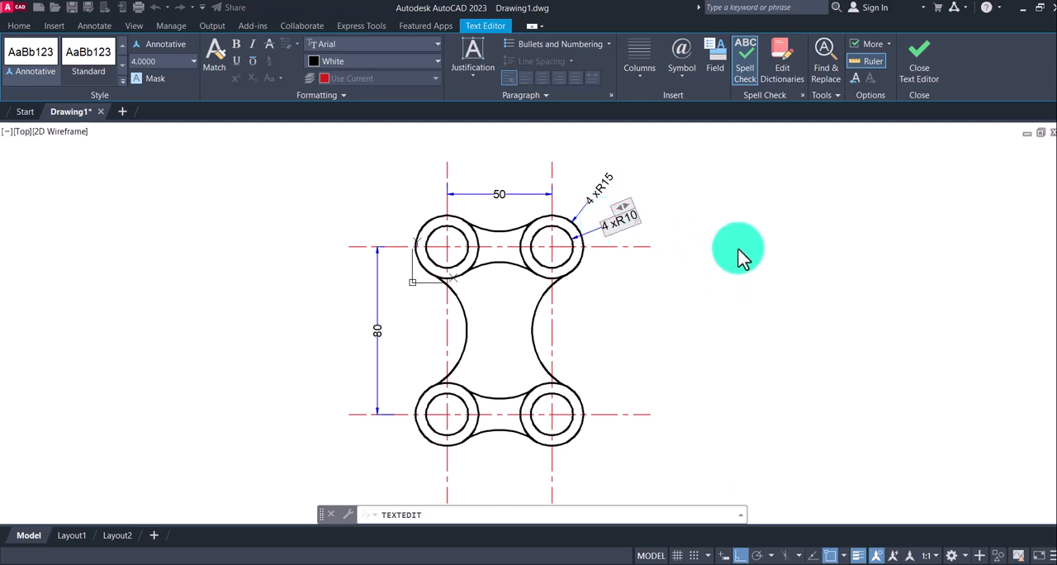
left_click(733, 221)
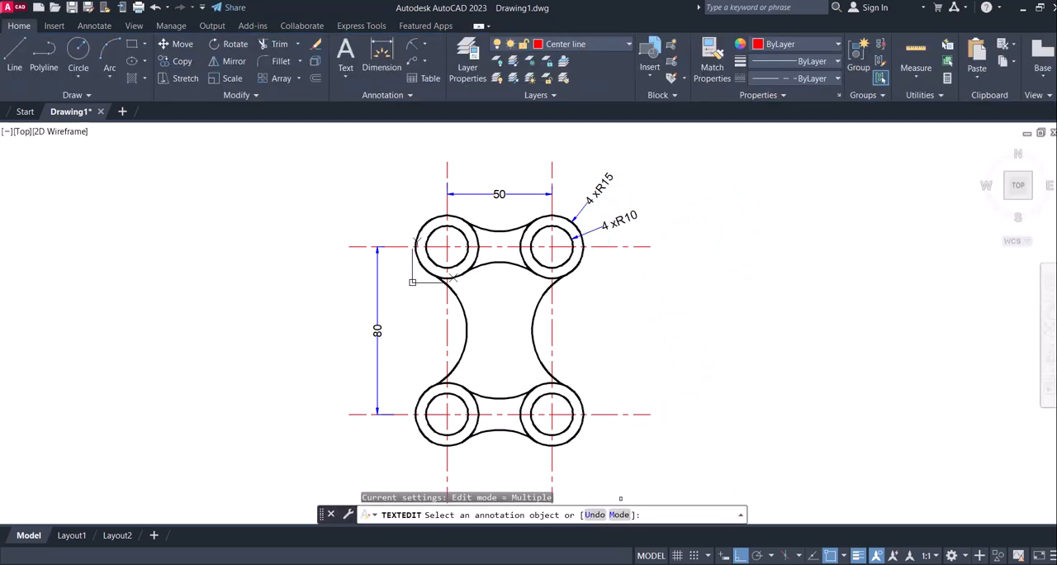
Add a radius dimension to the large concave arc on the plate's right side, with its text outside the plate
left_click(728, 564)
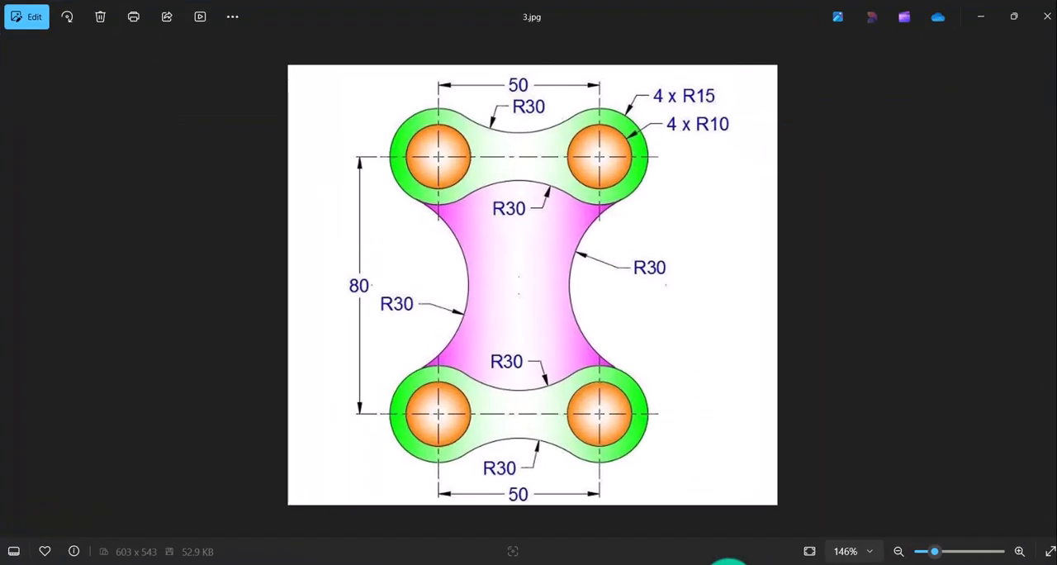
left_click(728, 563)
left_click(411, 46)
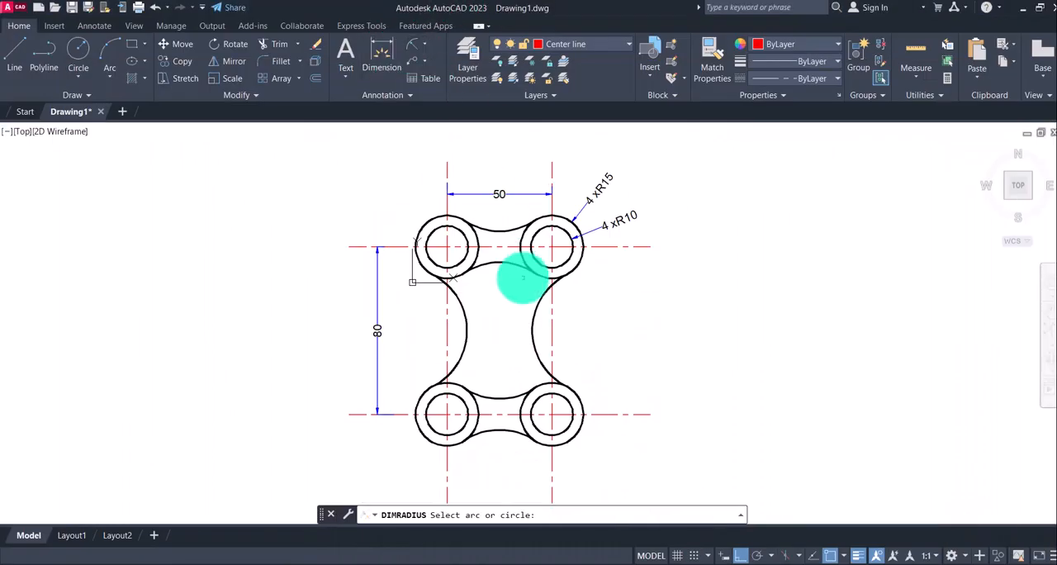
left_click(532, 320)
left_click(564, 341)
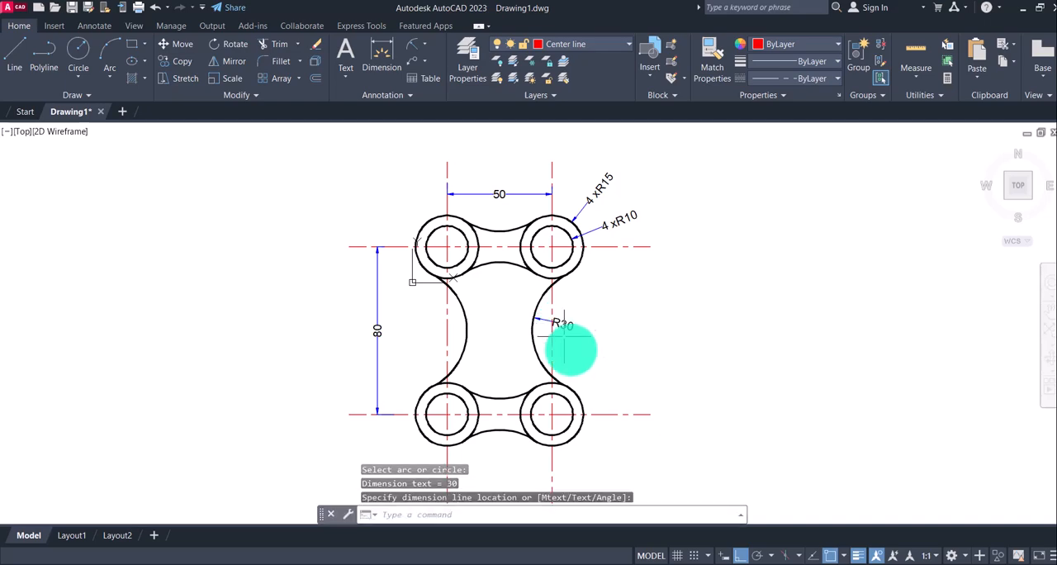
Add a radius dimension to the large concave arc on the plate's left side, with its text outside the plate
left_click(728, 564)
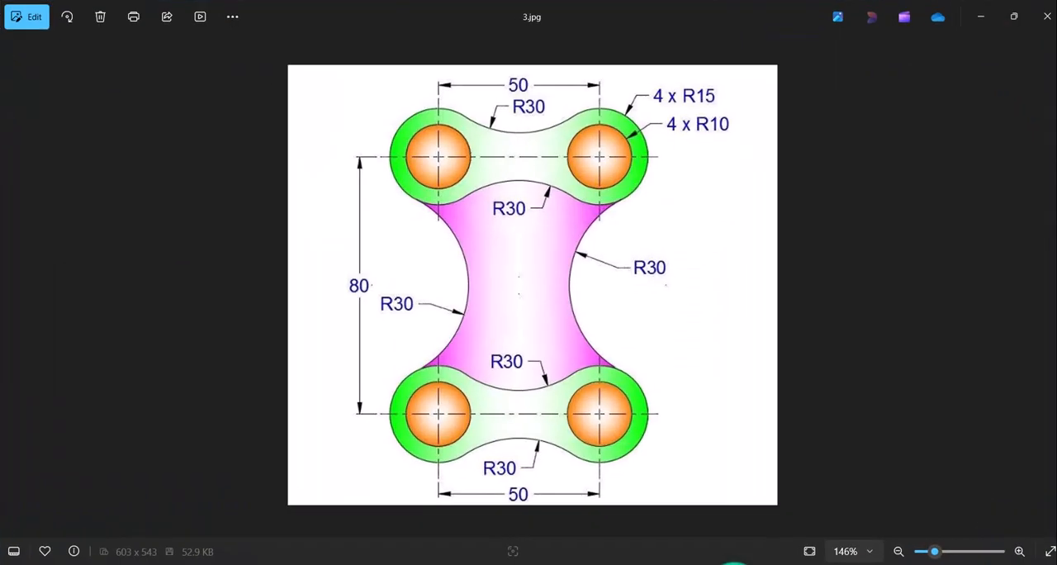
left_click(729, 563)
left_click(407, 46)
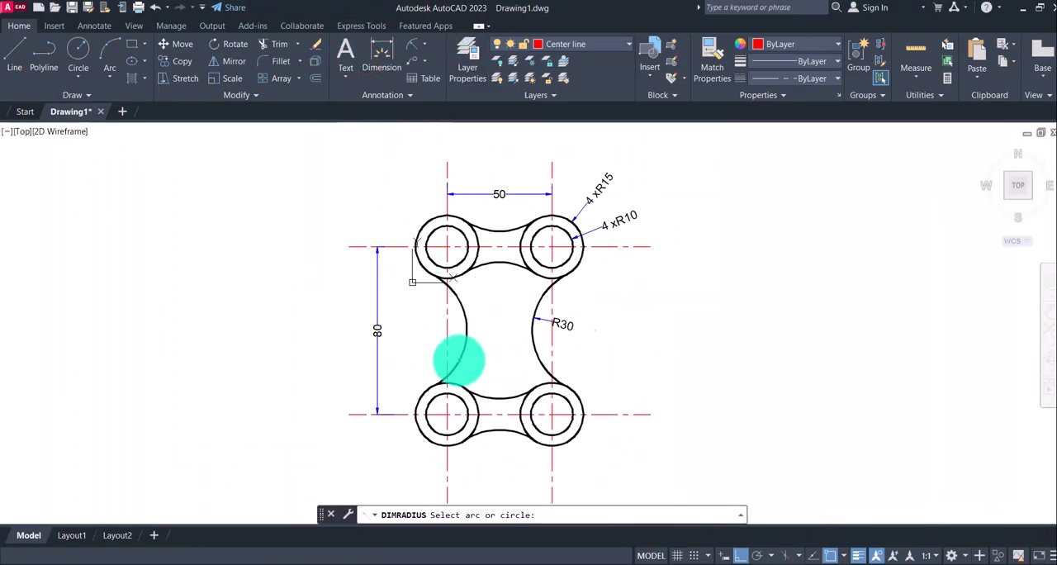
left_click(454, 353)
left_click(423, 344)
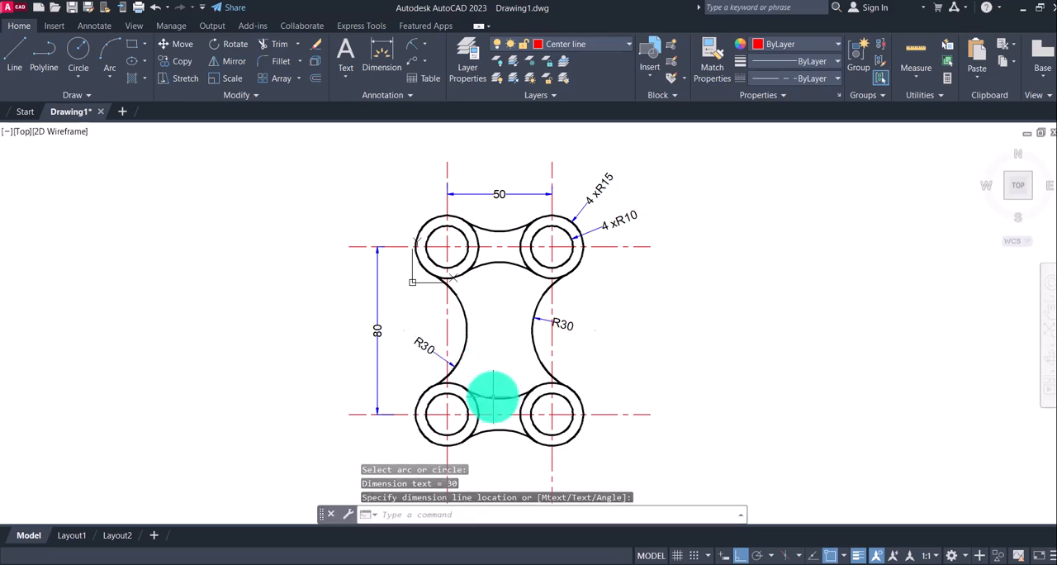
Add a radius dimension to the upper arc of the lower link, with its text inside the plate
key("Return")
left_click(493, 397)
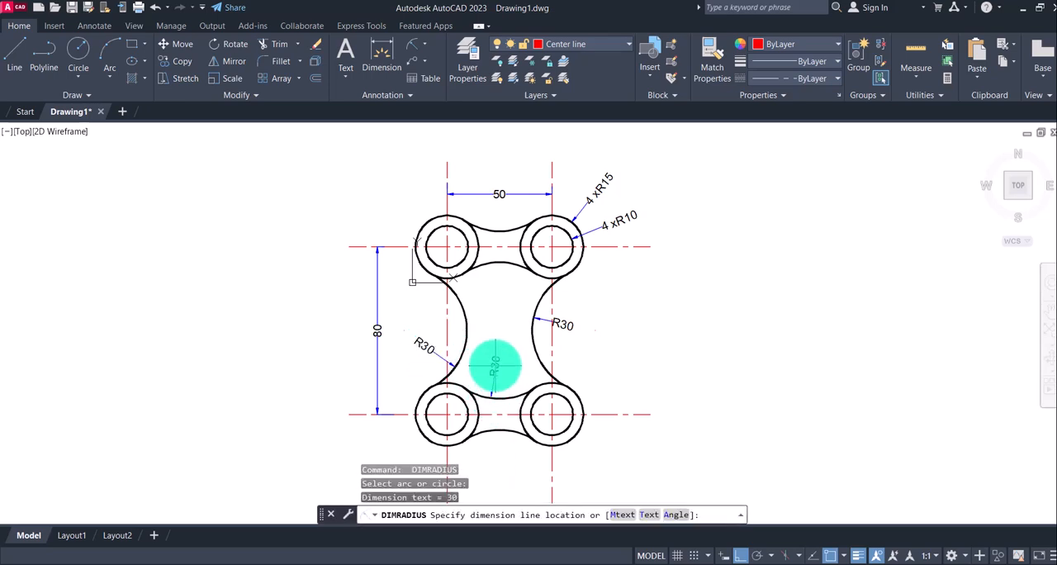
left_click(496, 366)
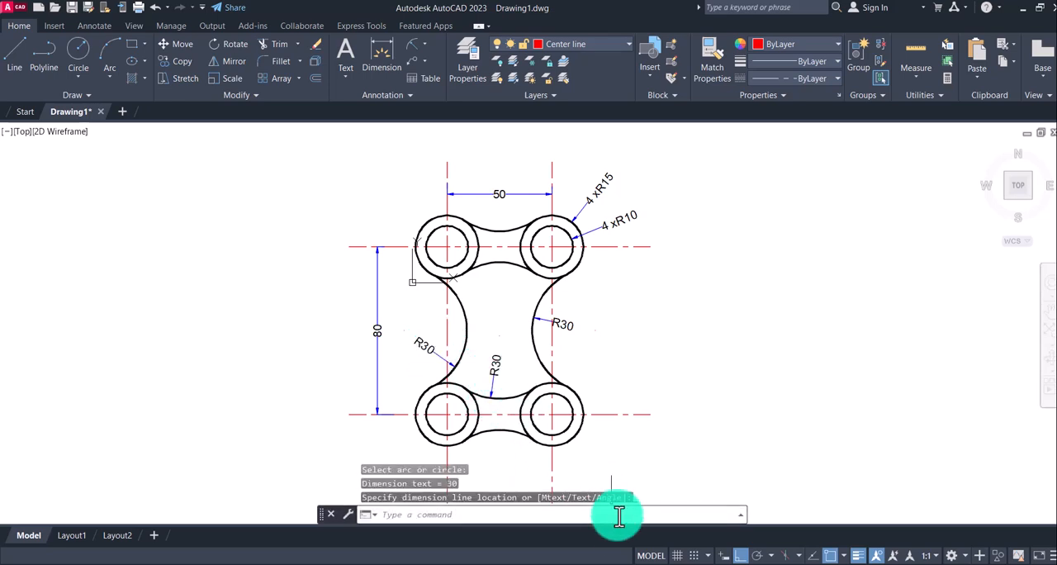
Add a horizontal linear dimension between the two vertical centre lines, placed just below the lower pair of holes
left_click(725, 563)
left_click(726, 564)
middle_click_drag(612, 356, 622, 276)
left_click(424, 43)
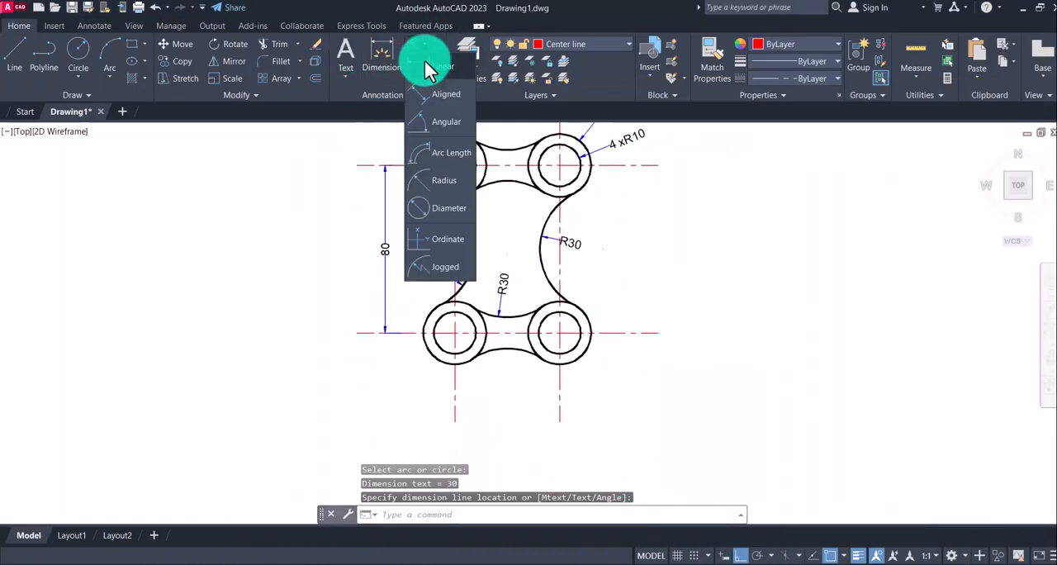
left_click(430, 89)
left_click(455, 385)
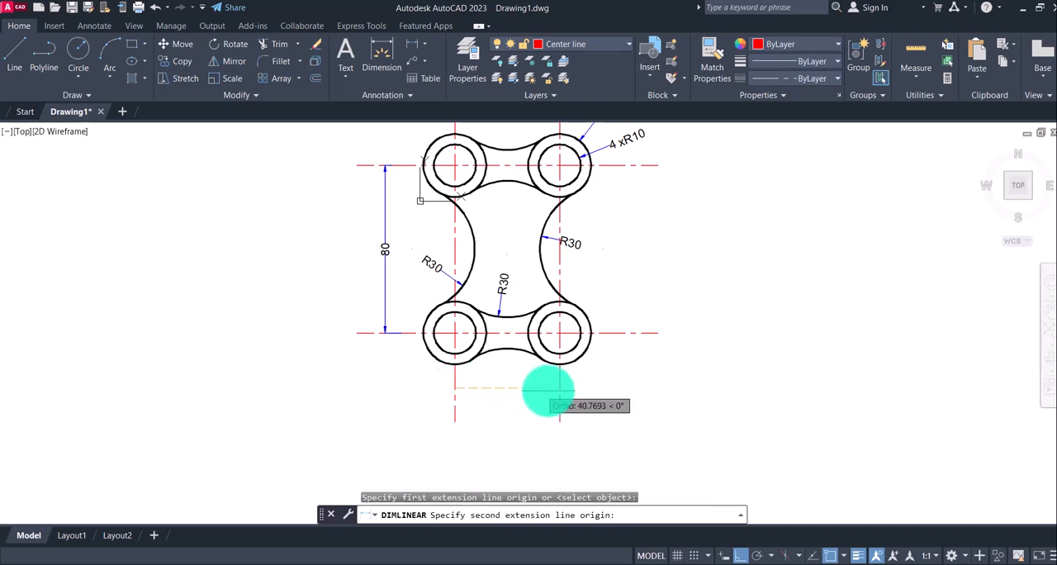
left_click(559, 388)
left_click(549, 379)
middle_click_drag(549, 375, 560, 401)
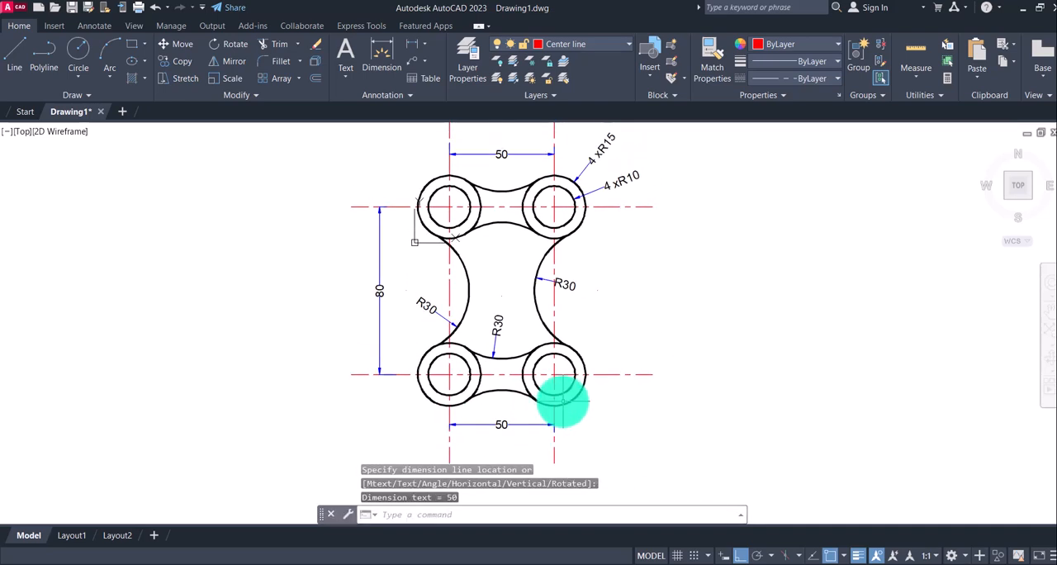
Compare the dimensioned drawing with reference image 3.jpg
left_click(726, 564)
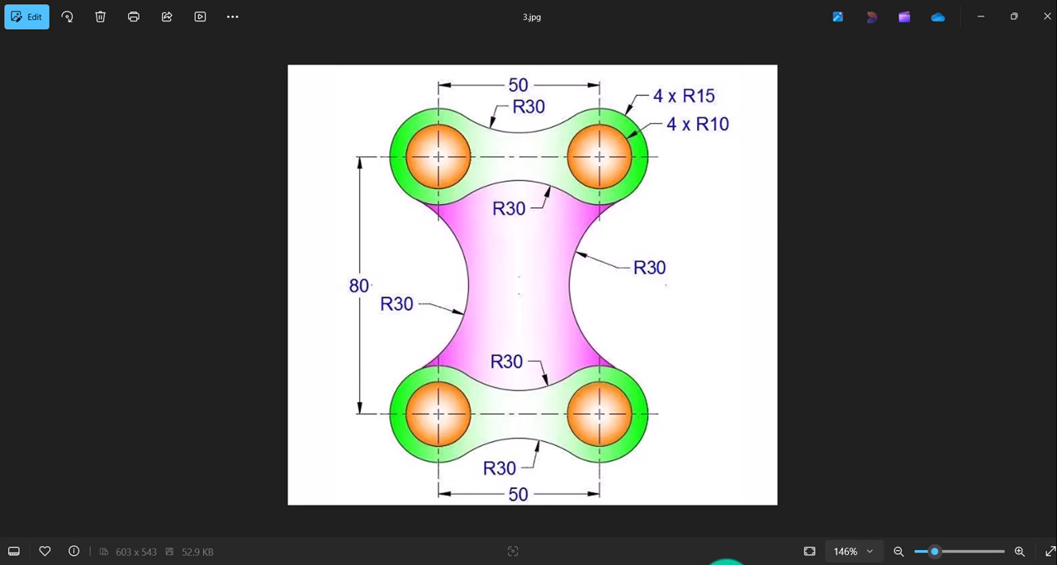
left_click(725, 563)
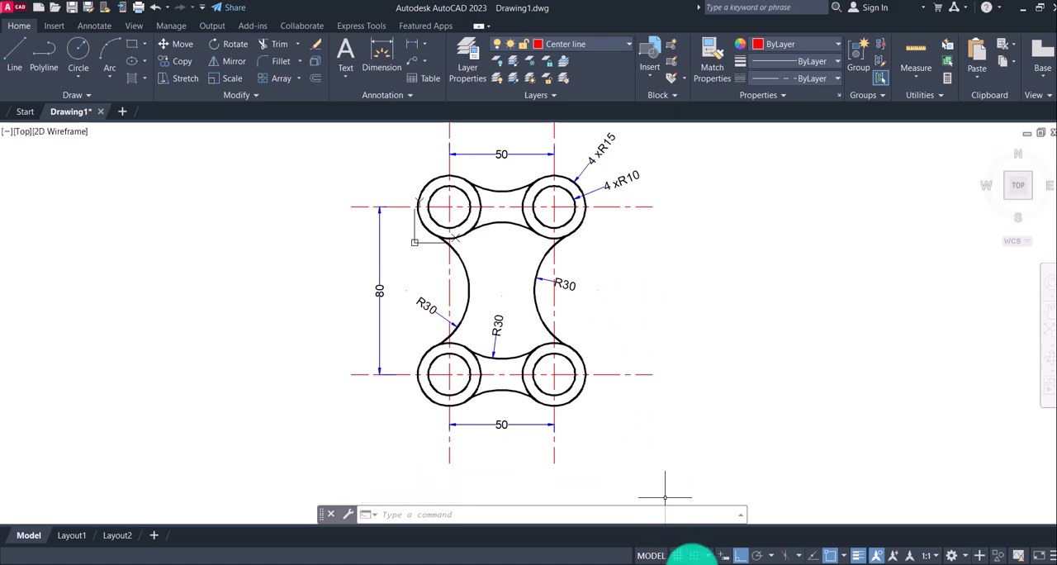
left_click(725, 563)
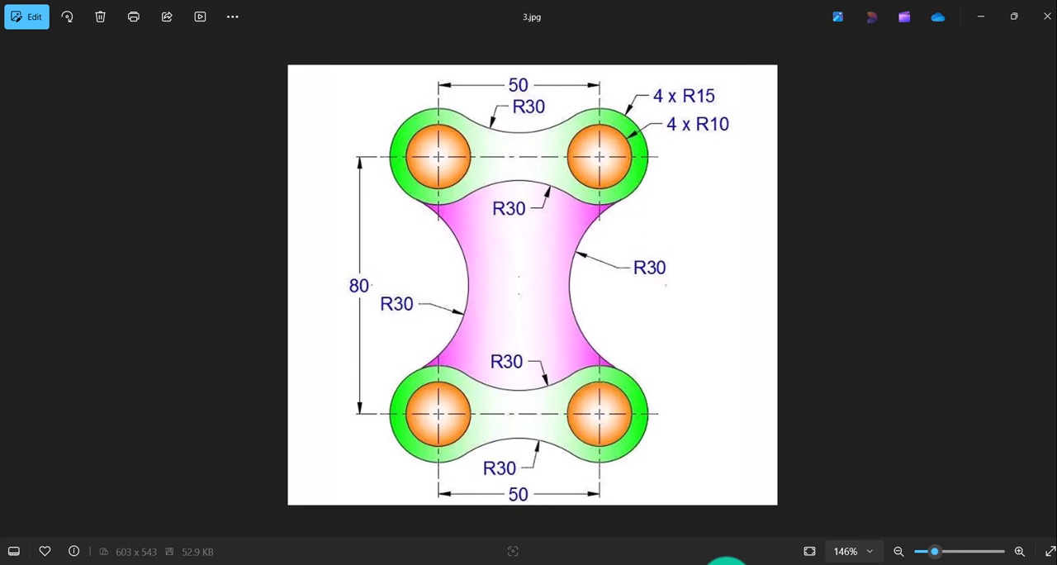
left_click(726, 563)
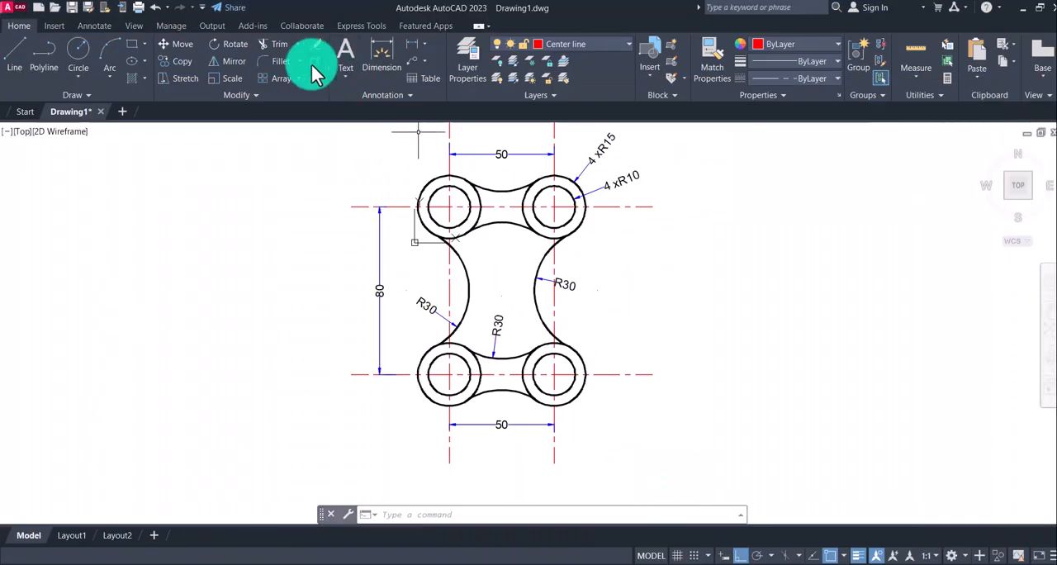
Fill the plate's central body with a GR_CYLIN gradient using colour 147,39,143 and yellow, checking the reference image for its fill
left_click(144, 76)
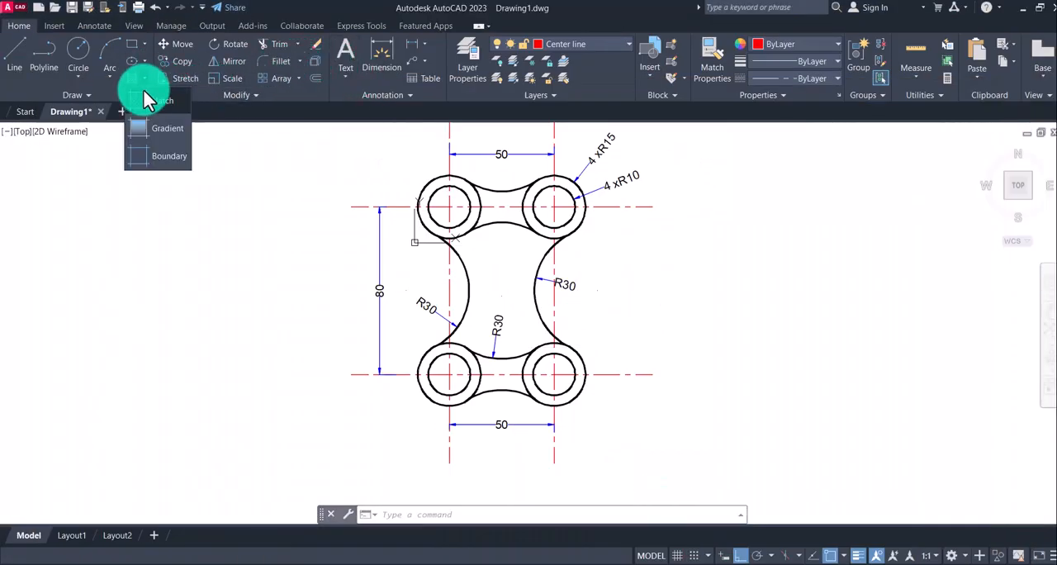
left_click(142, 125)
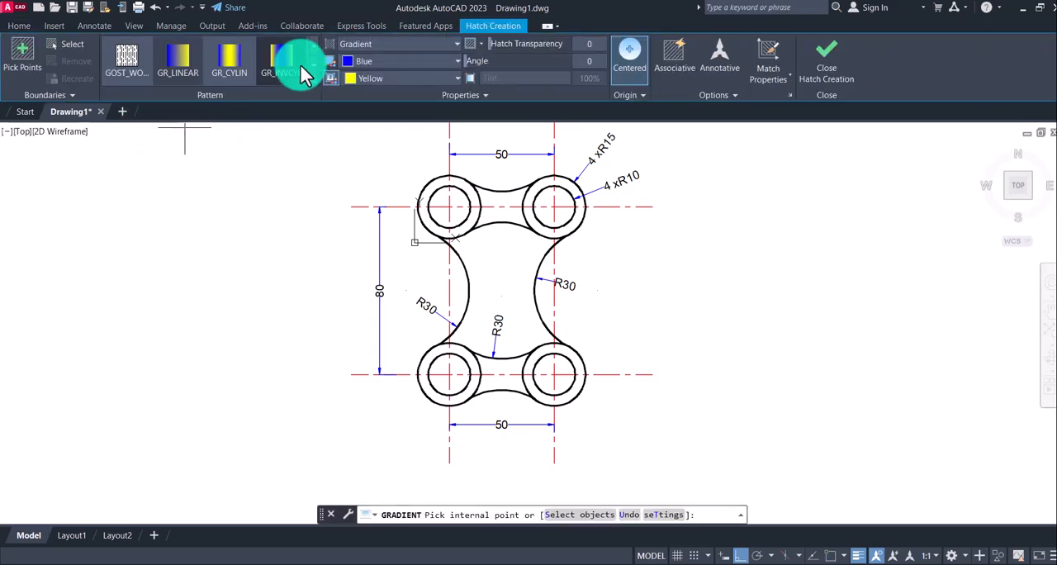
left_click(710, 553)
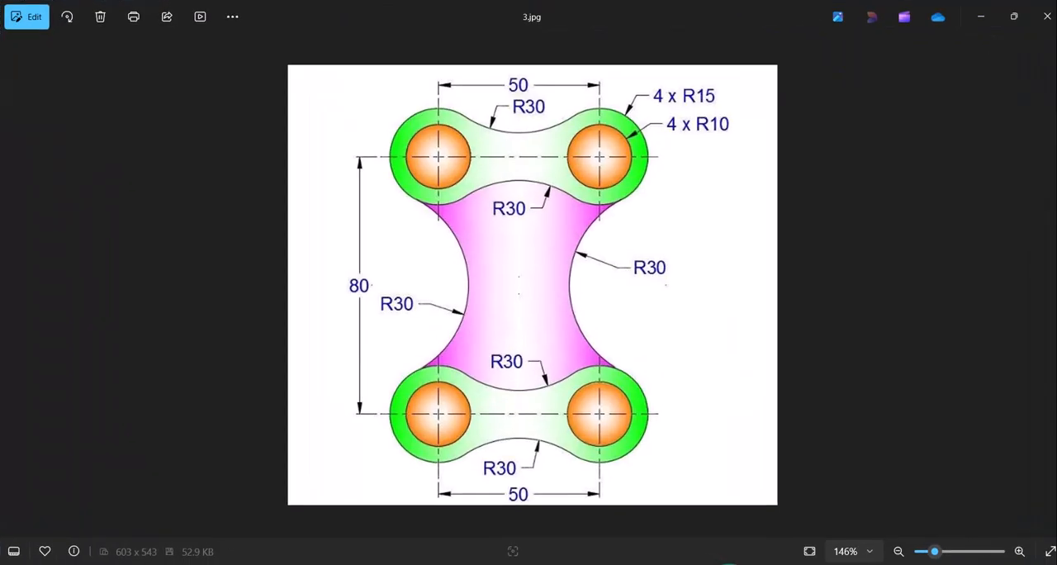
left_click(707, 549)
left_click(346, 42)
left_click(283, 83)
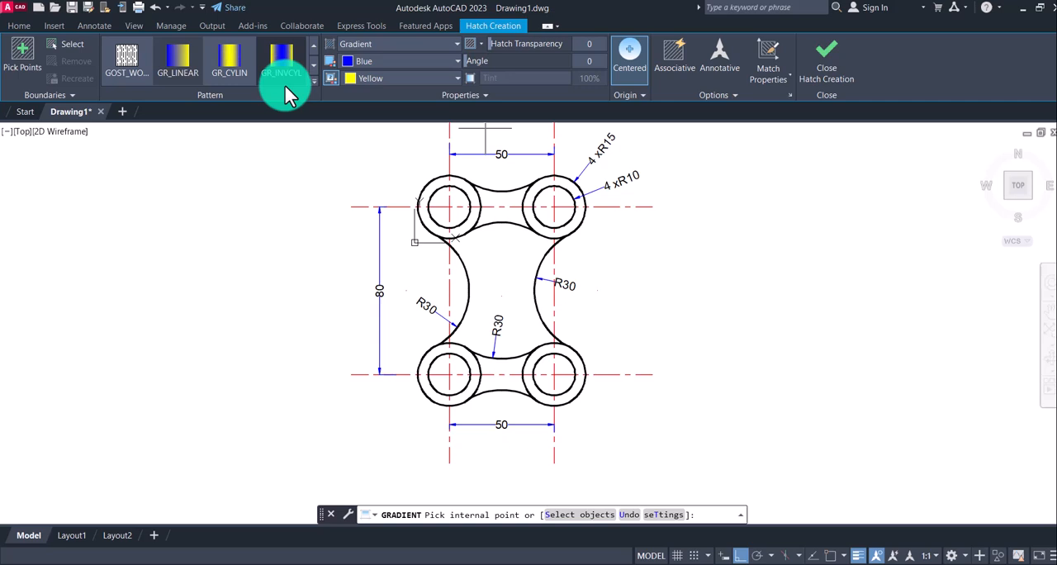
left_click(369, 62)
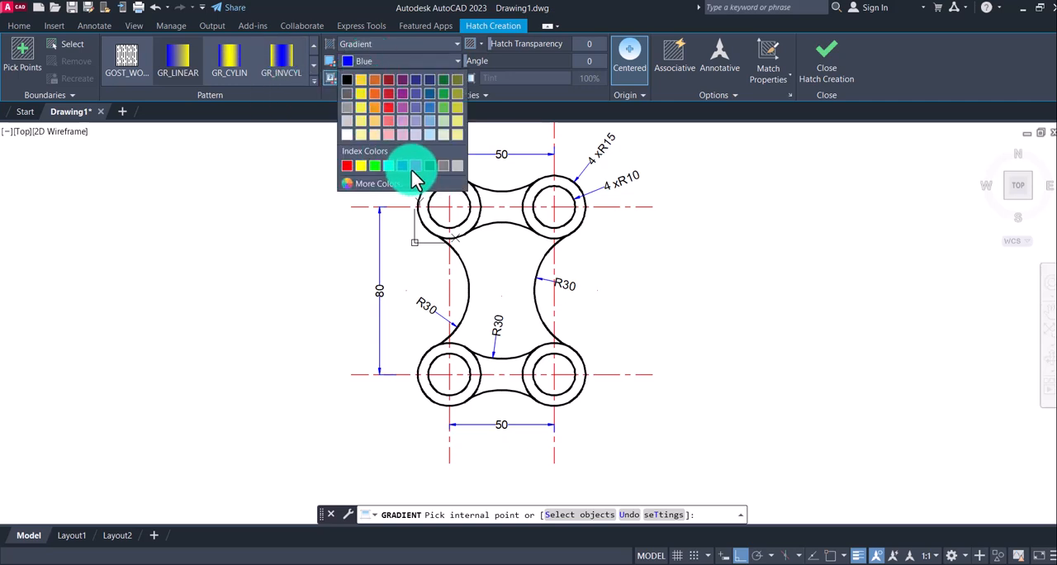
left_click(402, 90)
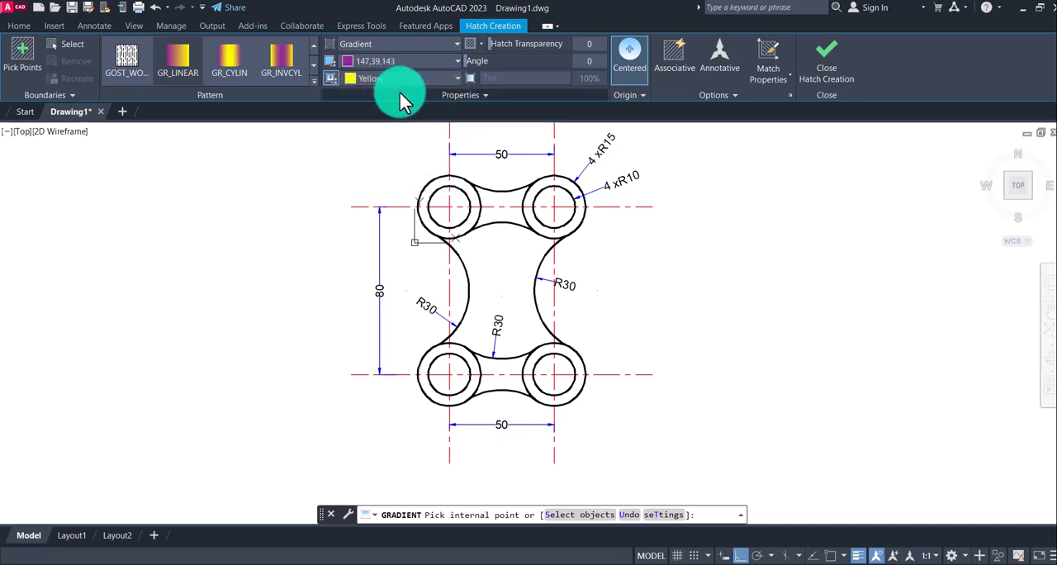
left_click(230, 63)
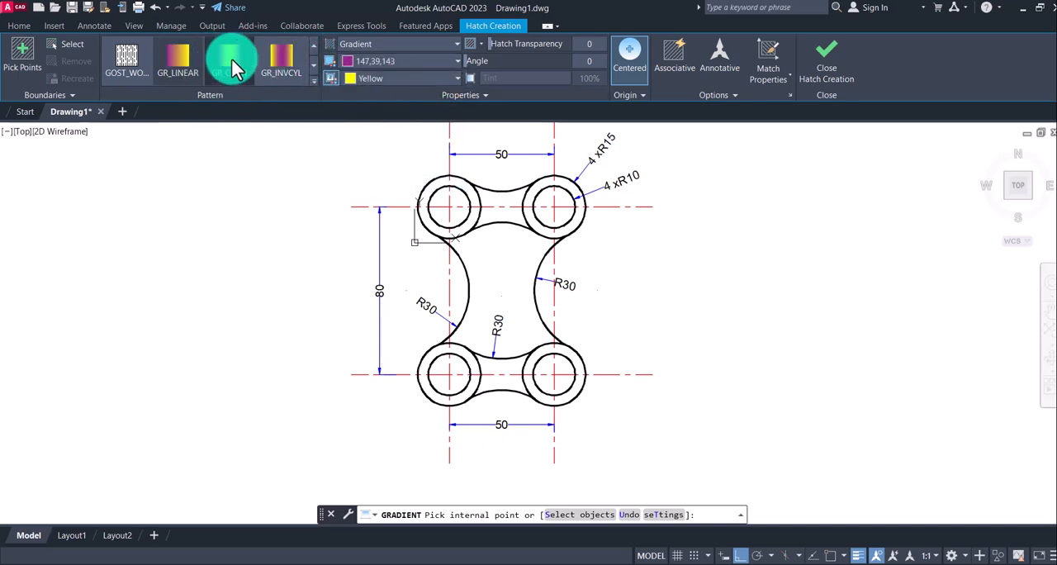
left_click(516, 272)
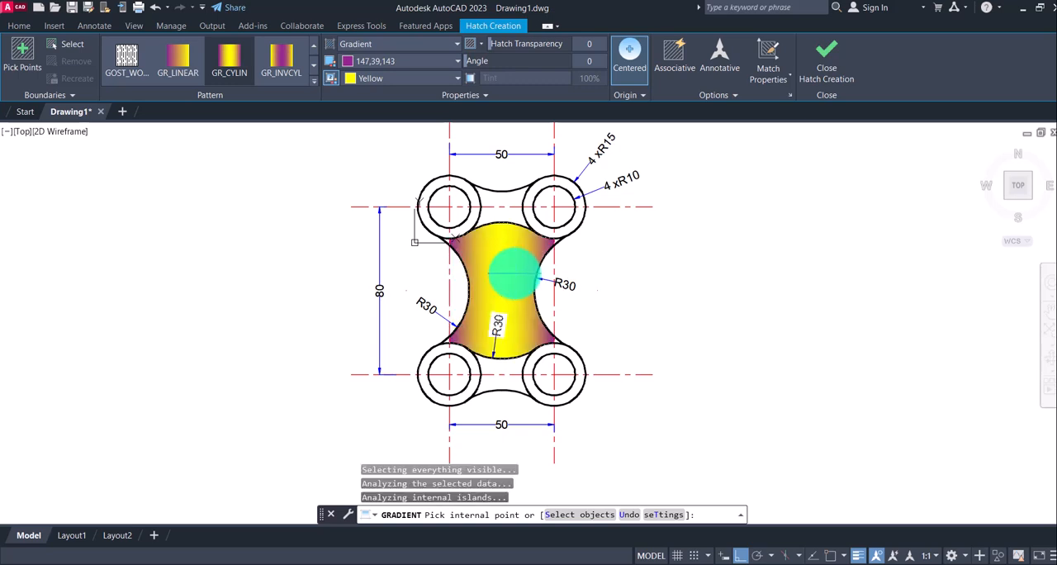
left_click(830, 71)
Check the link fill in the reference image and set the gradient colours to 19,155,72 and 254,204,102
left_click(722, 561)
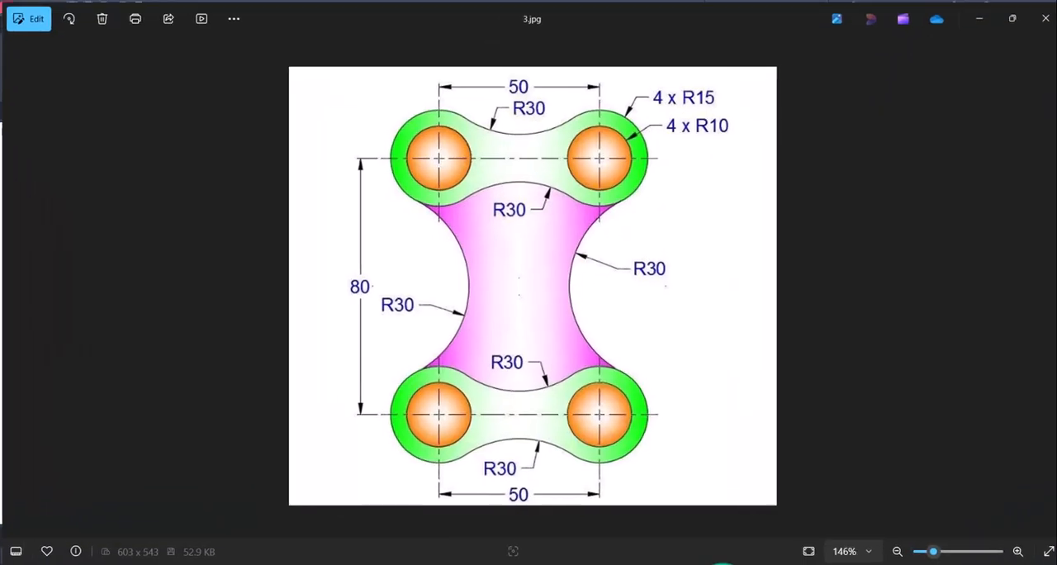
left_click(722, 563)
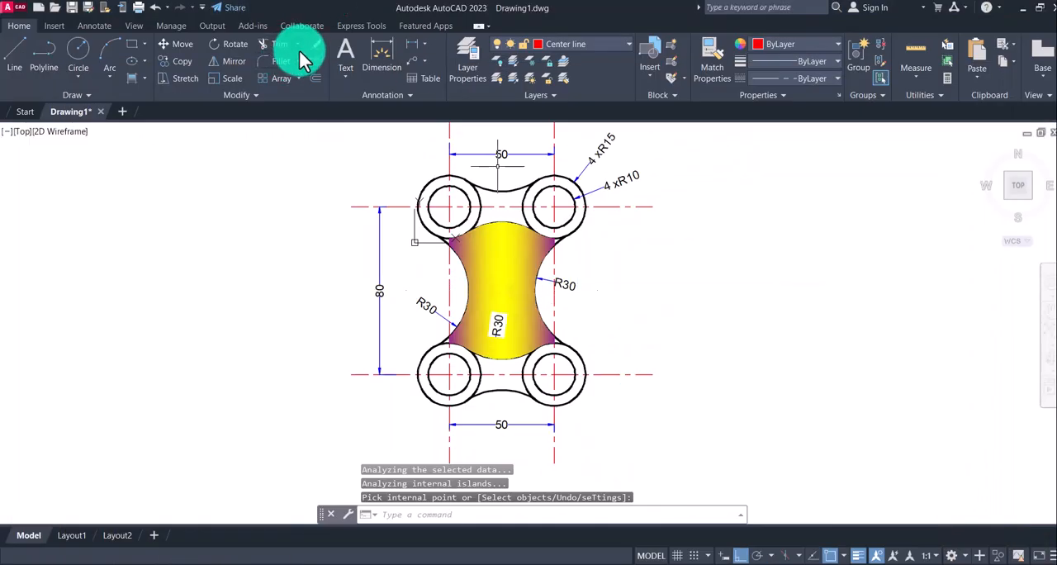
left_click(143, 78)
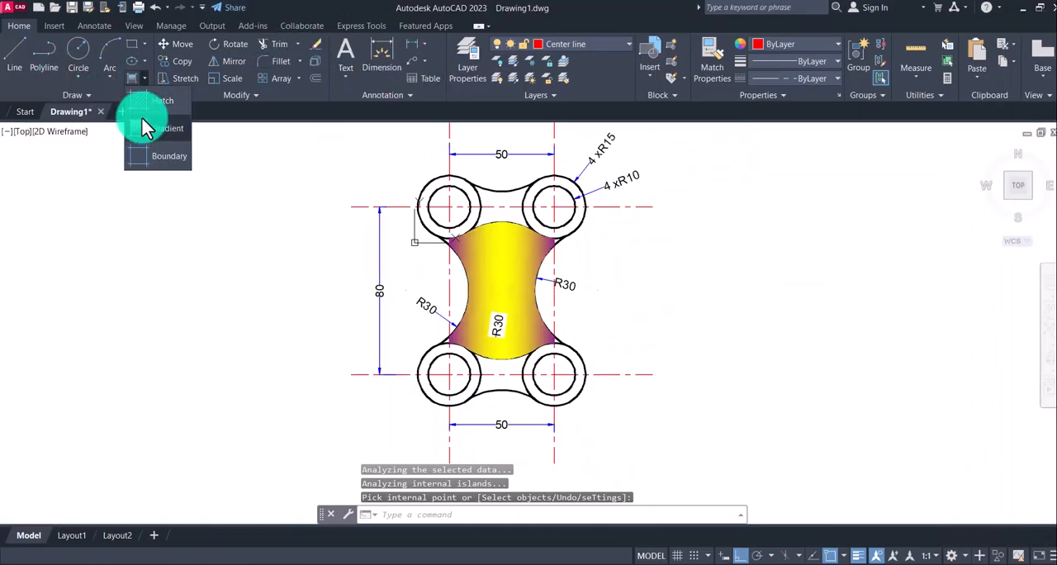
left_click(143, 128)
left_click(386, 61)
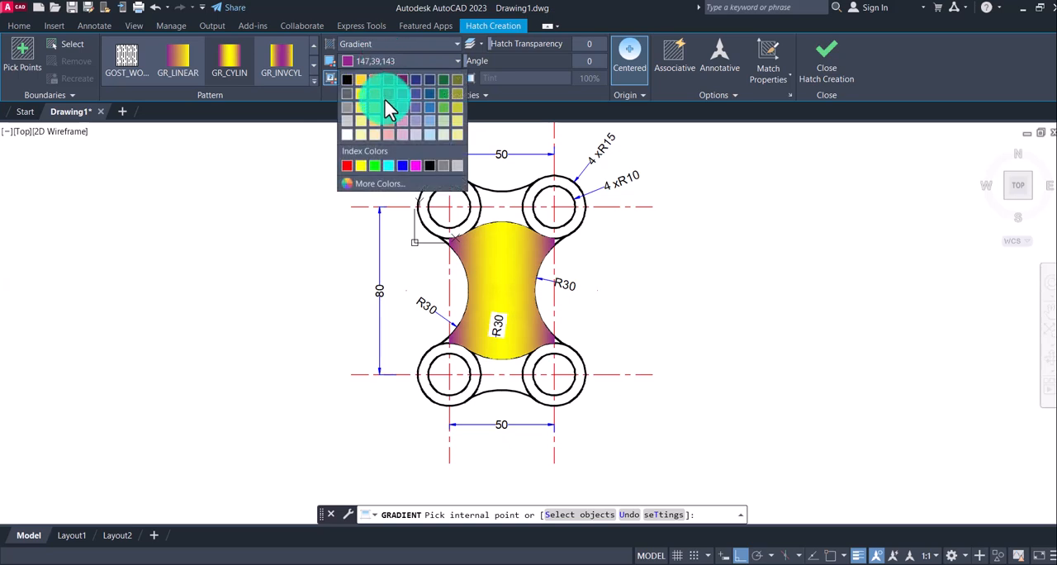
left_click(442, 93)
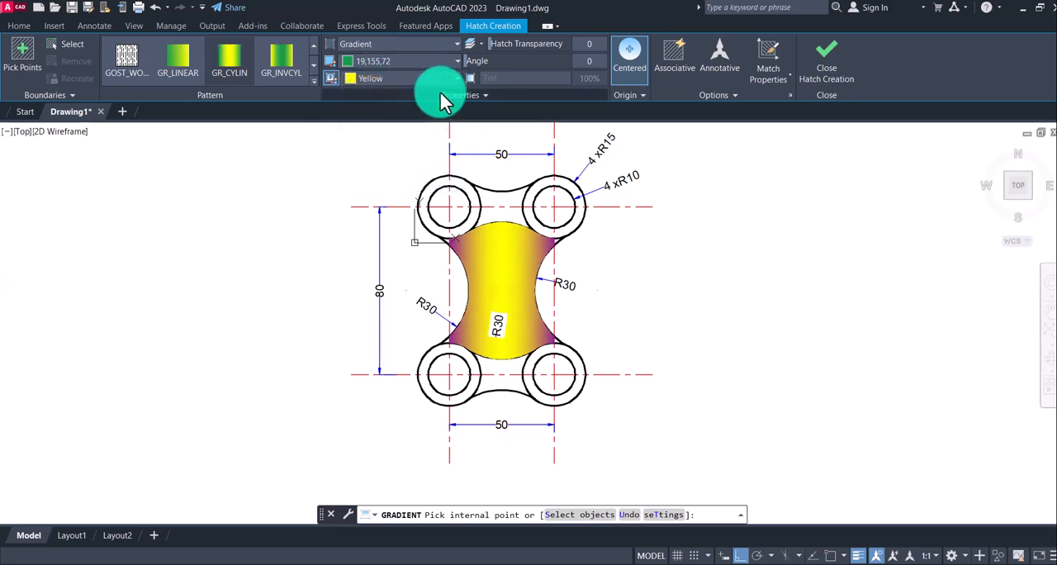
left_click(357, 79)
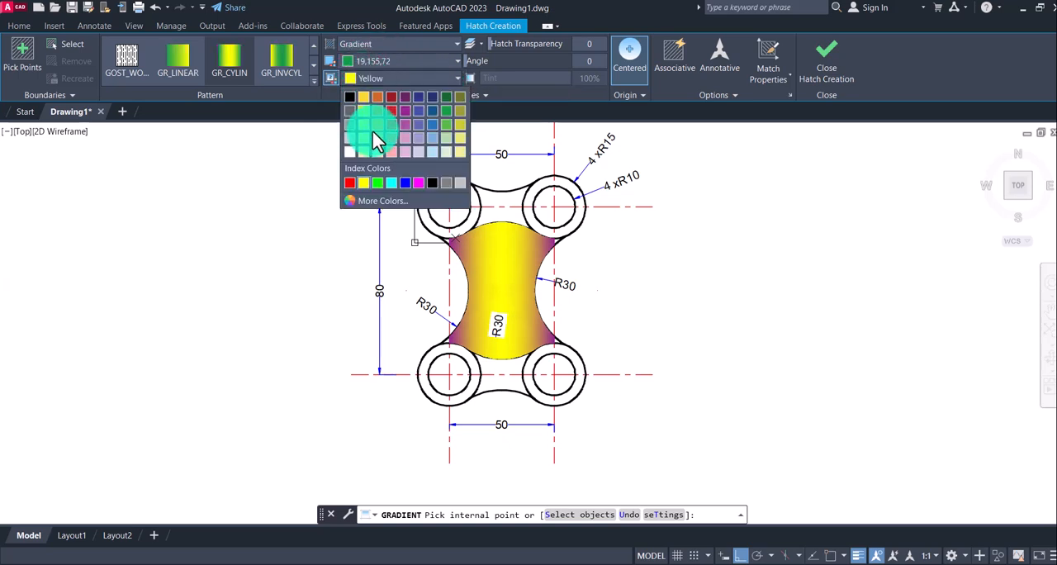
left_click(378, 138)
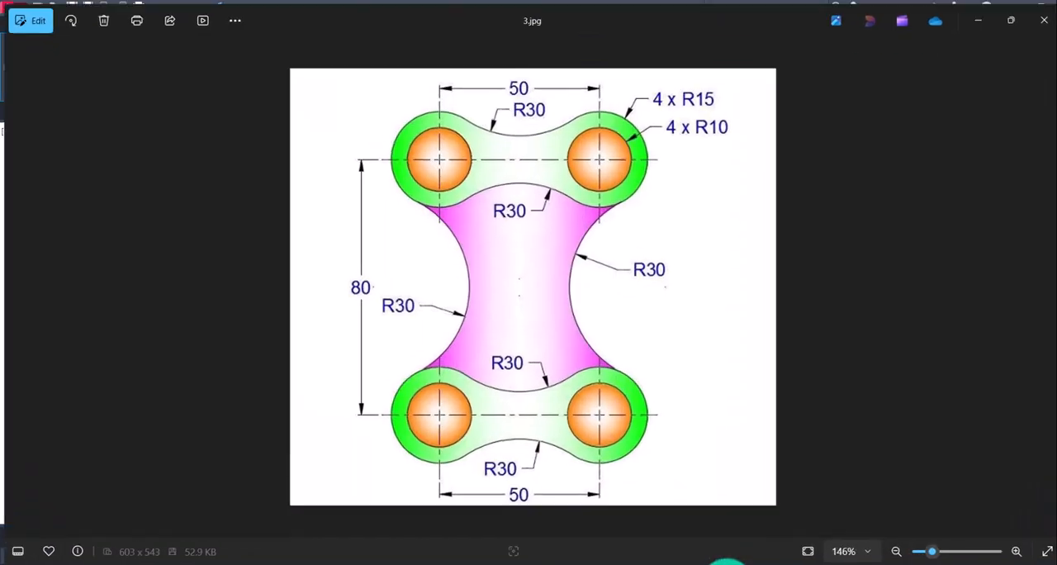
Examine the outlines of the green upper and lower links in reference image 3.jpg
left_click(727, 563)
left_click(727, 564)
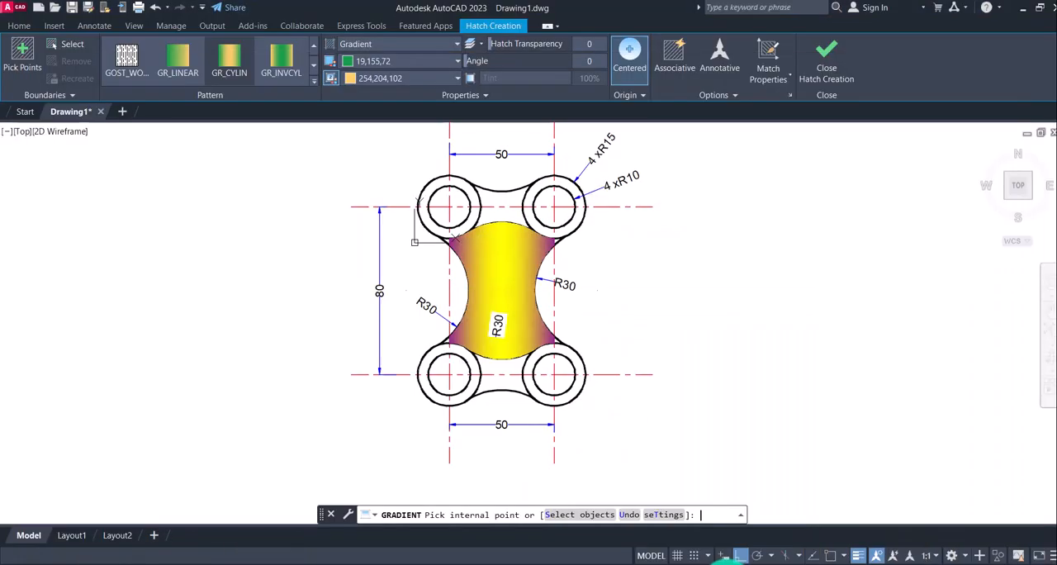
left_click(727, 563)
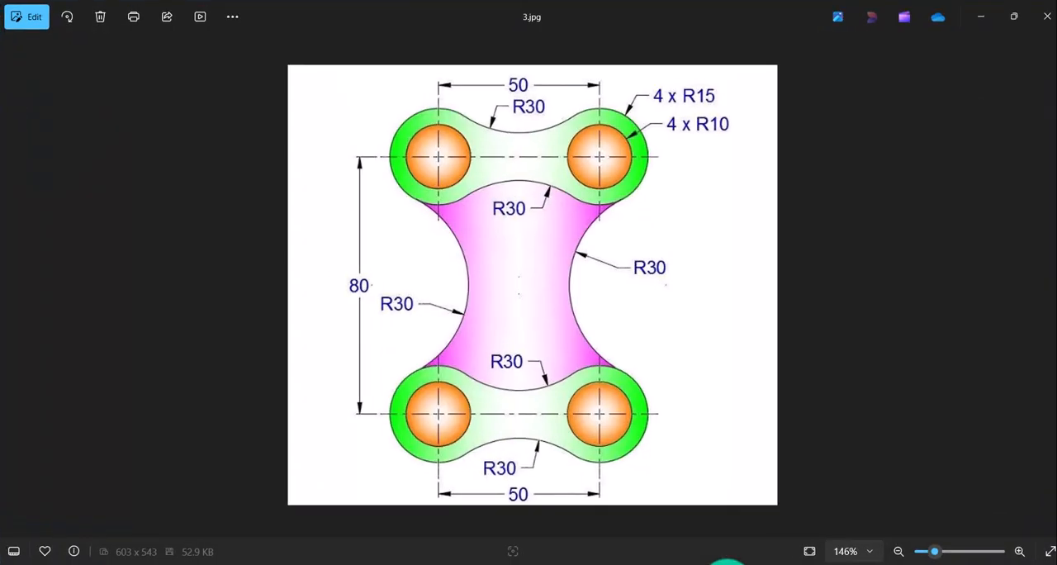
left_click(727, 564)
left_click(727, 564)
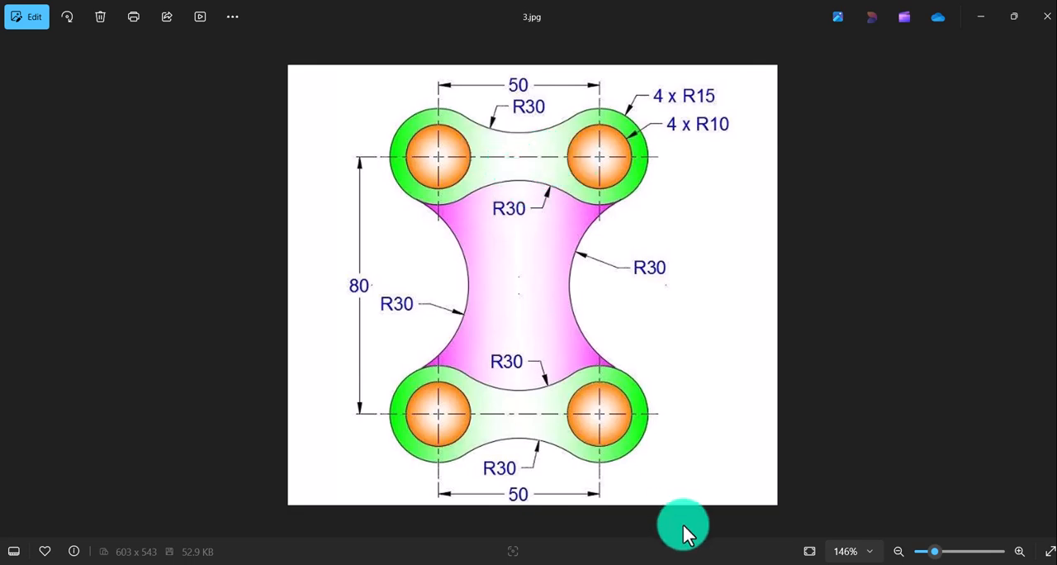
left_click(716, 563)
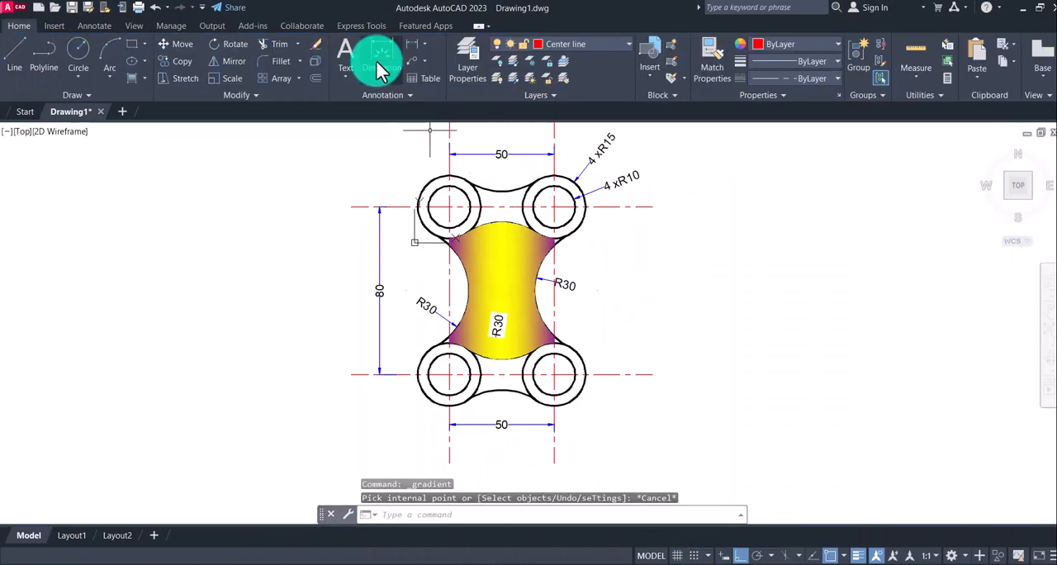
Trim the inner arcs of the four outer circles where they cross the upper and lower links
left_click(272, 41)
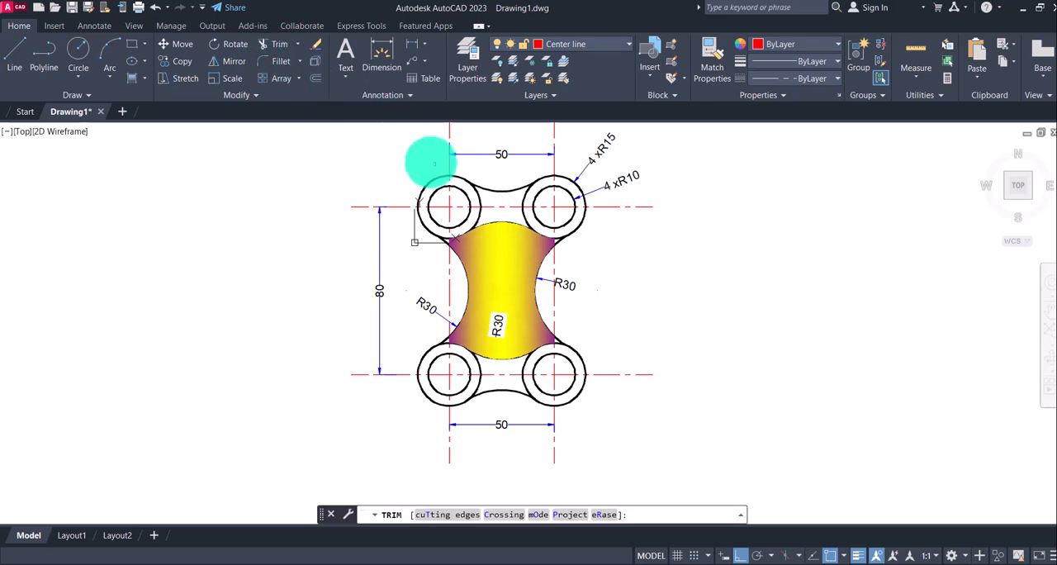
left_click(482, 193)
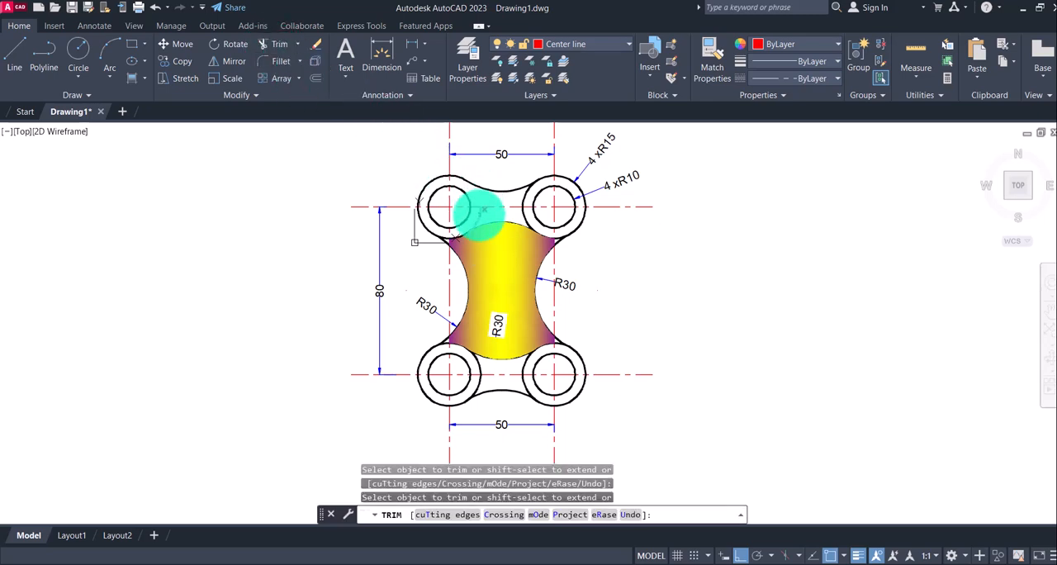
left_click(529, 198)
left_click(487, 367)
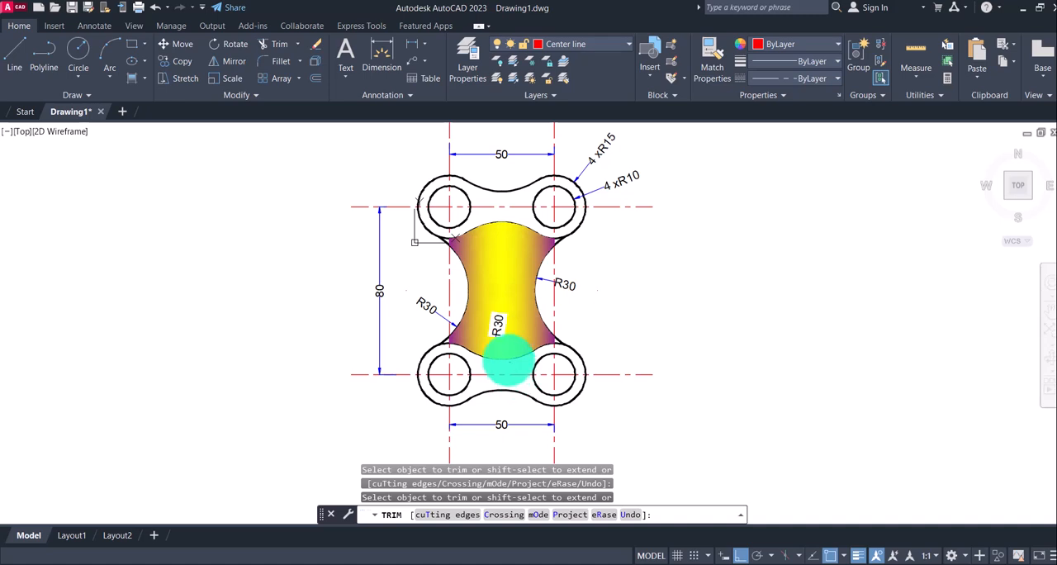
key("Escape")
Fill the upper link around its two holes with the 19,155,72 to 254,204,102 gradient
left_click(142, 79)
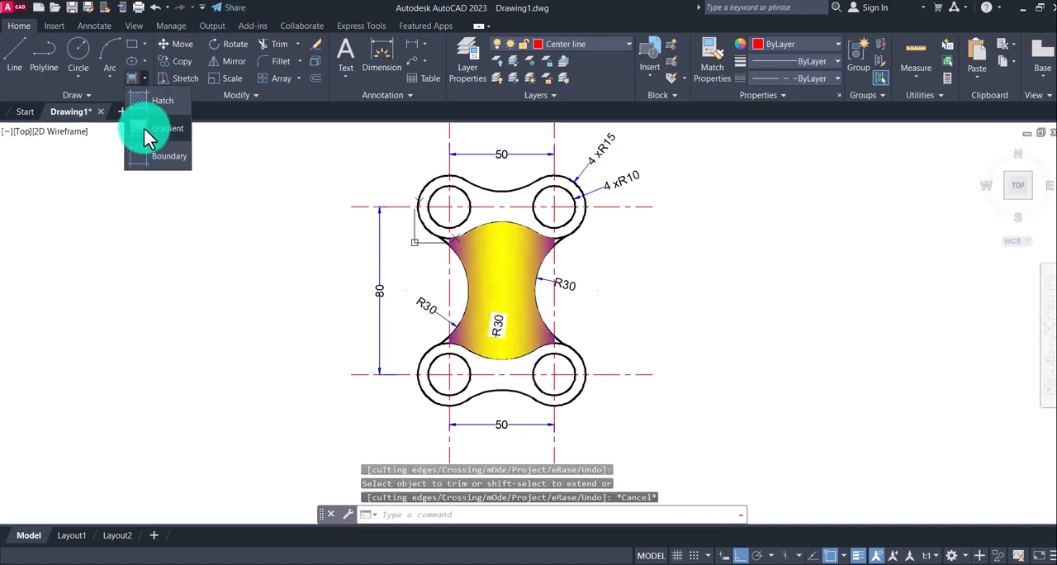
left_click(144, 127)
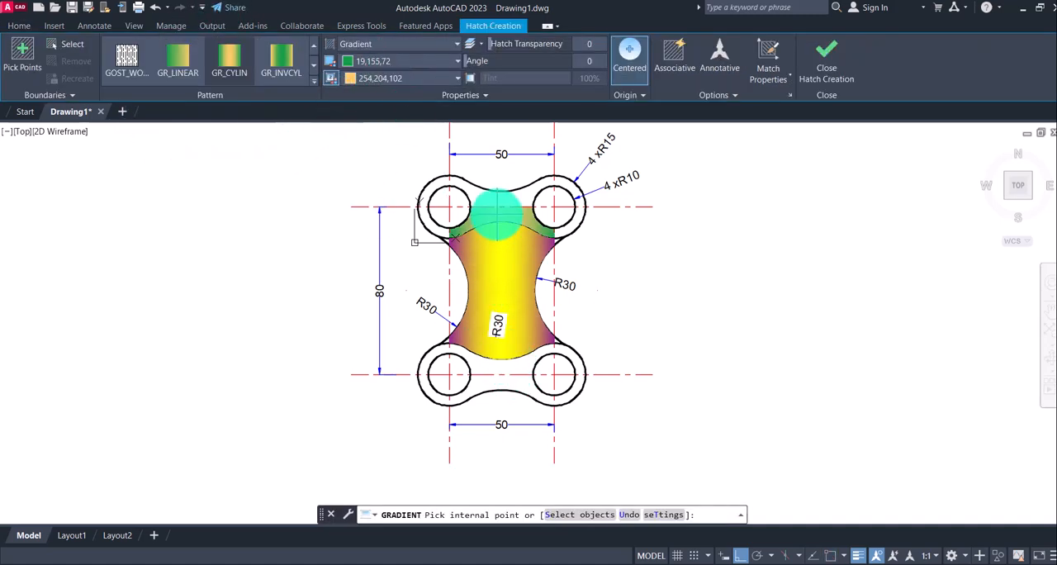
left_click(497, 213)
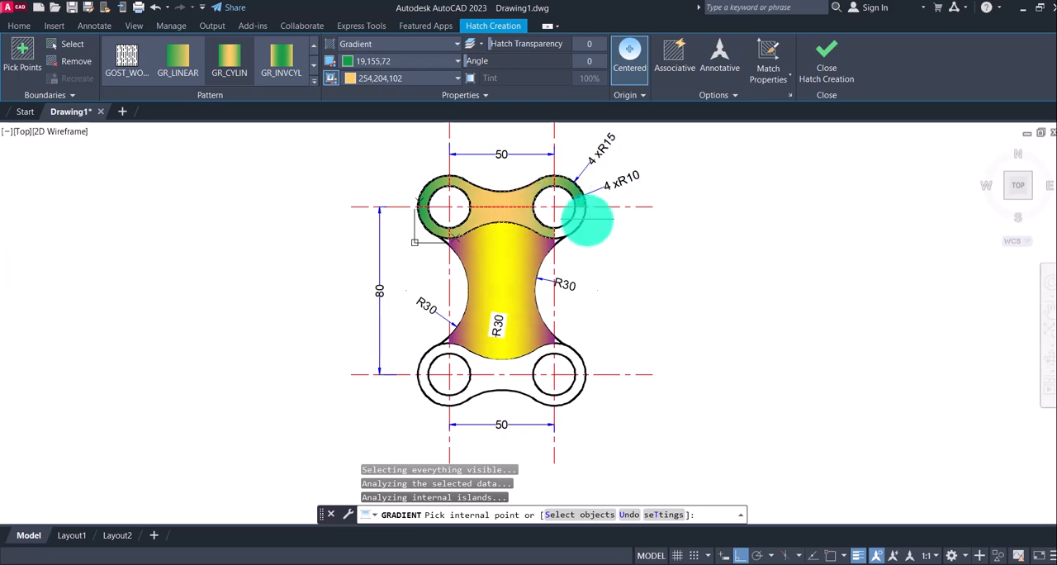
left_click(825, 59)
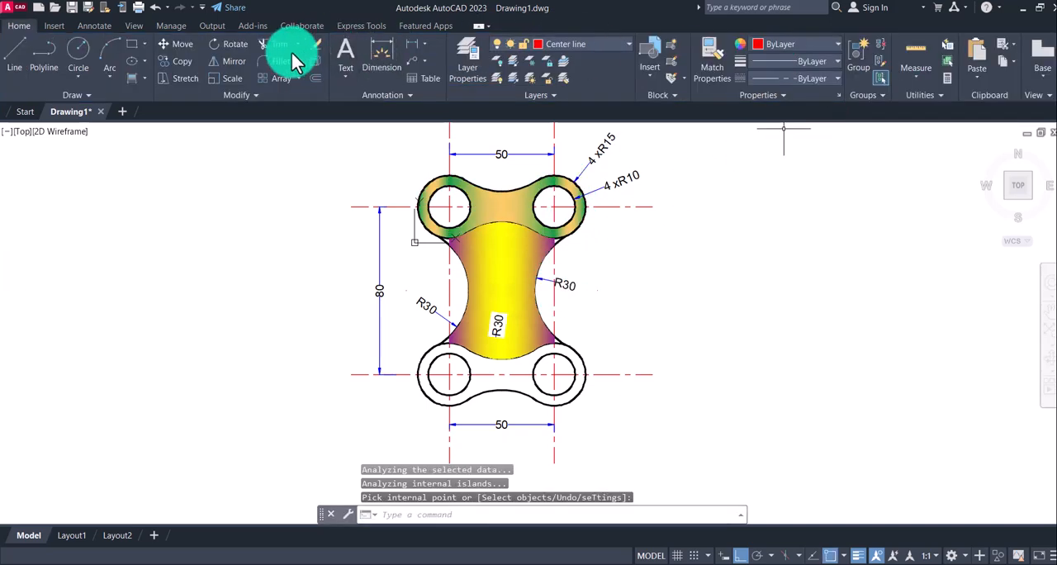
Fill the lower link around its two holes with the same green and orange gradient
left_click(145, 77)
left_click(141, 127)
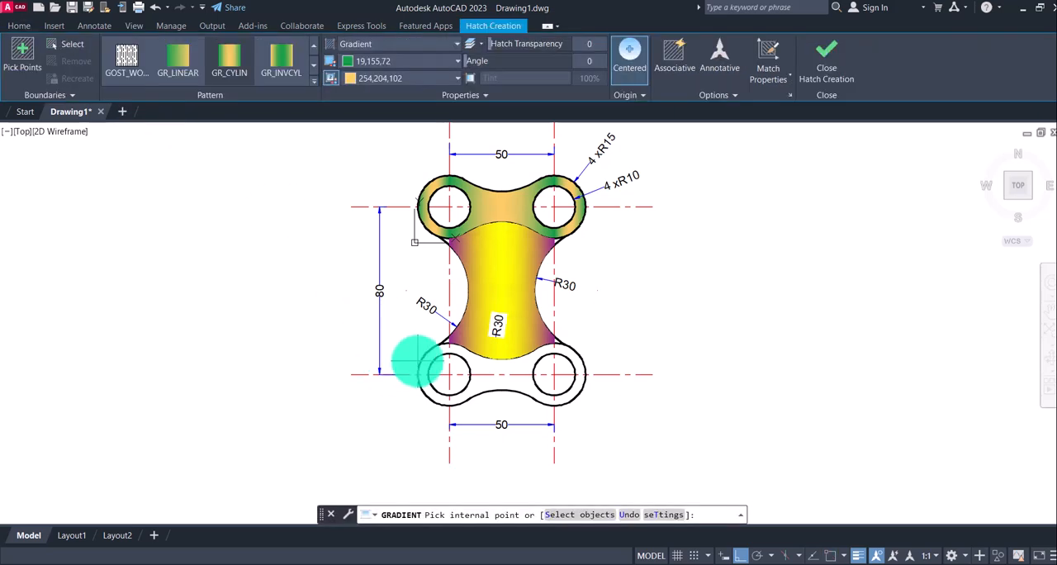
left_click(429, 357)
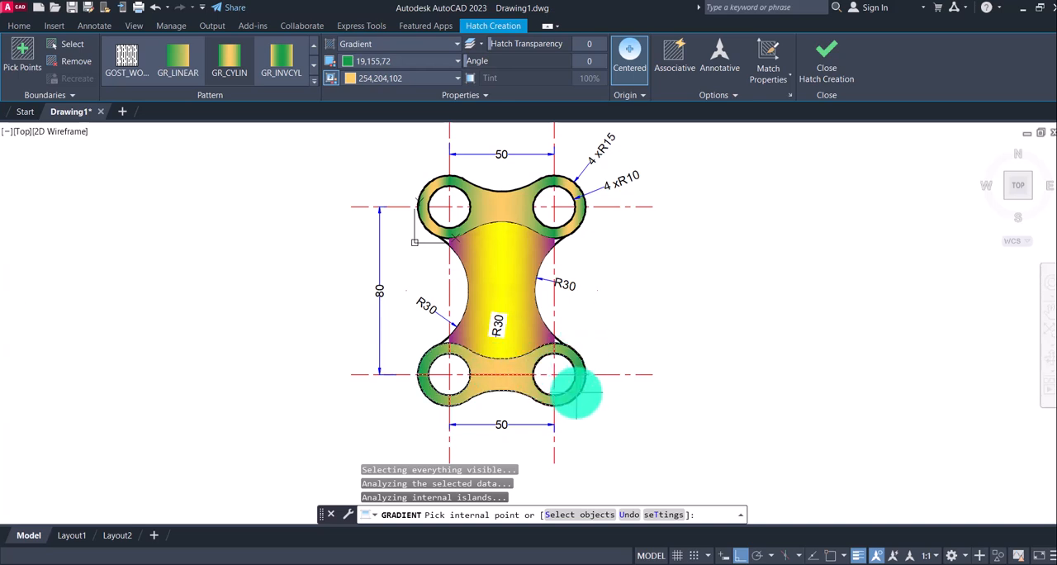
left_click(826, 46)
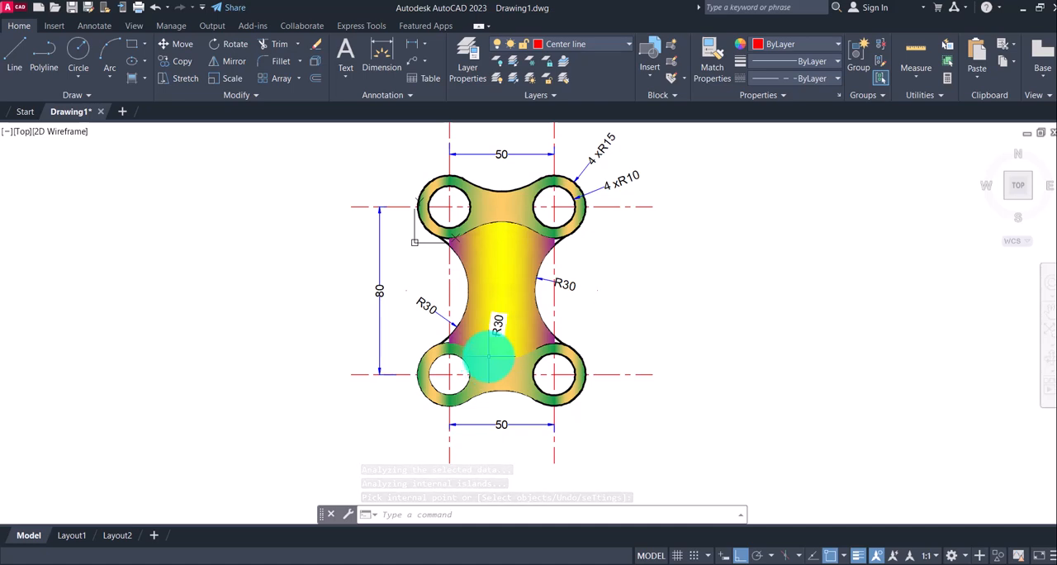
Send the gradient fill of the central web behind all other objects in the draw order
left_click(501, 262)
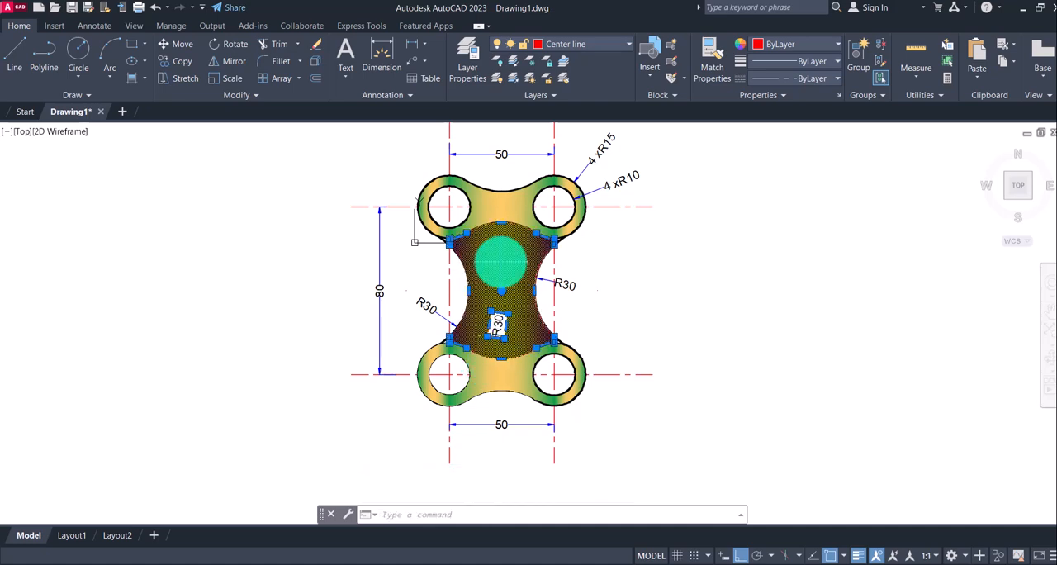
right_click(500, 262)
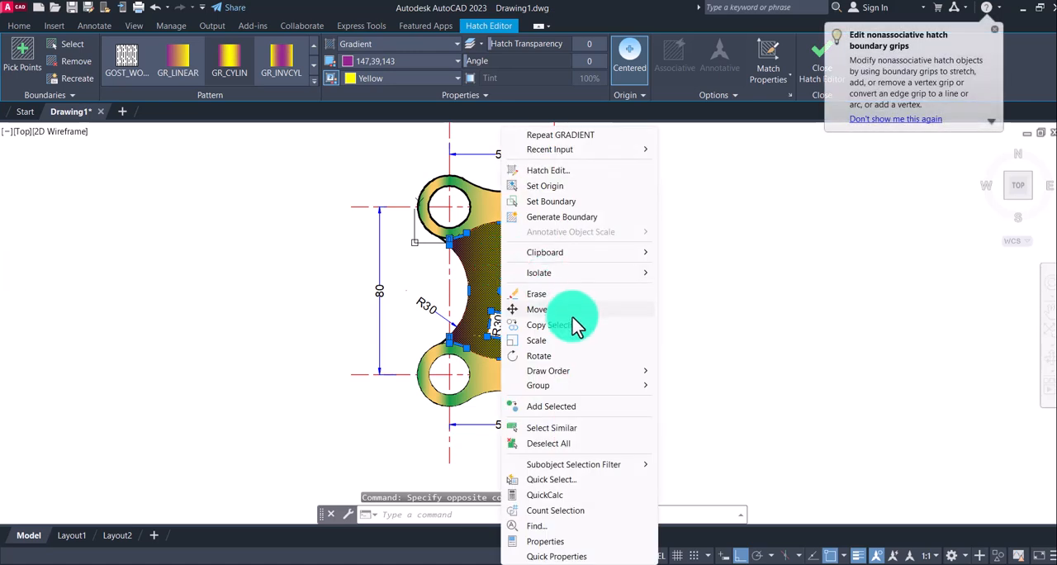
mouse_move(597, 371)
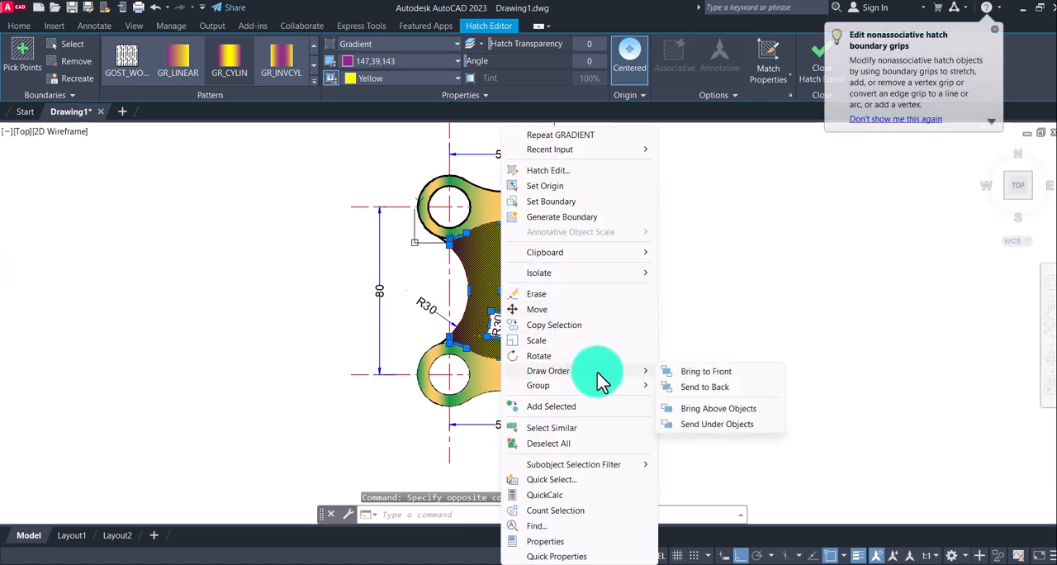
left_click(706, 387)
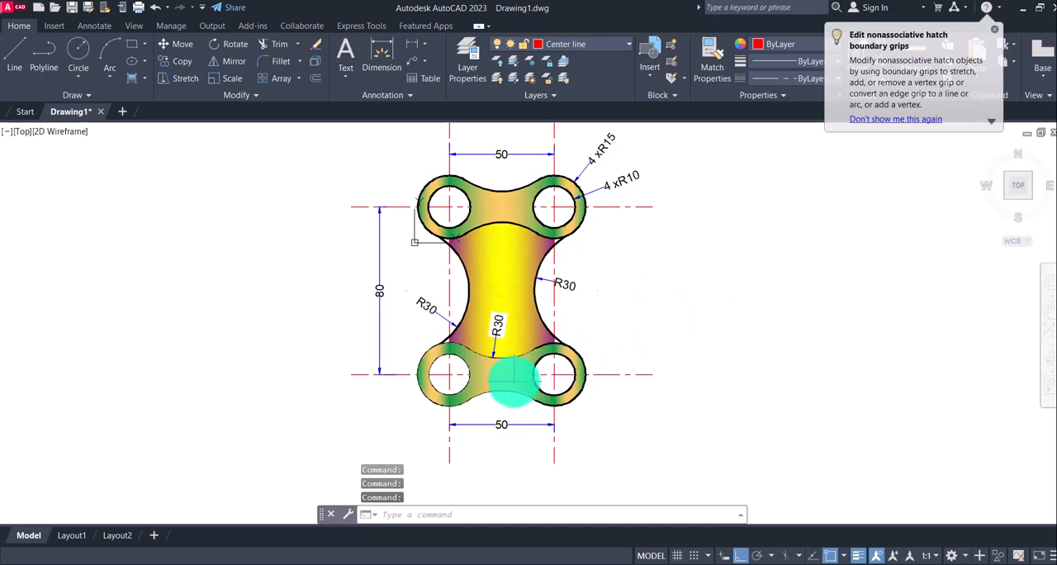
Send all four gradient fills of the lower link behind the outlines in the draw order
left_click(501, 376)
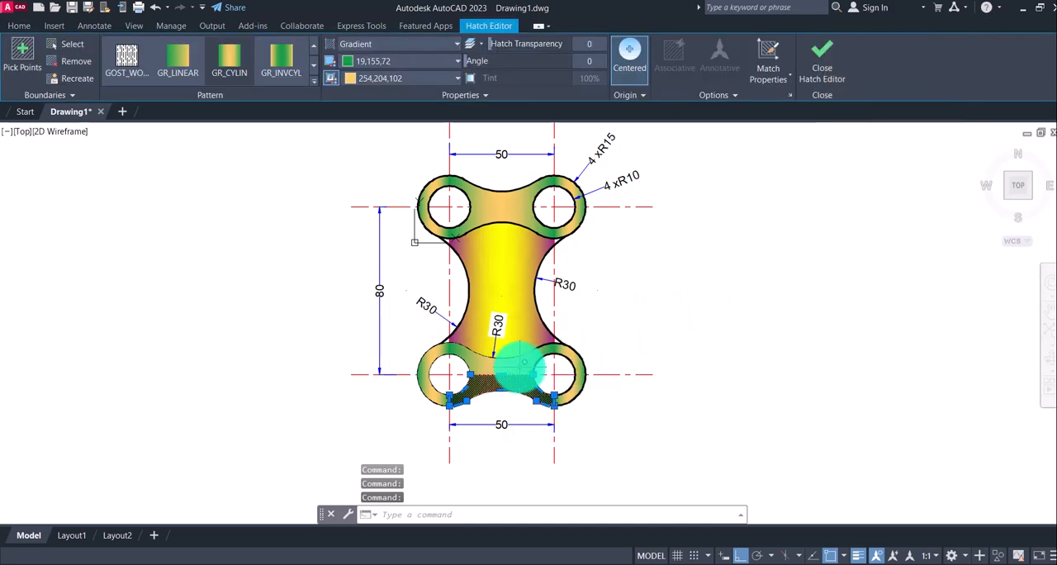
left_click(519, 367)
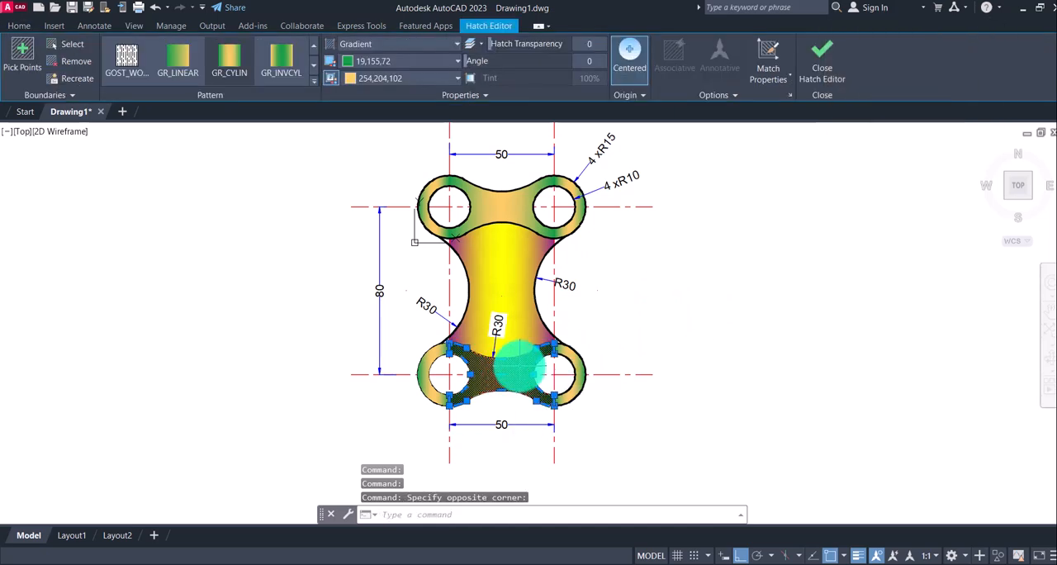
left_click(574, 384)
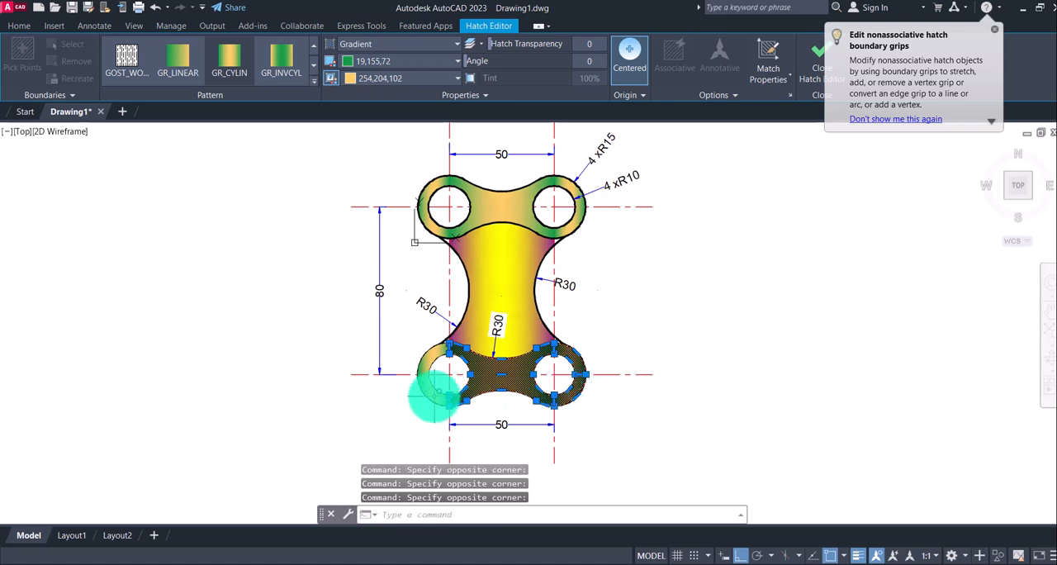
left_click(431, 356)
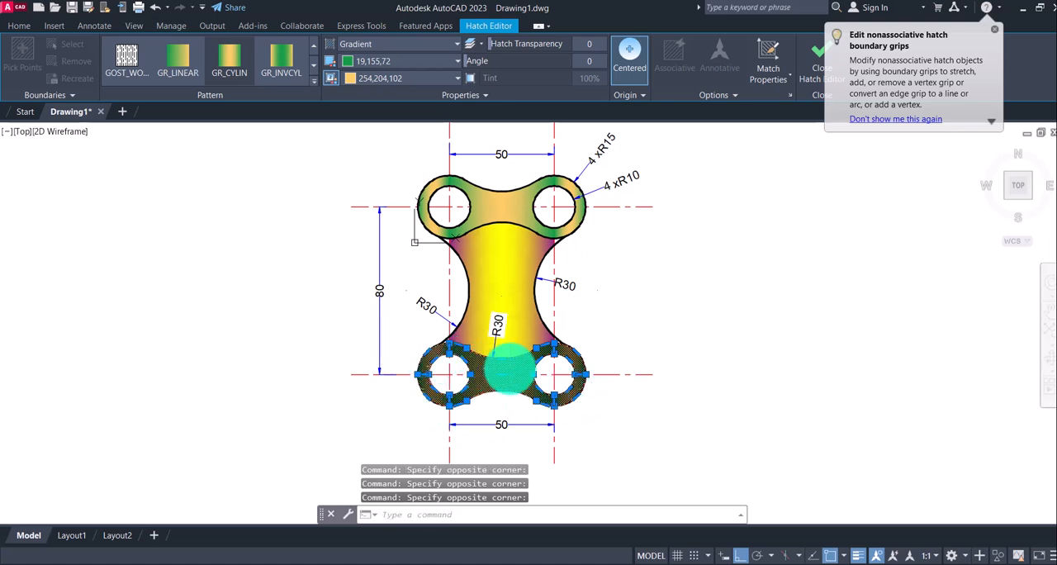
right_click(507, 370)
mouse_move(609, 203)
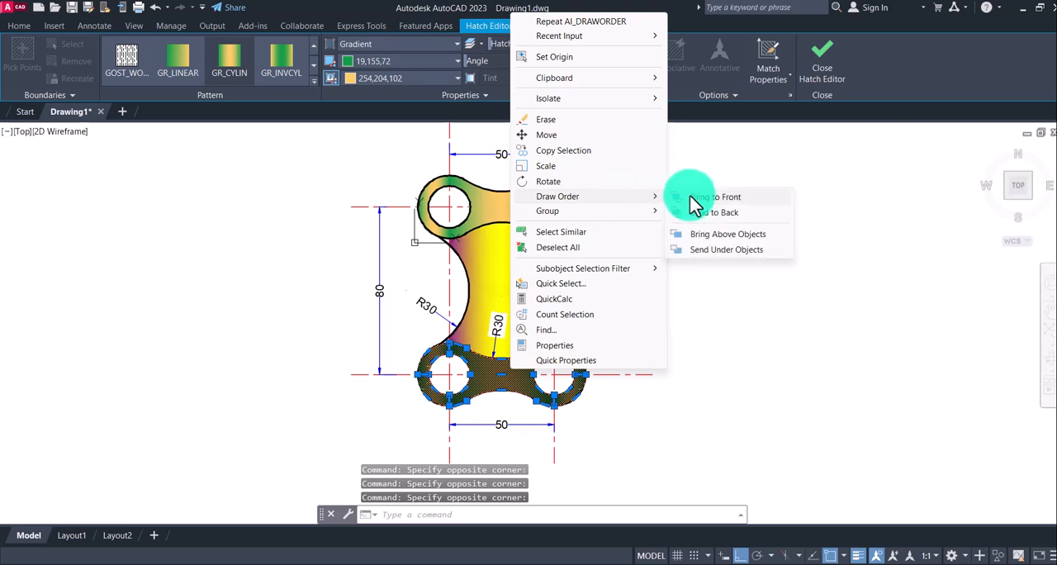
left_click(705, 211)
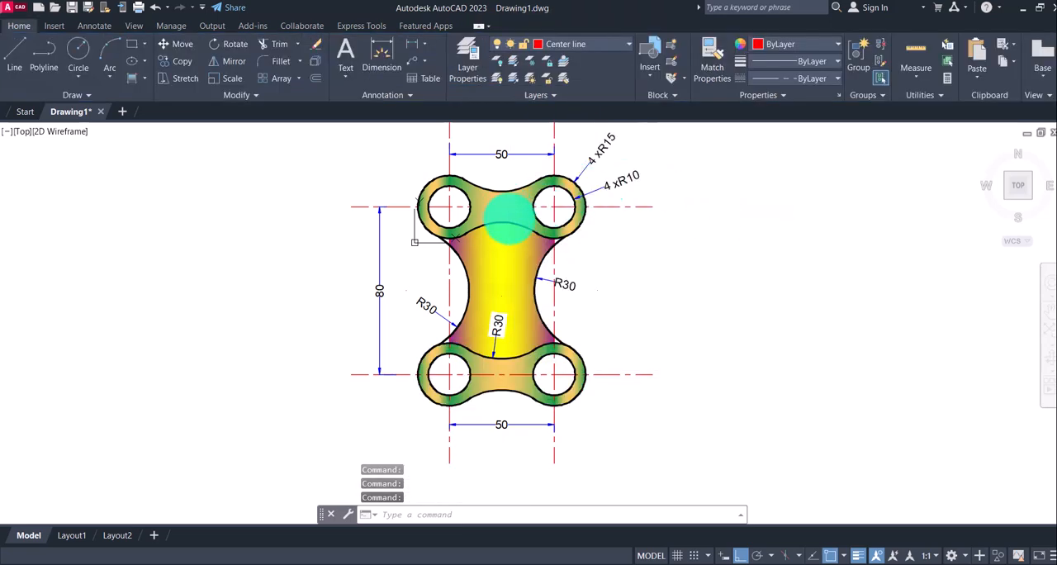
middle_click_drag(622, 302, 626, 316)
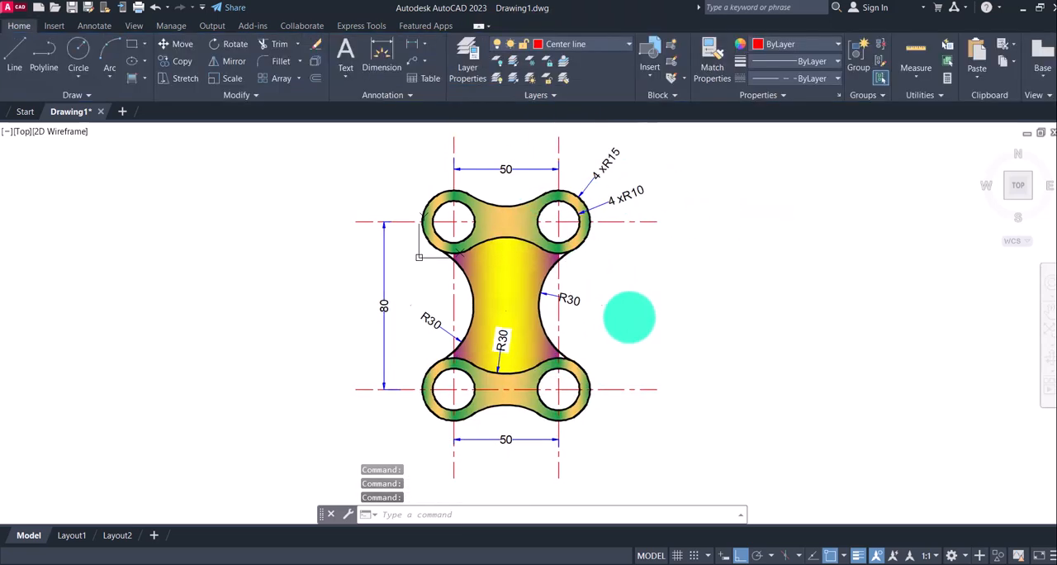
Check reference image 3.jpg and recolour the central web's gradient with 237,31,36 and 200,201,45
left_click(724, 563)
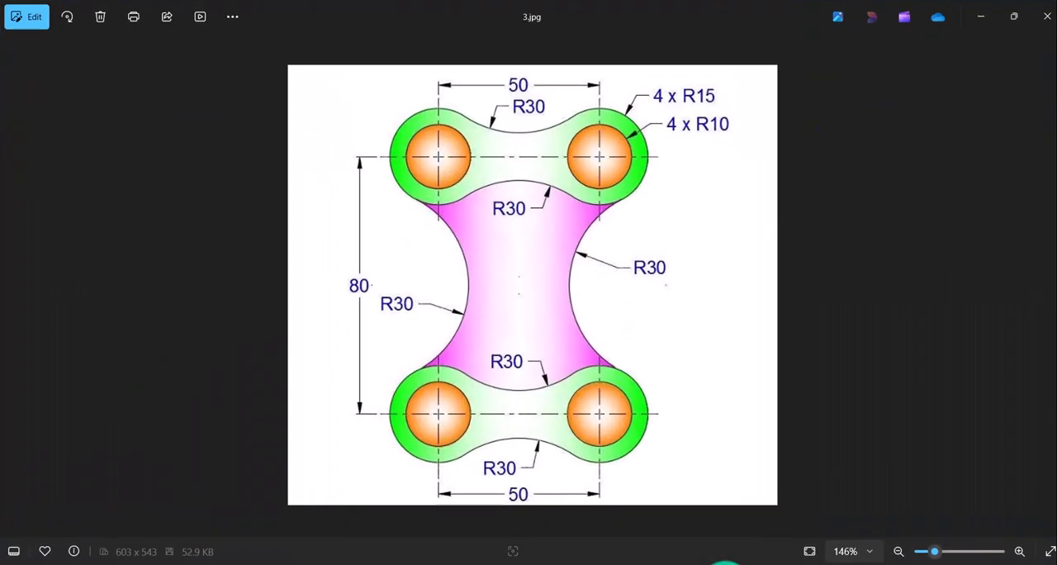
left_click(725, 564)
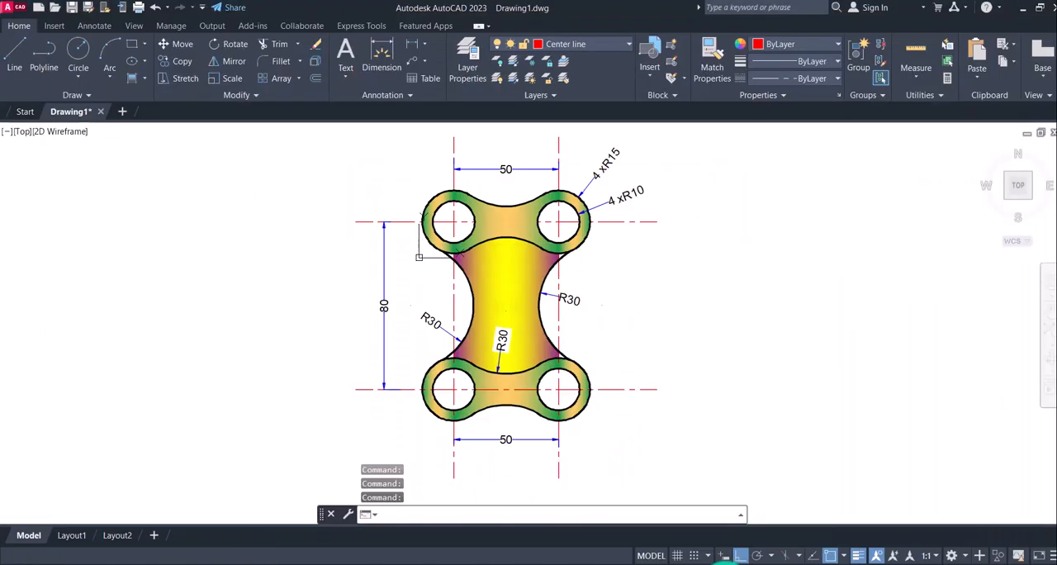
left_click(514, 283)
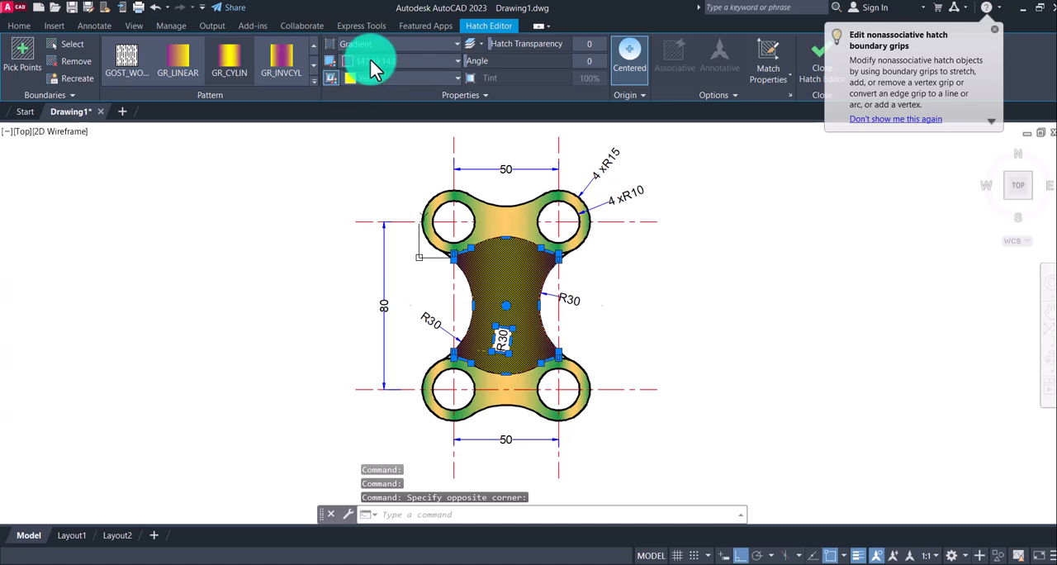
left_click(372, 63)
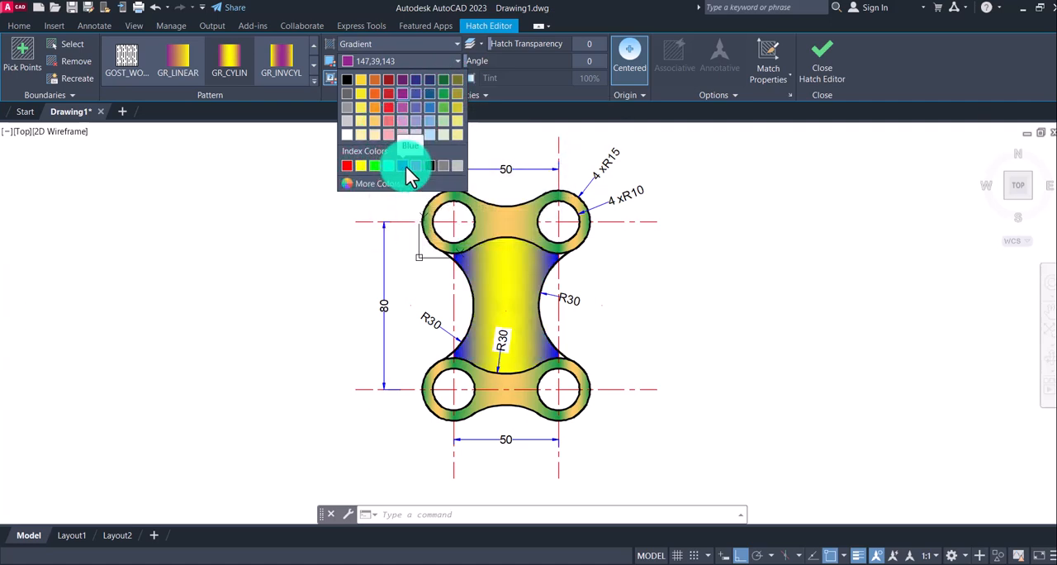
left_click(395, 116)
left_click(389, 79)
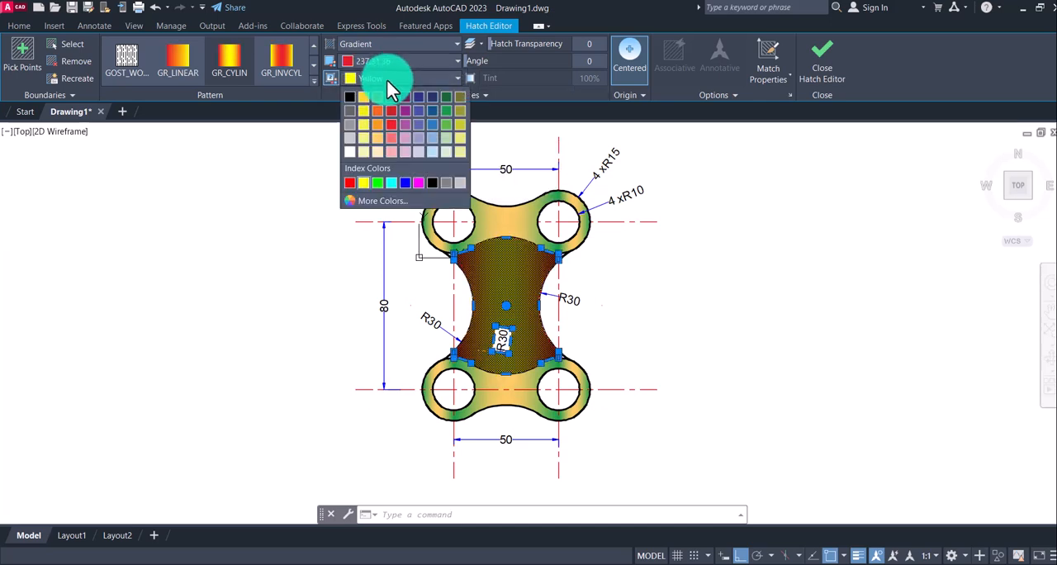
left_click(458, 125)
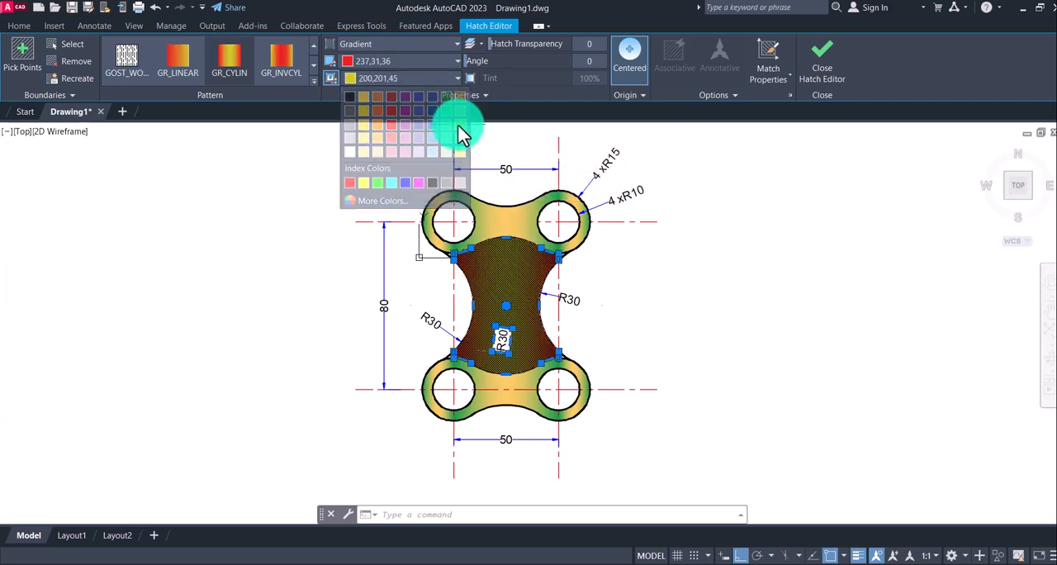
left_click(822, 65)
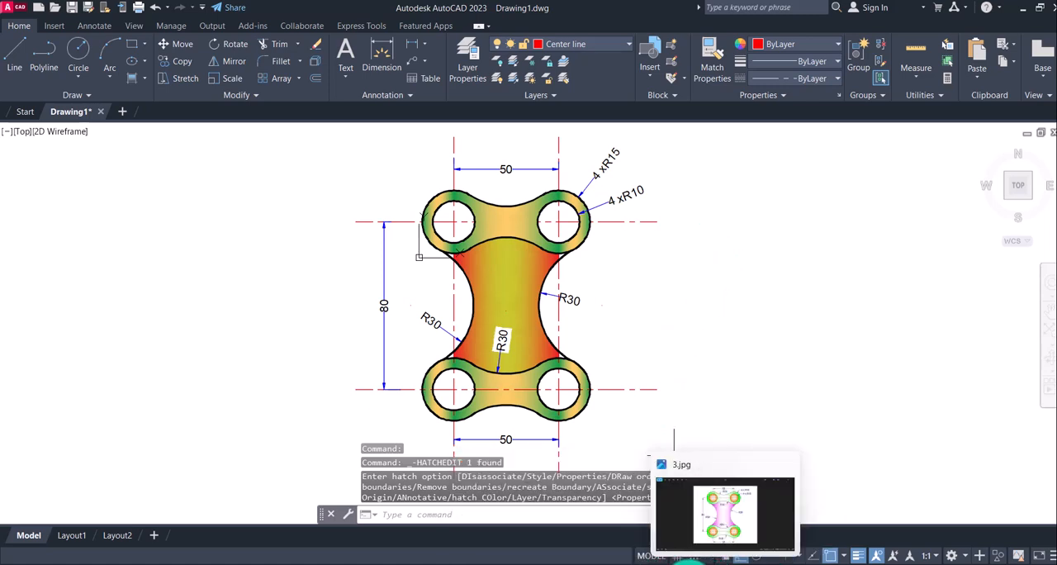
Compare the filled and dimensioned link plate with reference image 3.jpg and return to the drawing
left_click(723, 561)
left_click(723, 561)
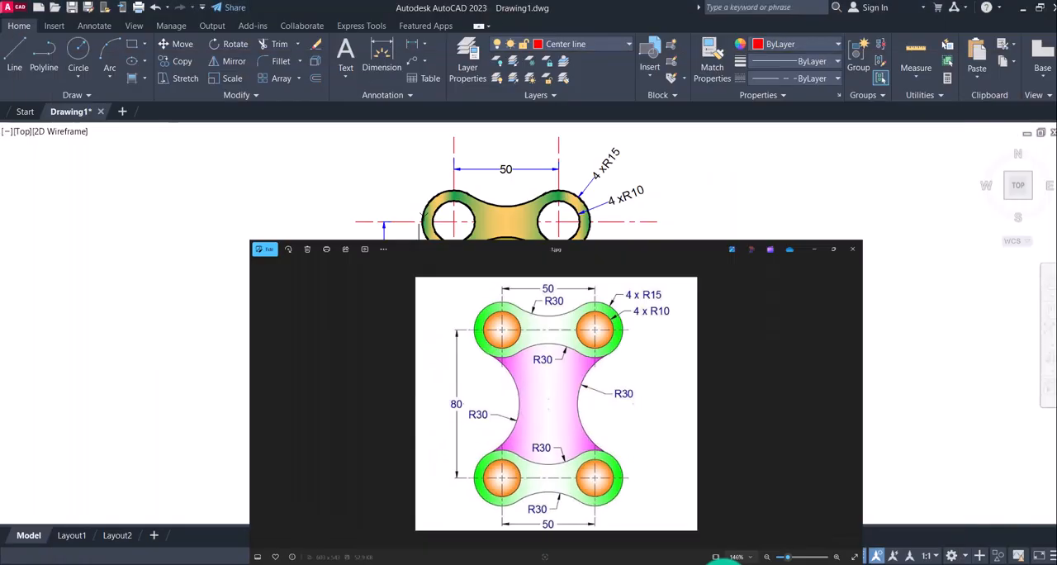
left_click(725, 561)
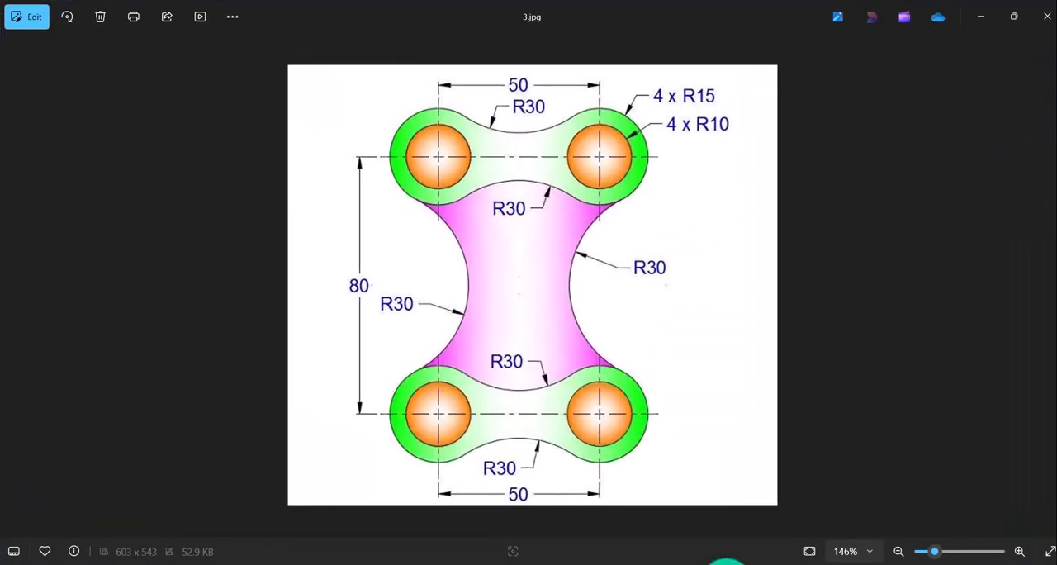
left_click(725, 562)
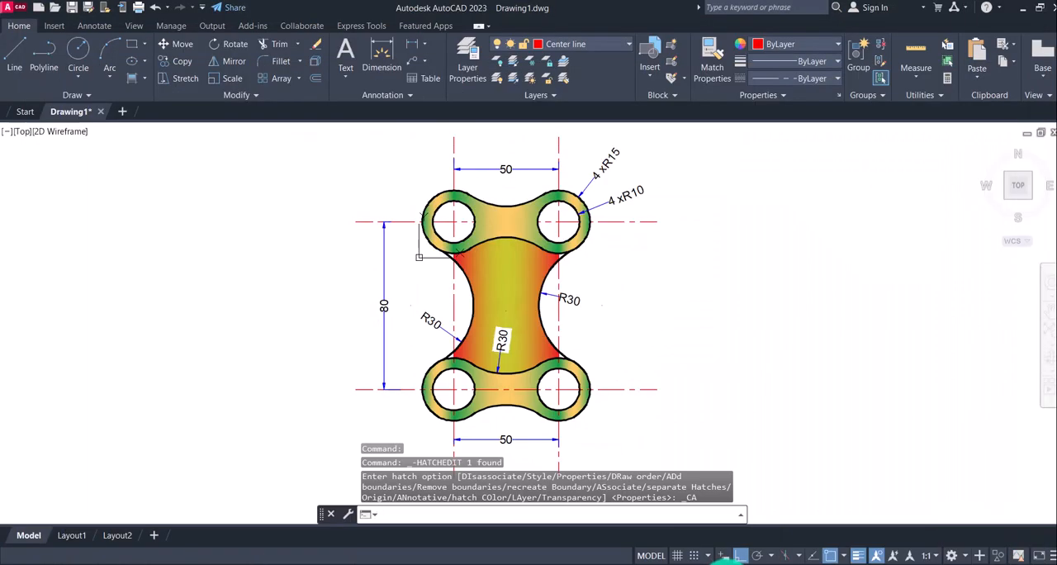